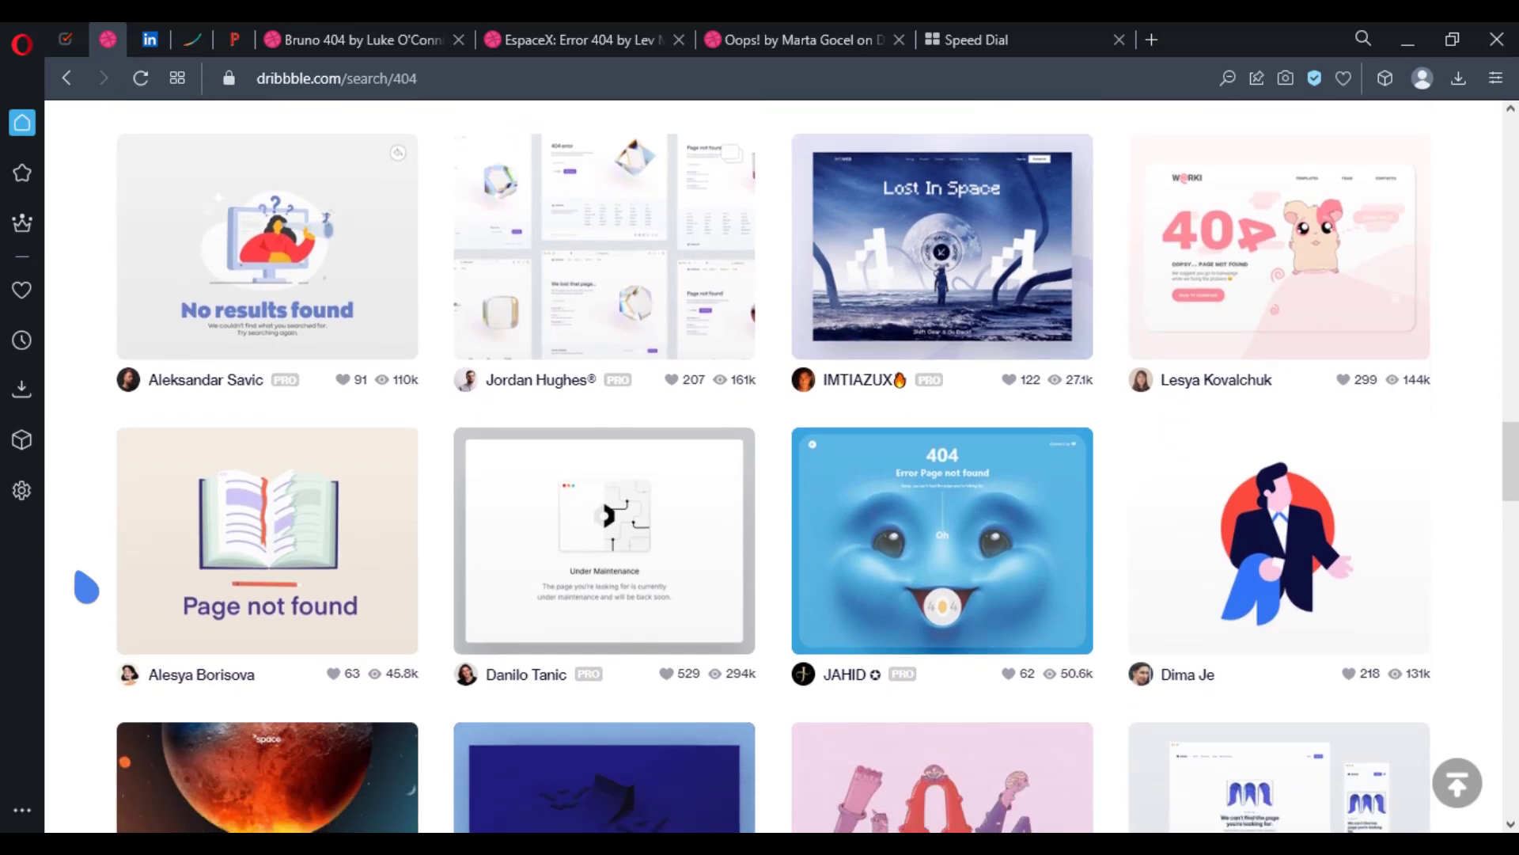
Step: Open the umbrella "Page Not Found", open-headed character "404." and "Nixa - 404 Error page" shots from the results in background tabs
scroll(86, 588, "down", 7)
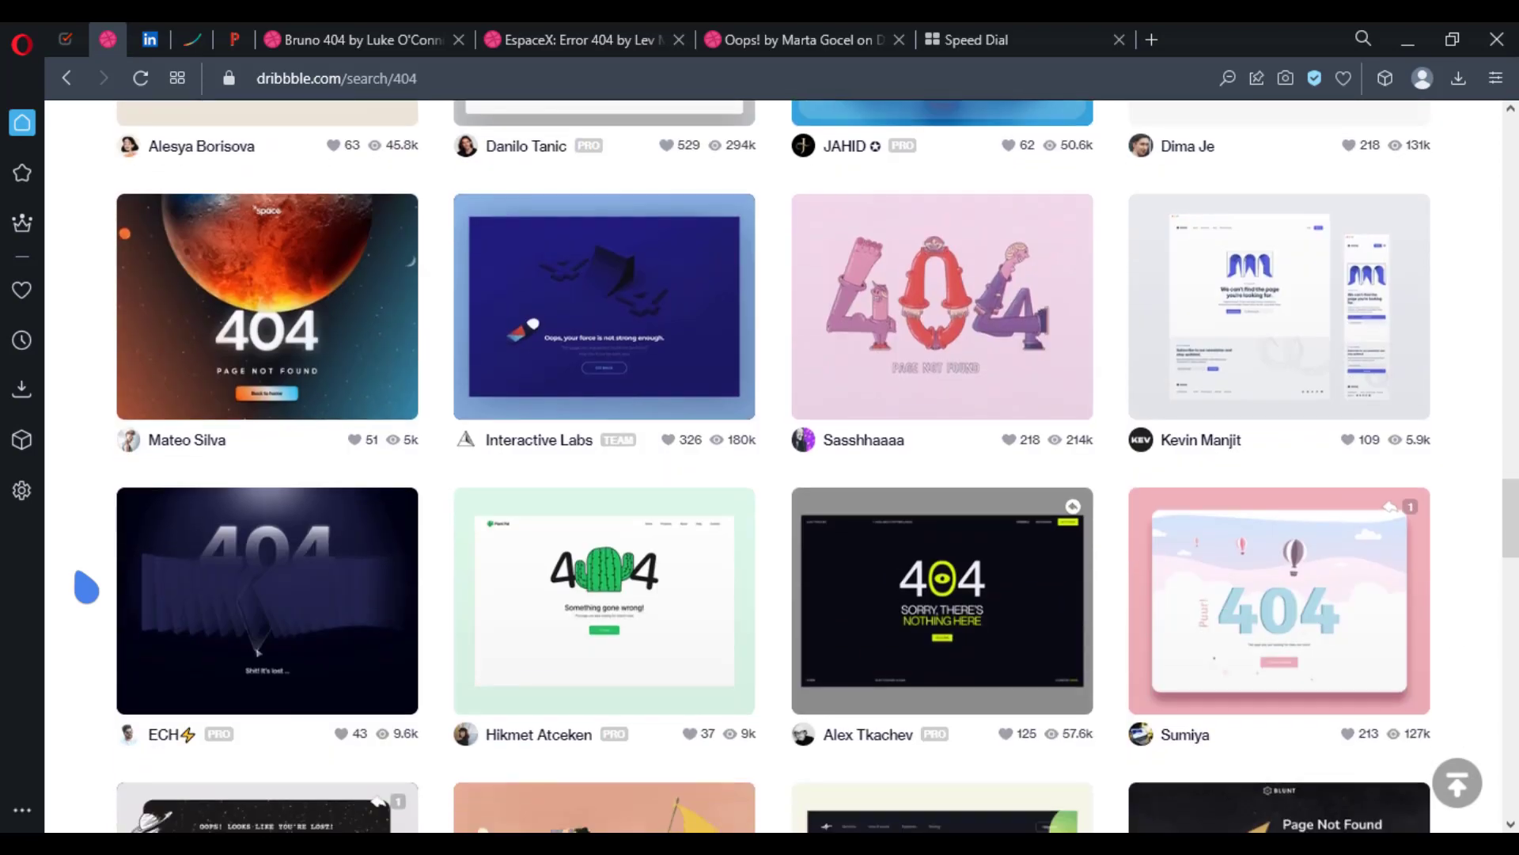
scroll(86, 588, "down", 6)
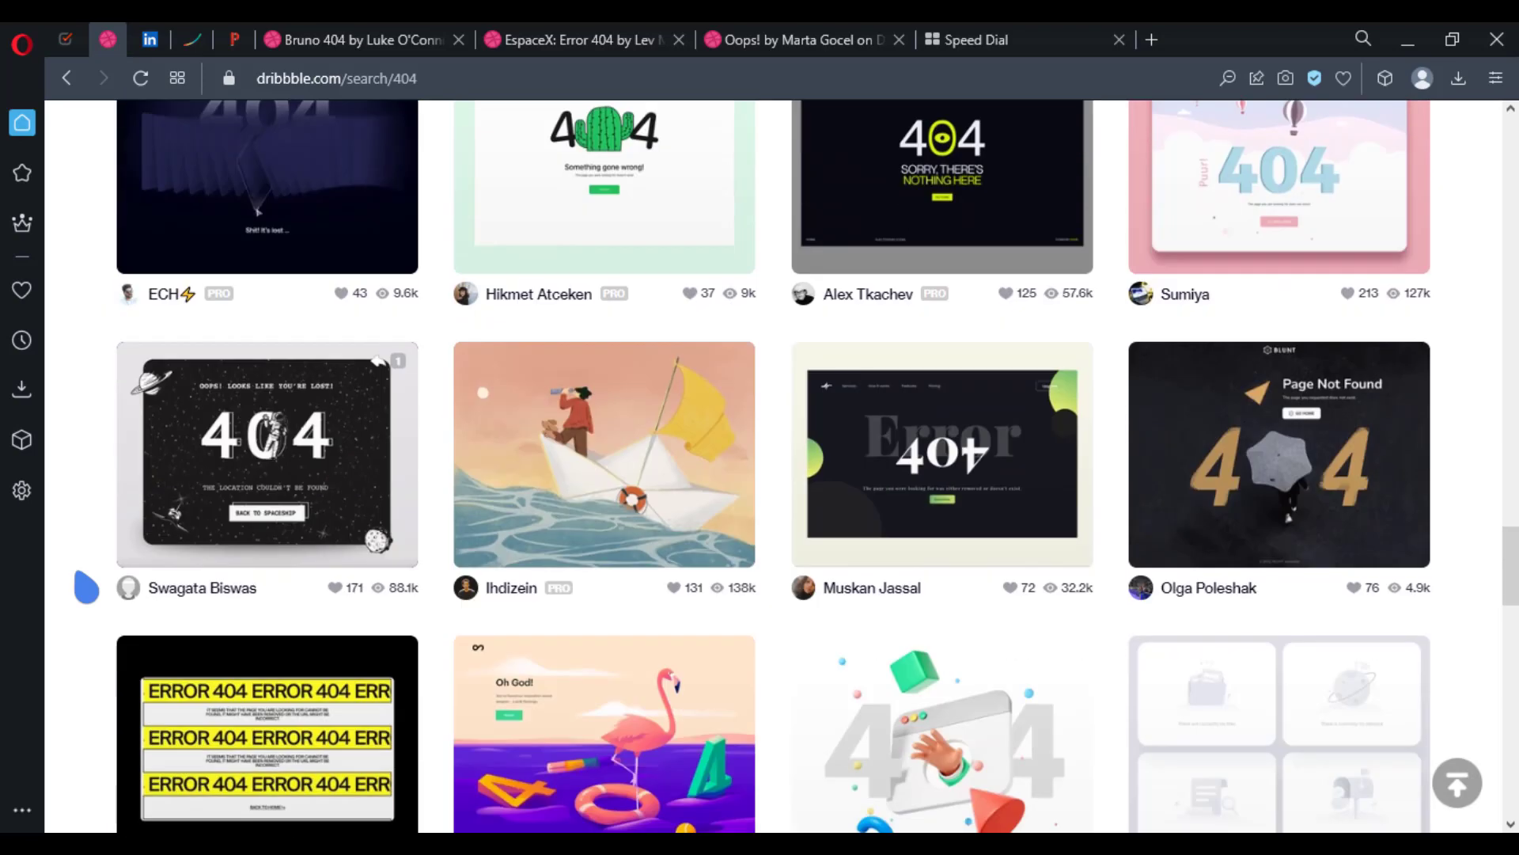
middle_click(1167, 466)
scroll(1169, 463, "down", 9)
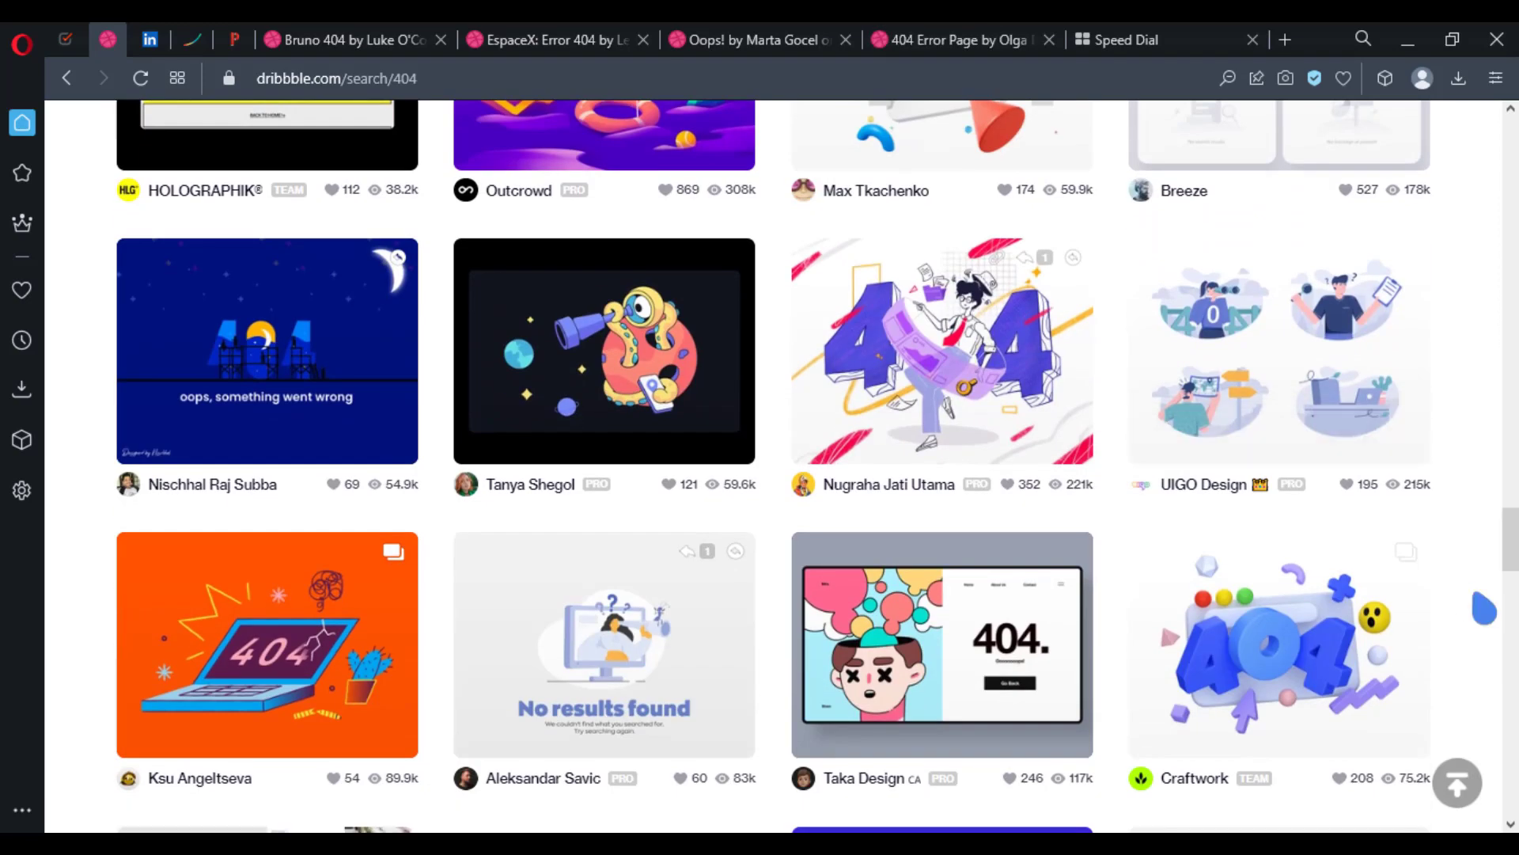
scroll(942, 554, "down", 1)
middle_click(941, 554)
scroll(942, 554, "down", 10)
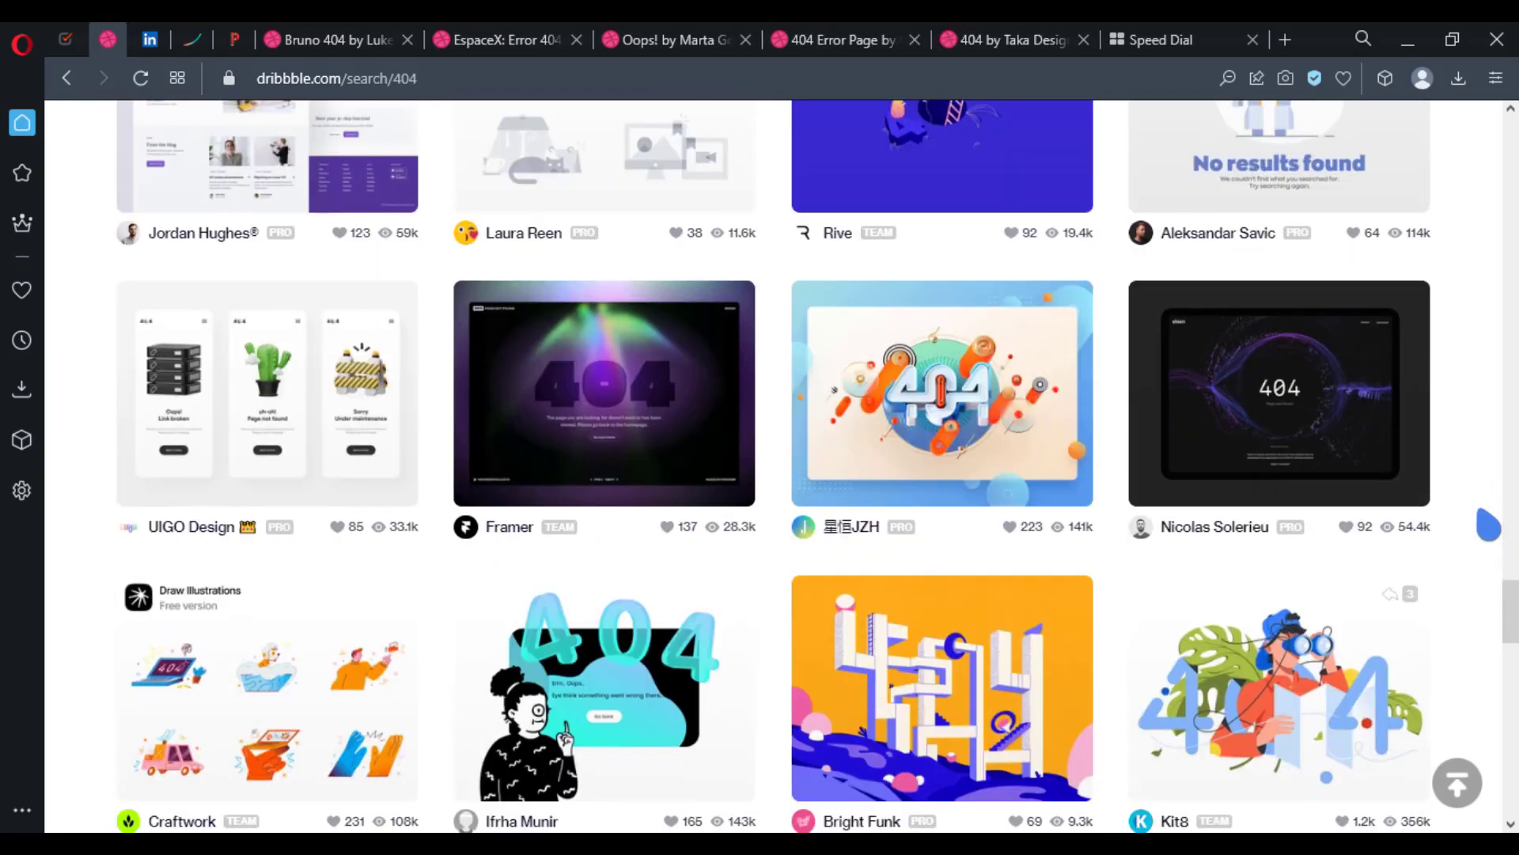
scroll(942, 554, "down", 12)
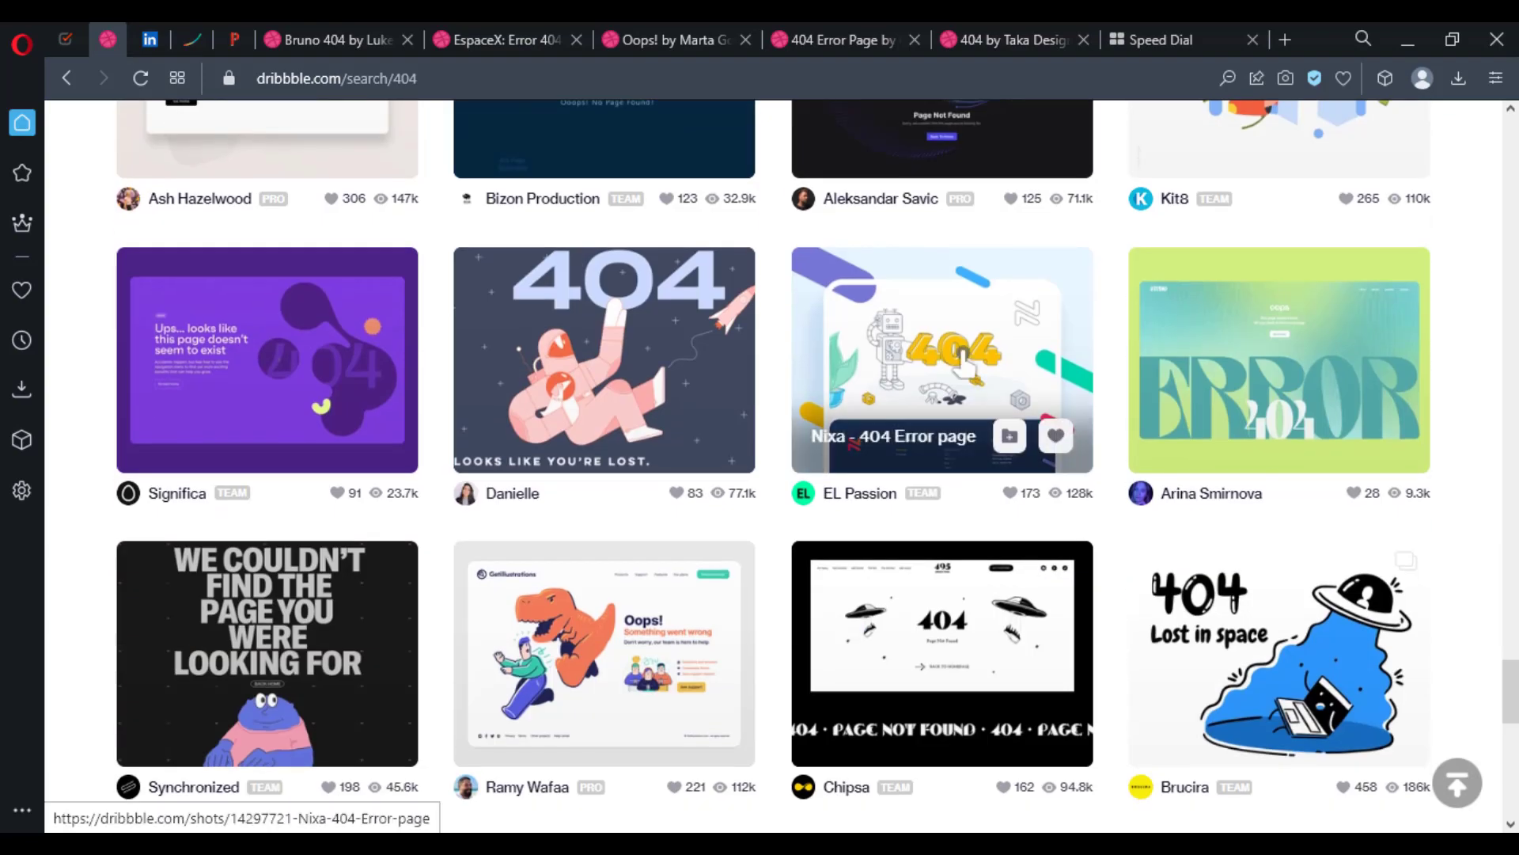
middle_click(989, 396)
scroll(1419, 579, "down", 7)
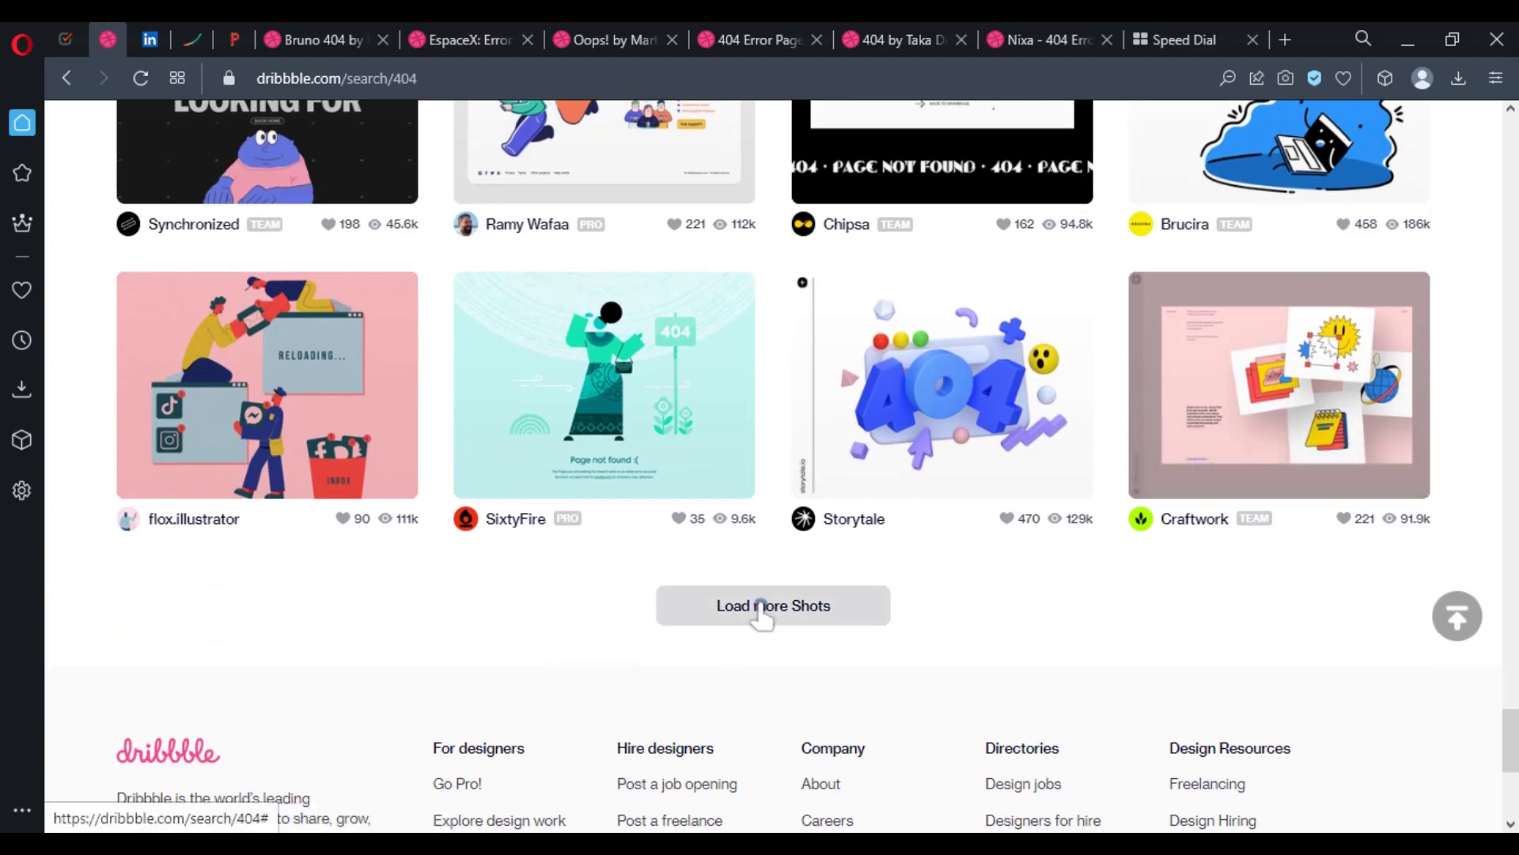
Step: Load more shots for the 404 search and look through the additional error page designs
left_click(762, 614)
scroll(766, 616, "down", 7)
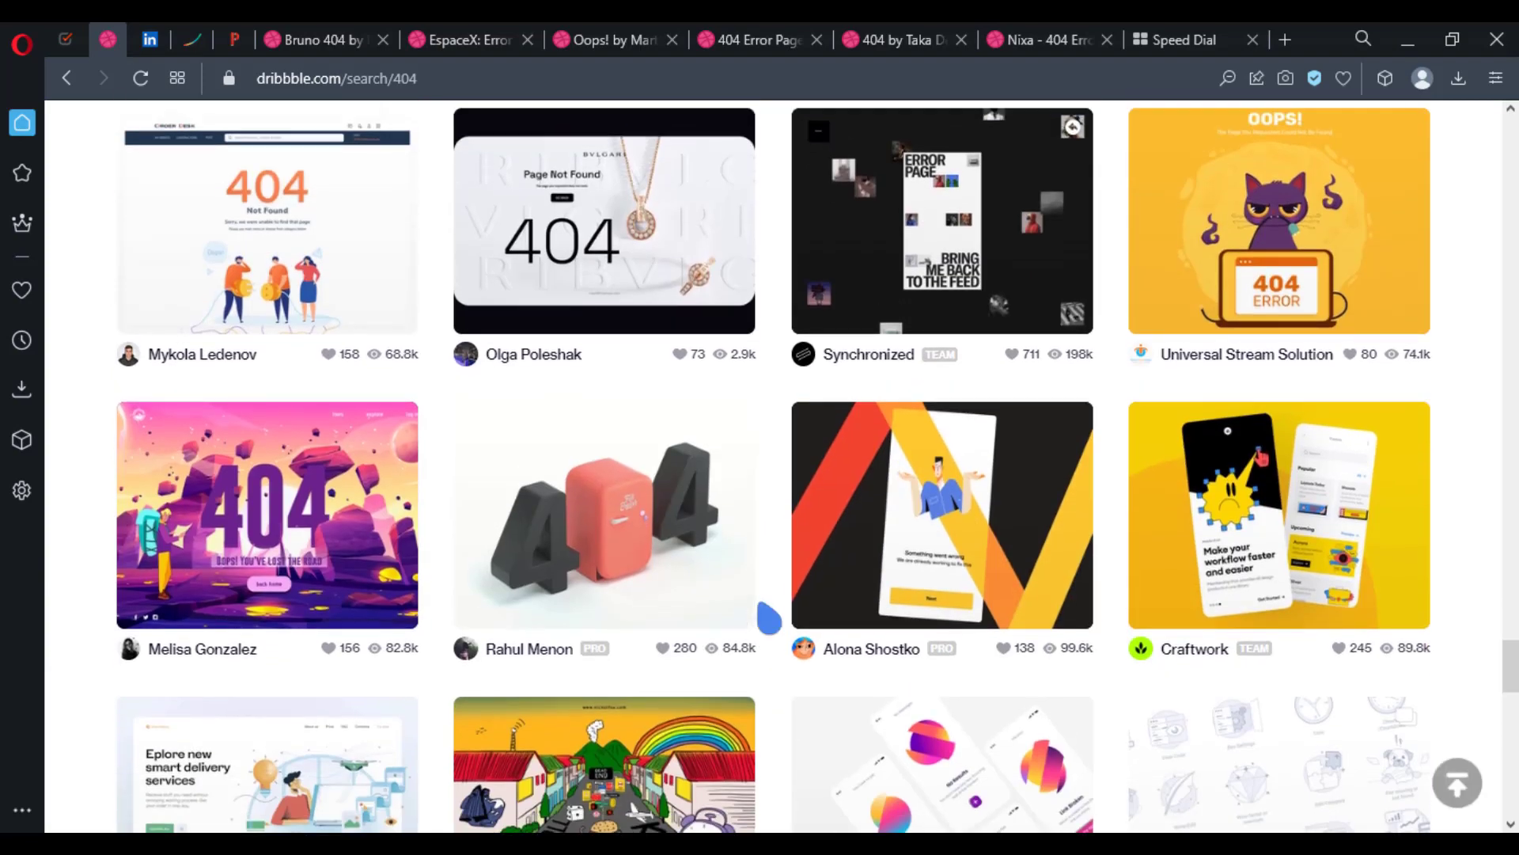
scroll(769, 618, "down", 9)
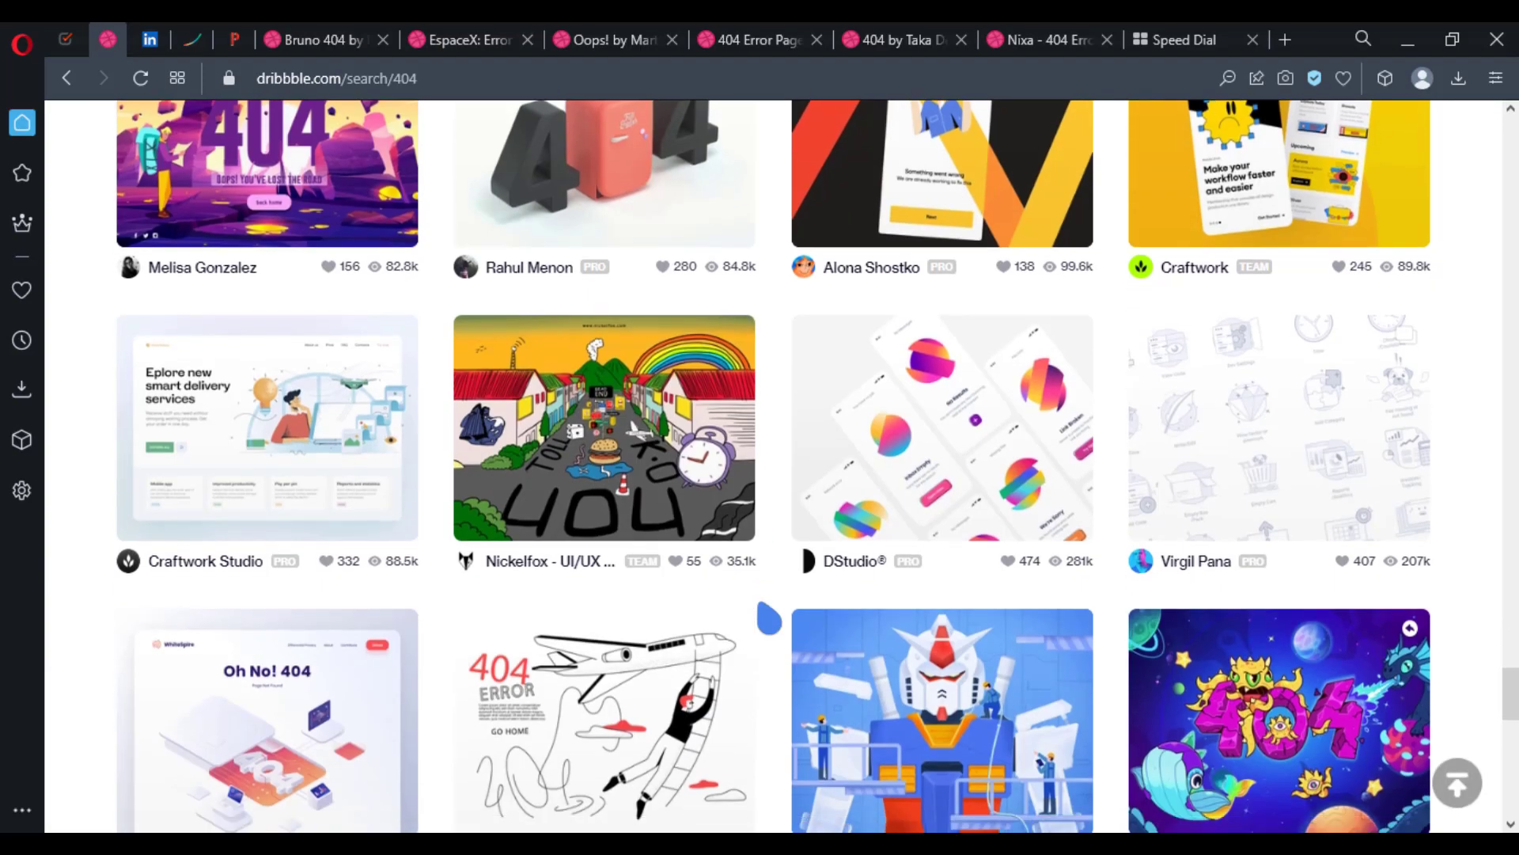
scroll(769, 617, "down", 5)
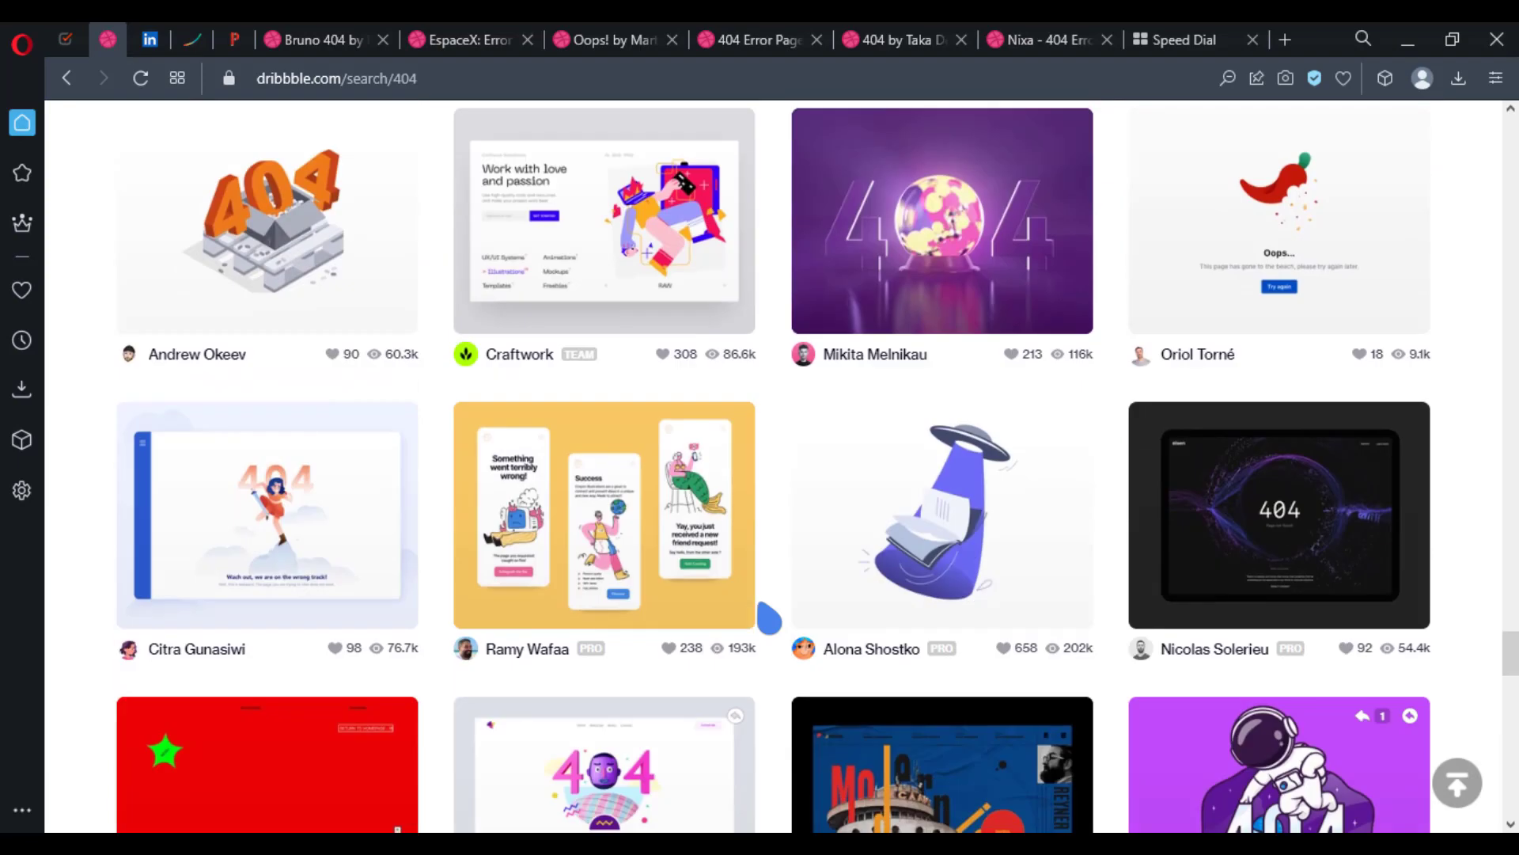
scroll(769, 617, "down", 10)
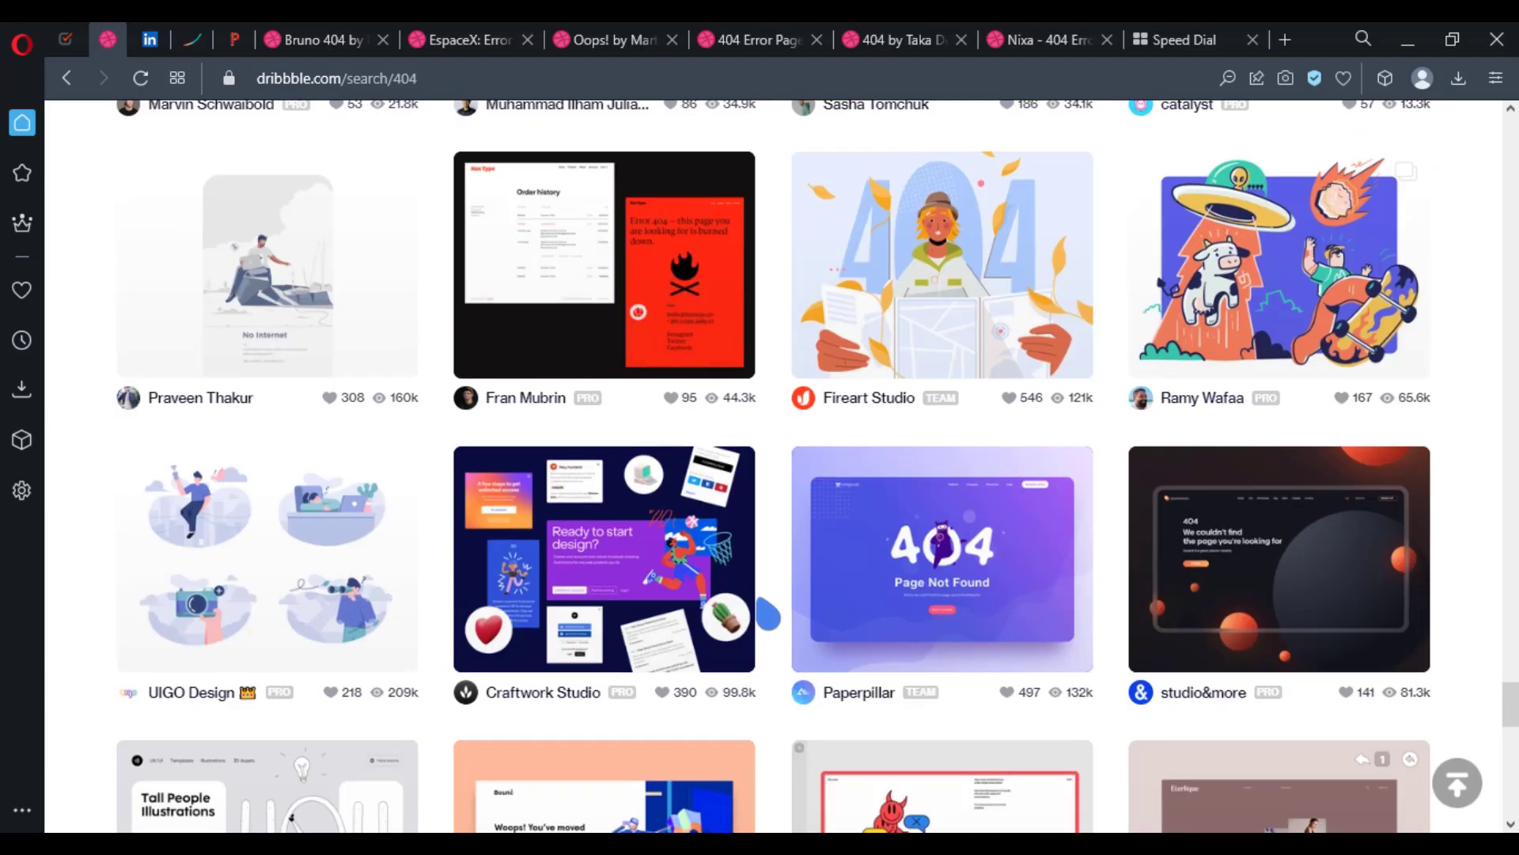
scroll(767, 615, "down", 14)
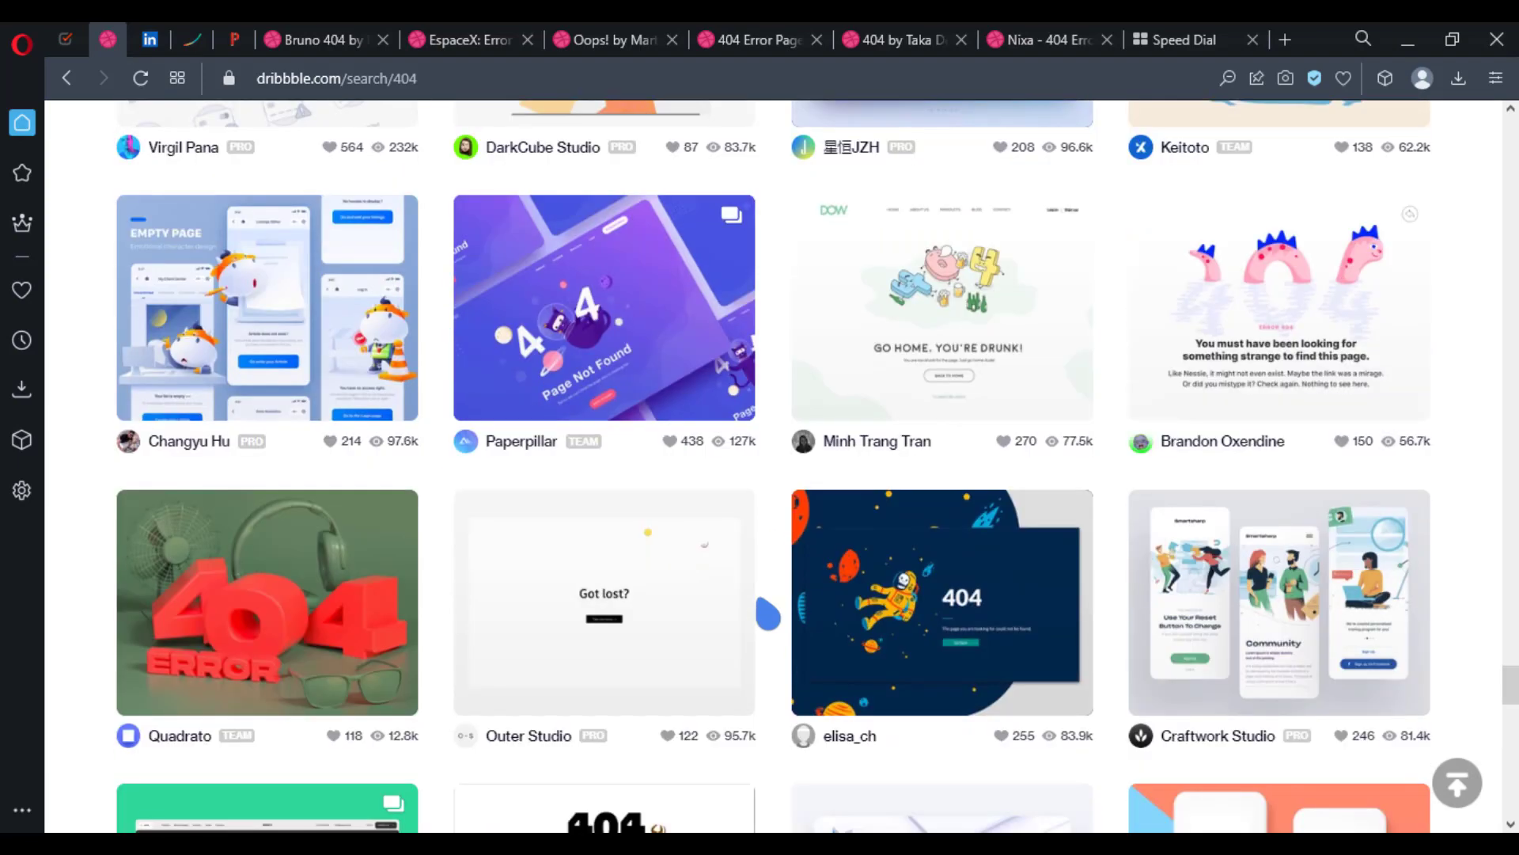
scroll(767, 616, "down", 15)
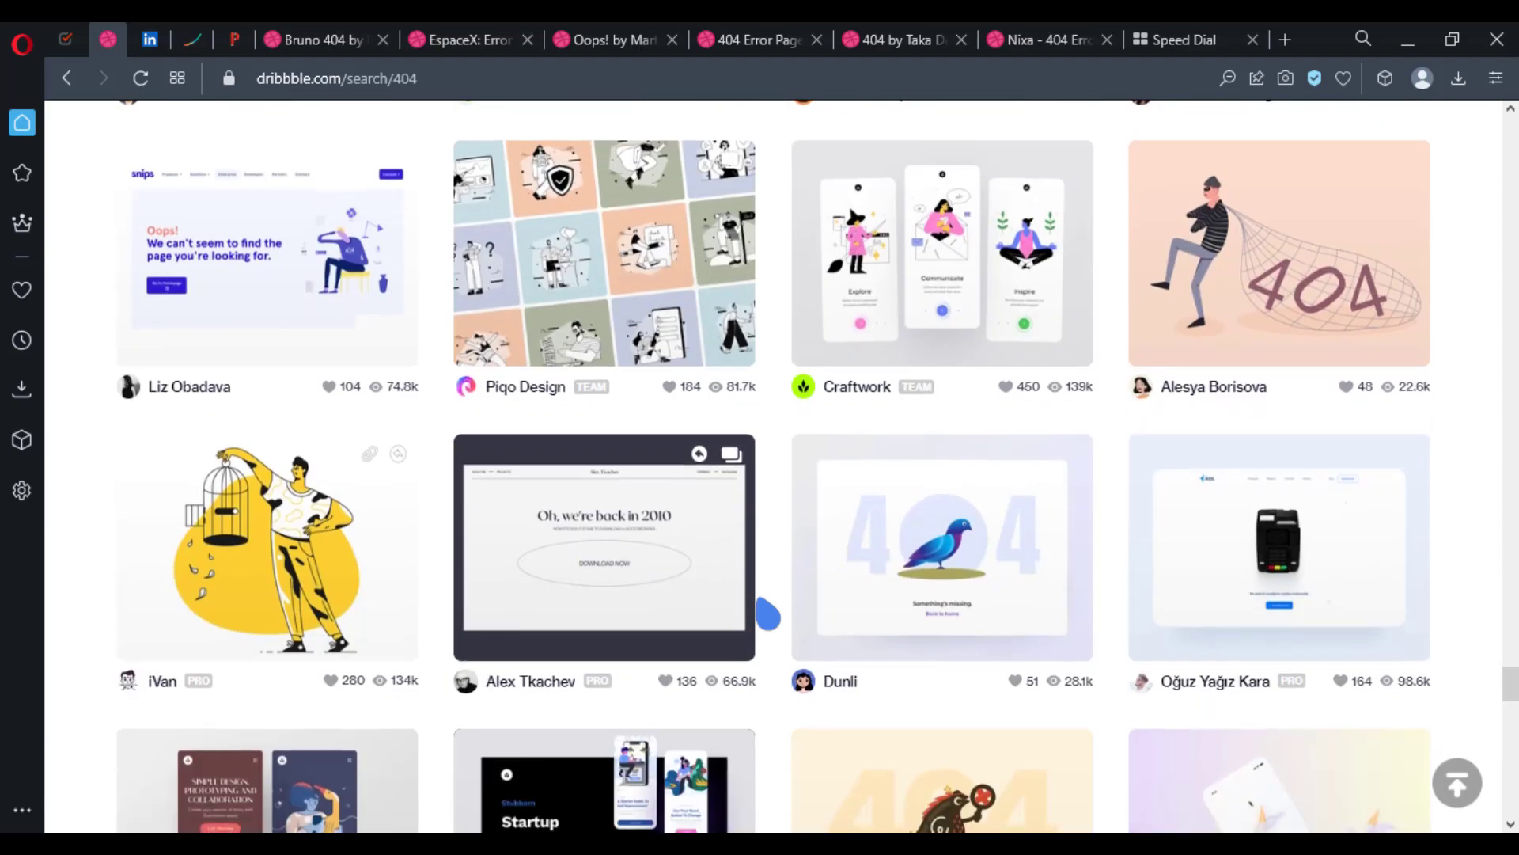
scroll(768, 616, "down", 3)
scroll(767, 616, "down", 4)
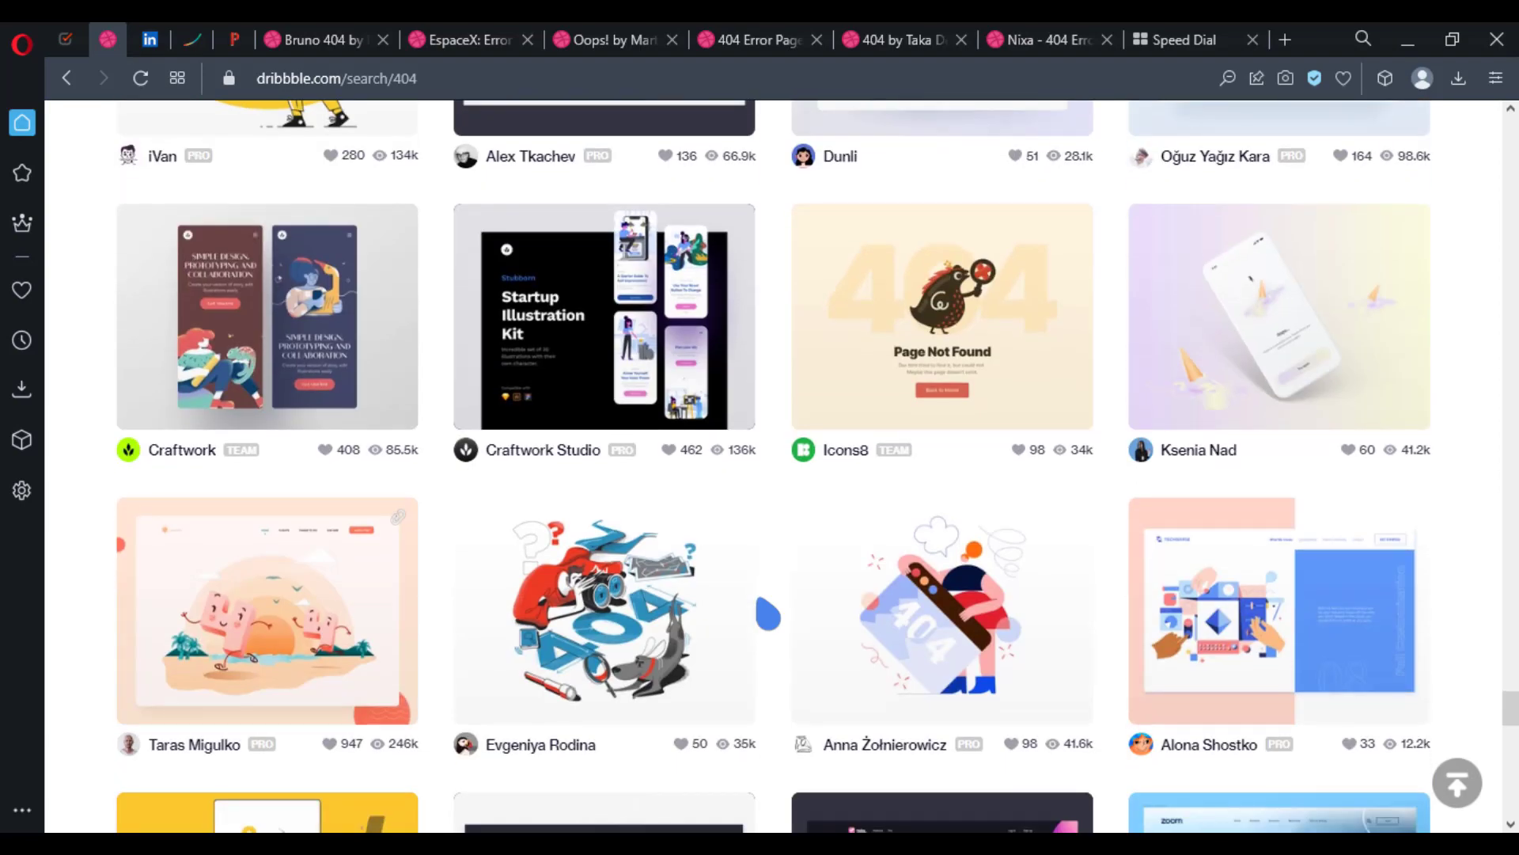
scroll(768, 616, "down", 8)
Step: Review the opened 404 reference shots one after another, from Bruno 404 to the Nixa error page
key("ctrl+Tab")
scroll(288, 560, "down", 3)
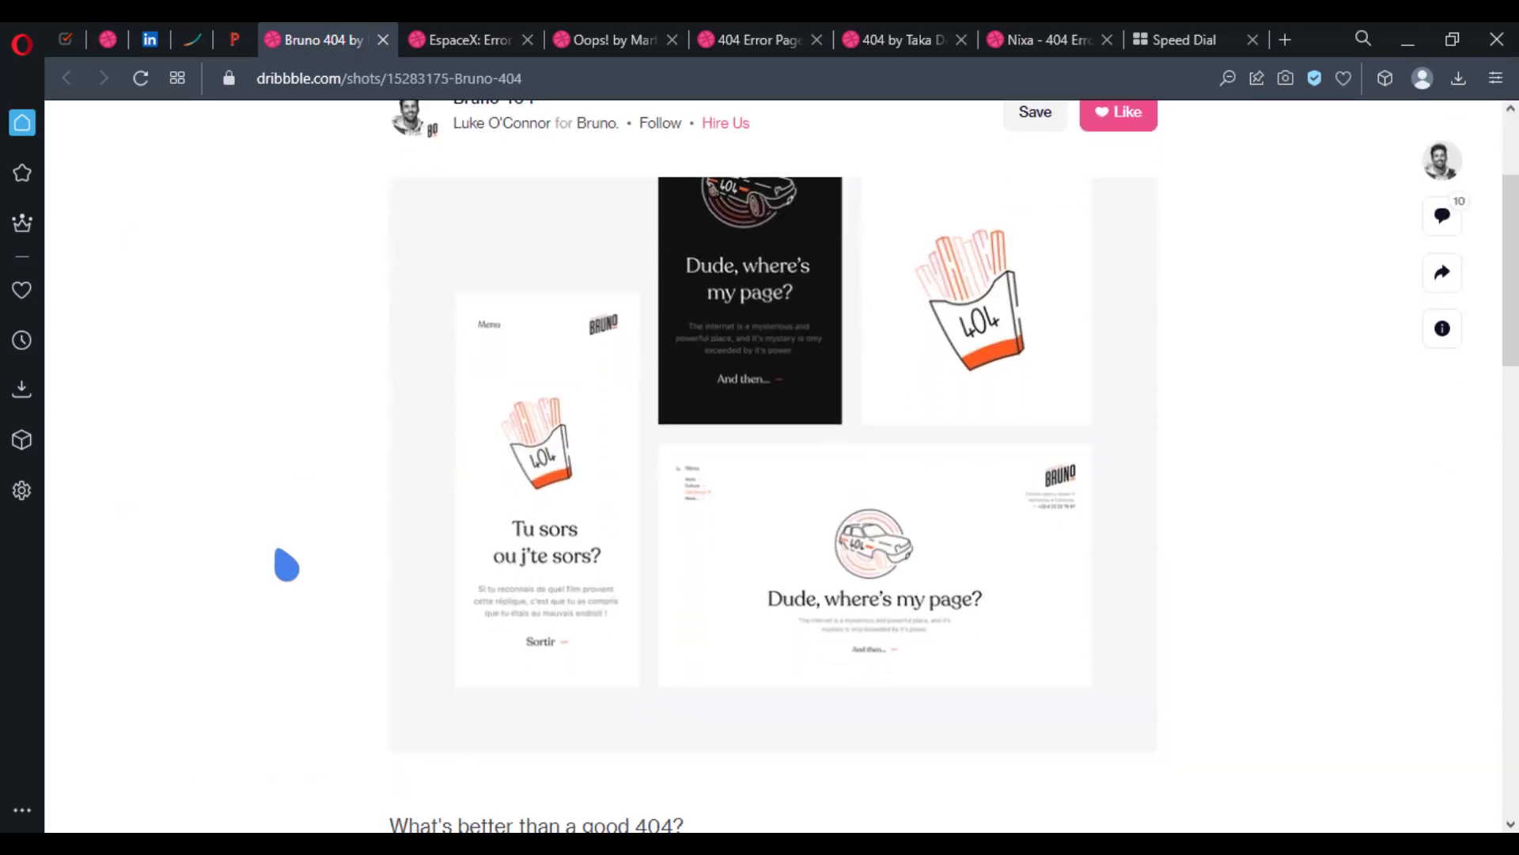
scroll(286, 564, "up", 1)
key("ctrl+Tab")
scroll(278, 563, "down", 5)
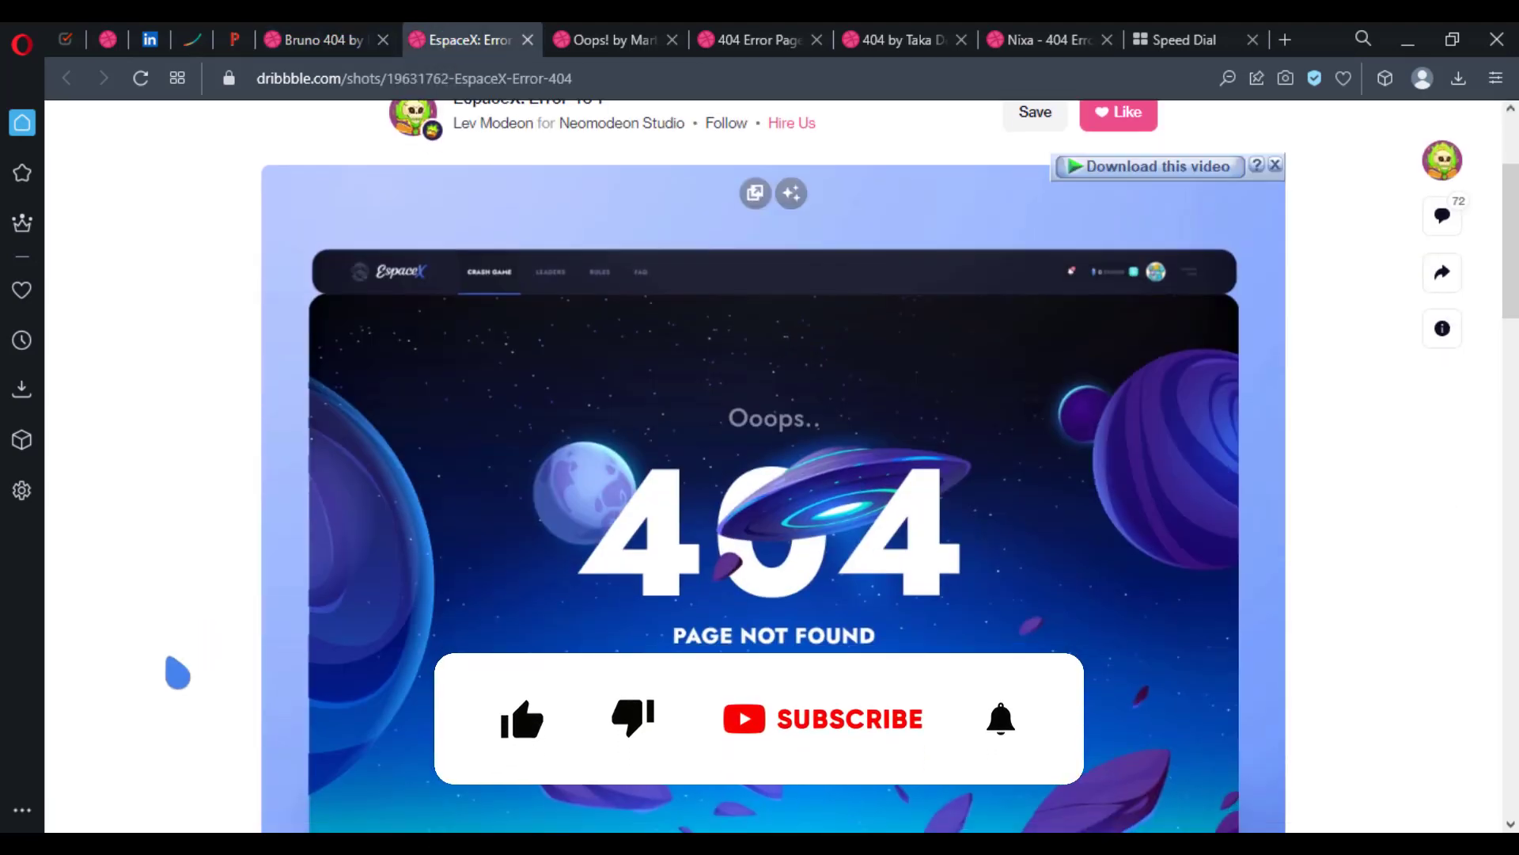
key("ctrl+Tab")
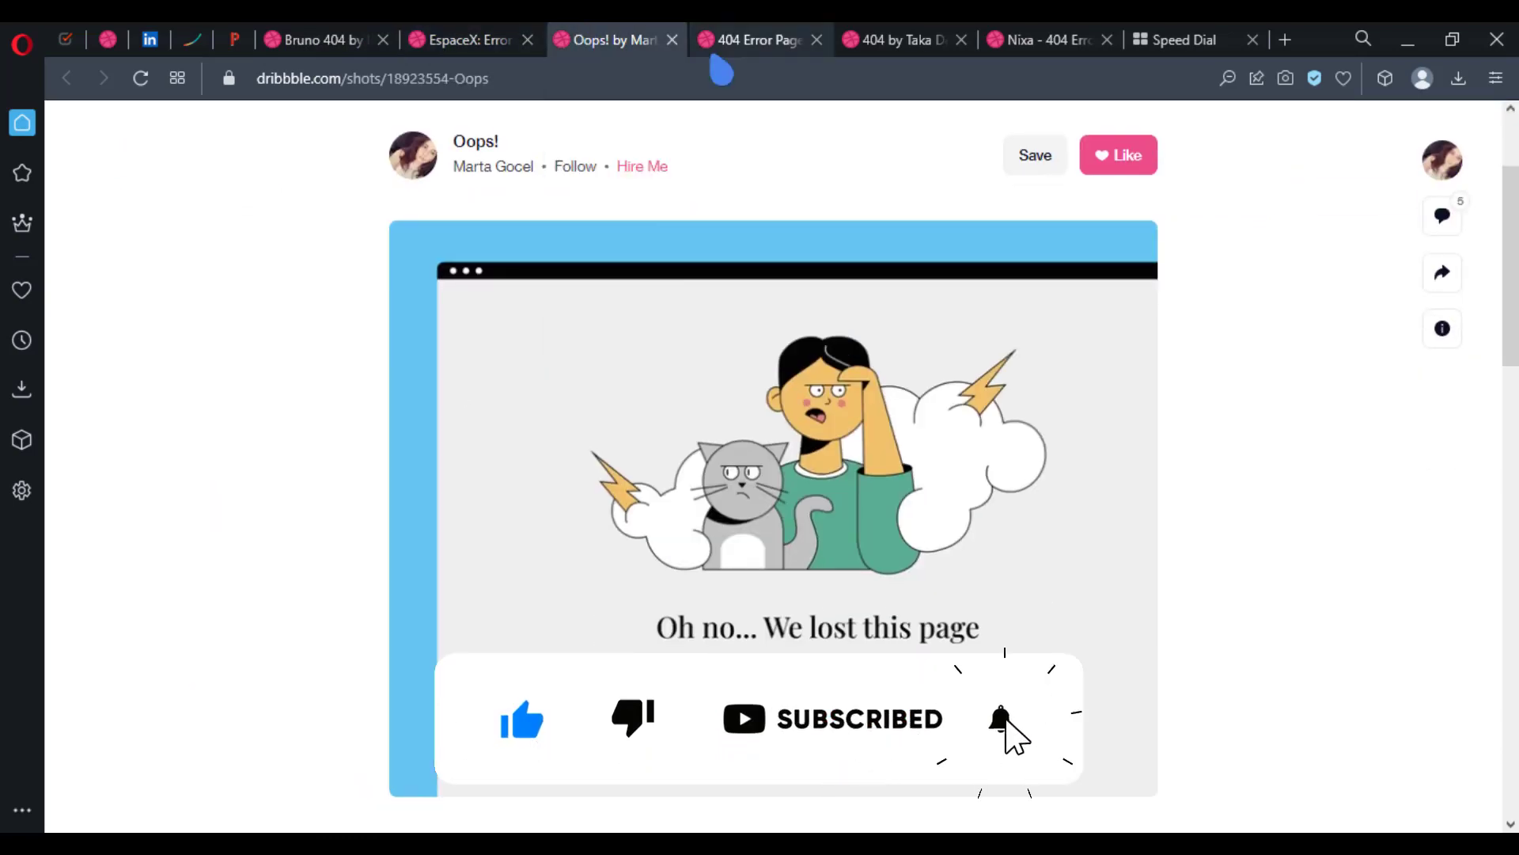
key("ctrl+Tab")
scroll(205, 667, "down", 3)
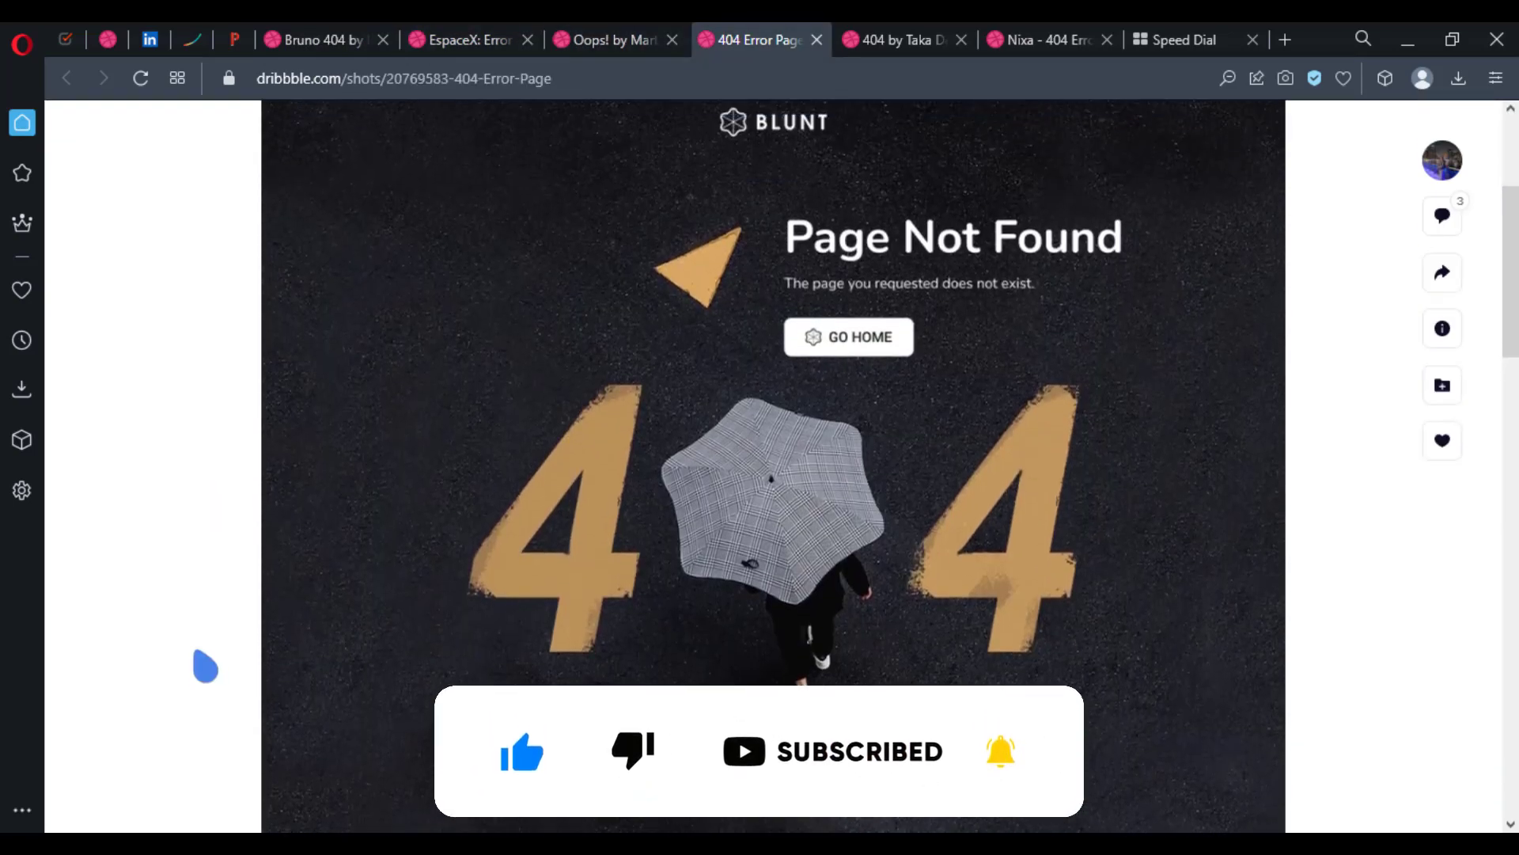
key("ctrl+Tab")
scroll(285, 651, "down", 2)
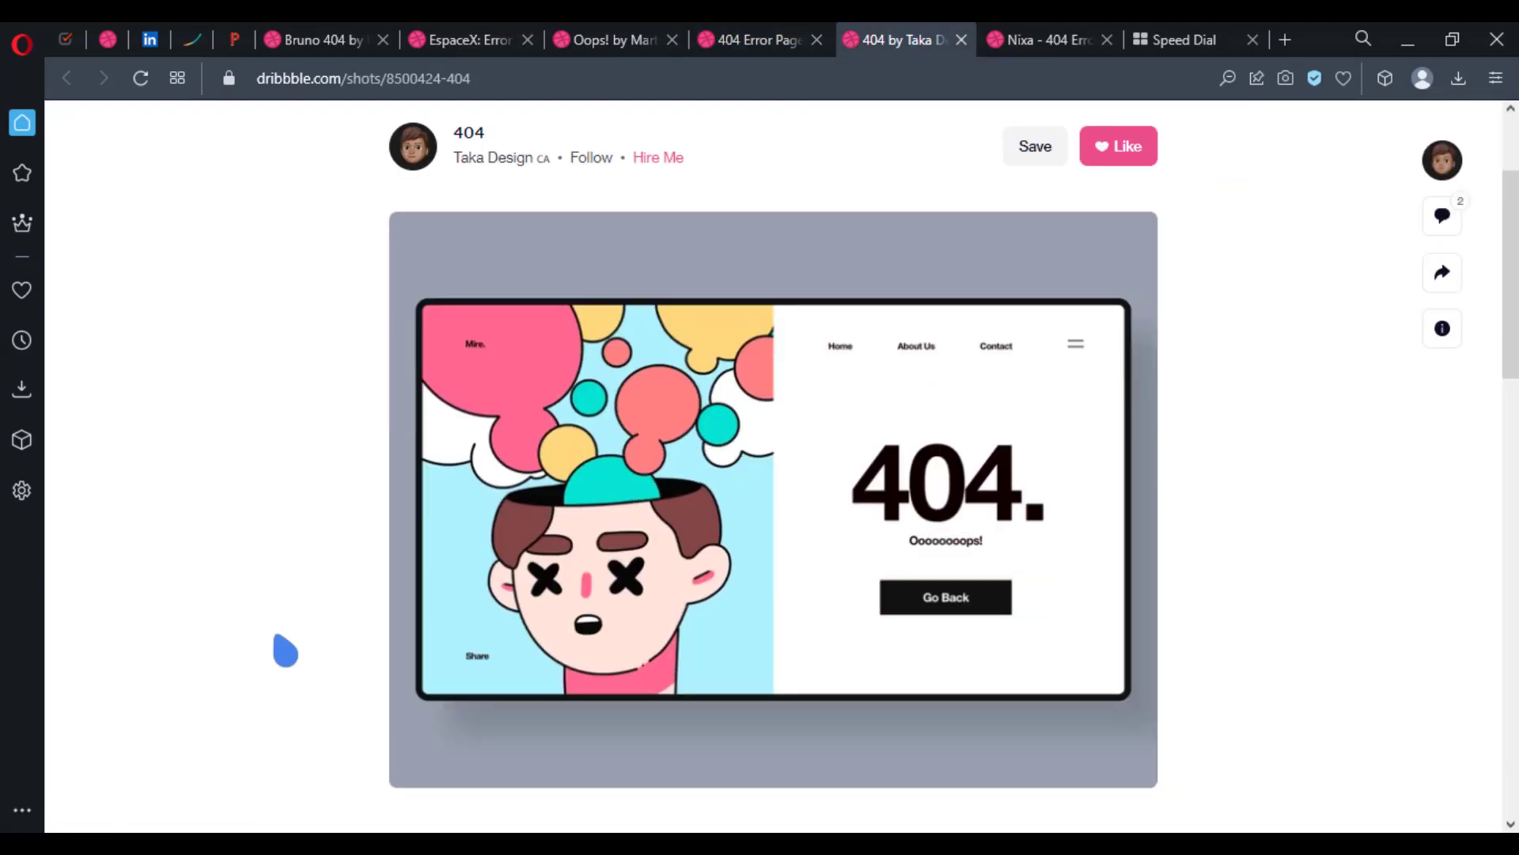
key("ctrl+Tab")
scroll(285, 542, "down", 2)
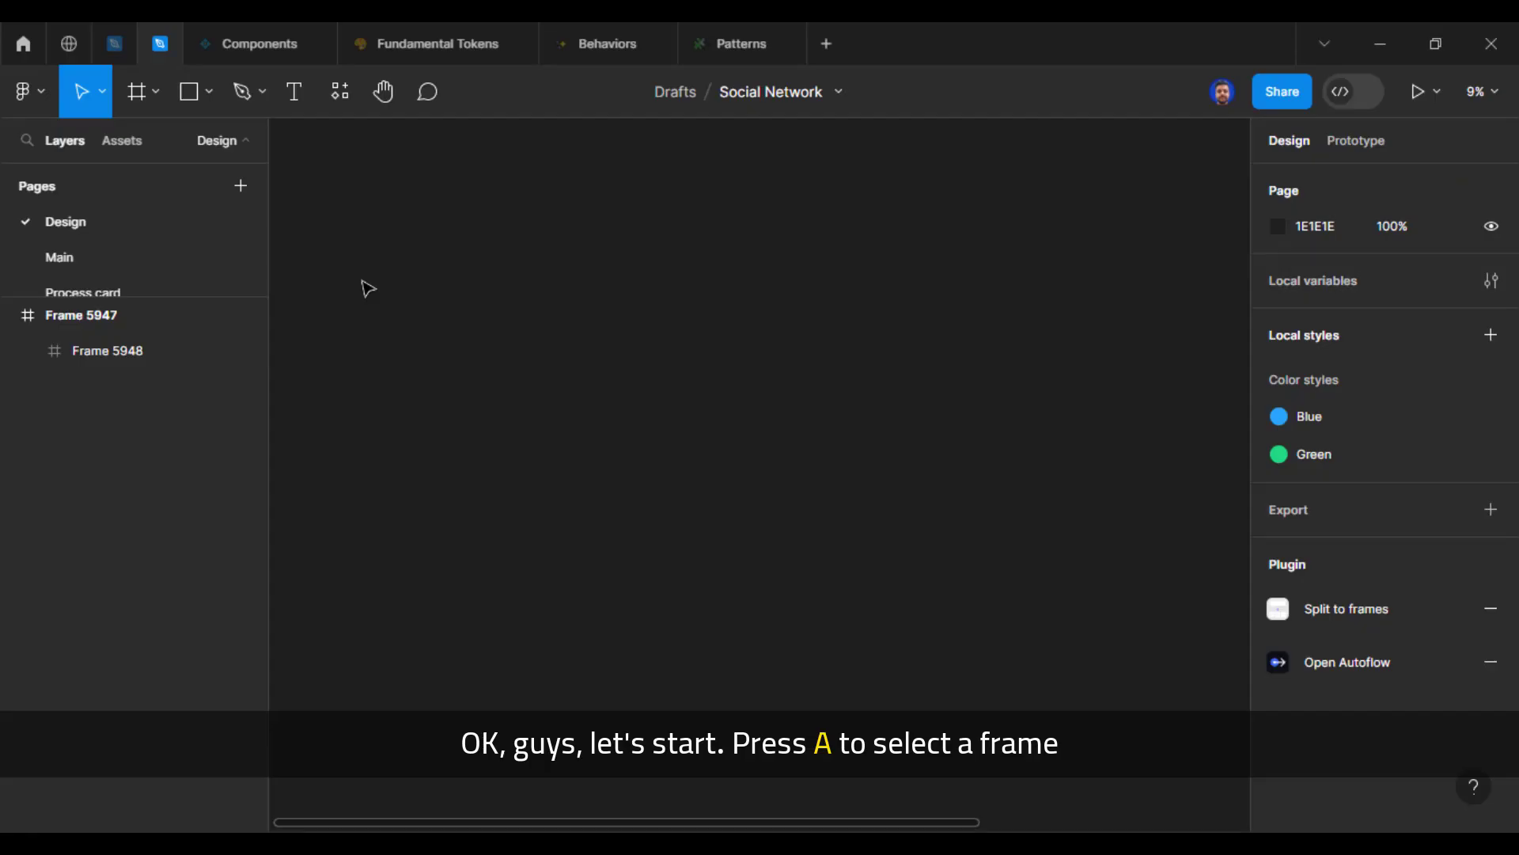
Step: In Figma's Social Network file, create a frame from the Desktop preset at 1440×1024, undoing any accidental resize
key("a")
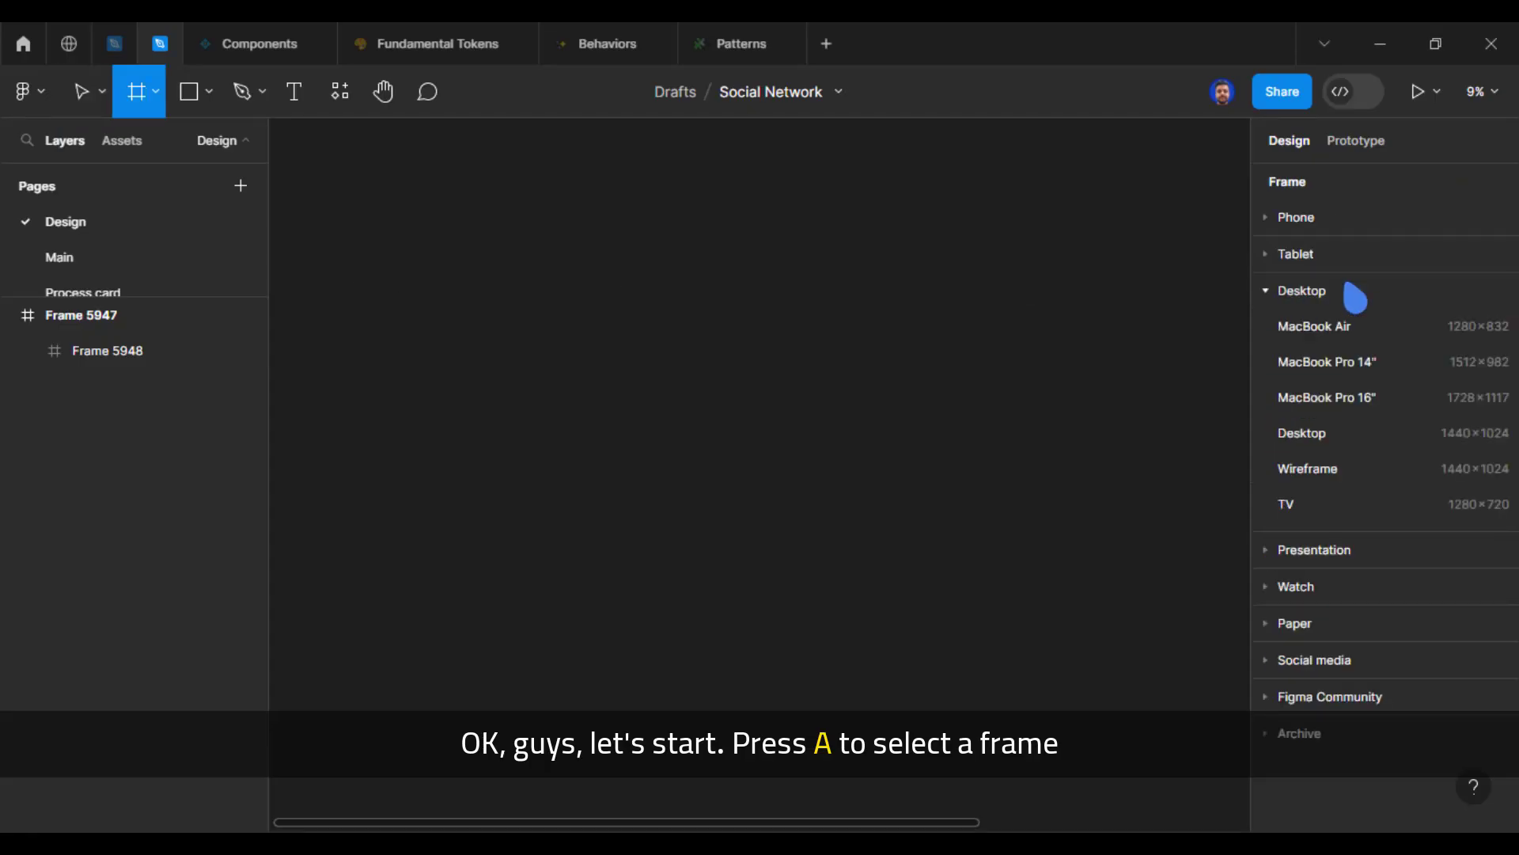
left_click(1301, 445)
left_click_drag(722, 424, 573, 391)
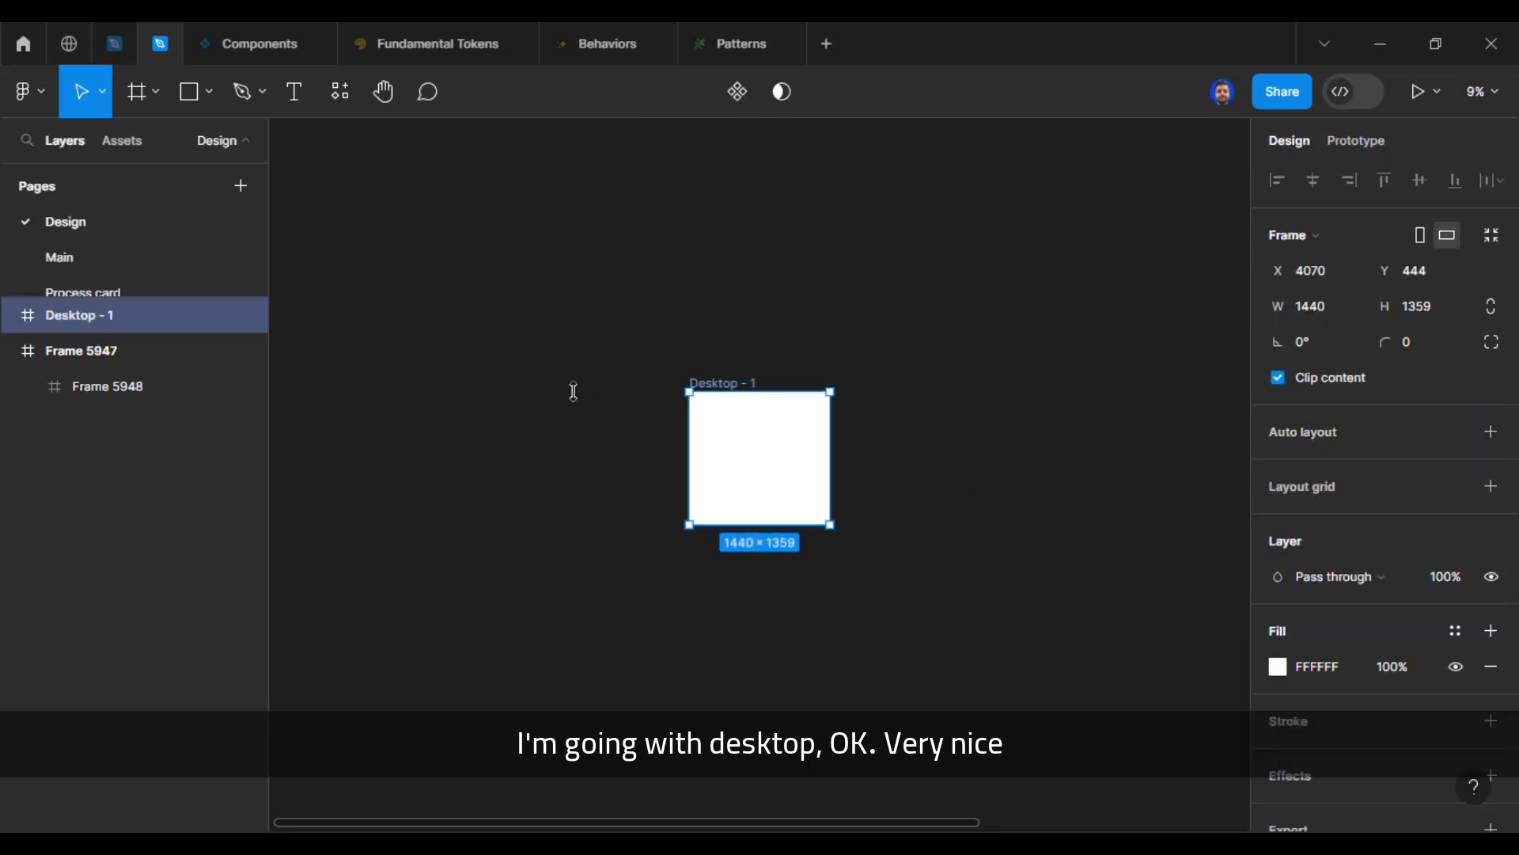
key("ctrl+z")
left_click_drag(730, 414, 703, 502)
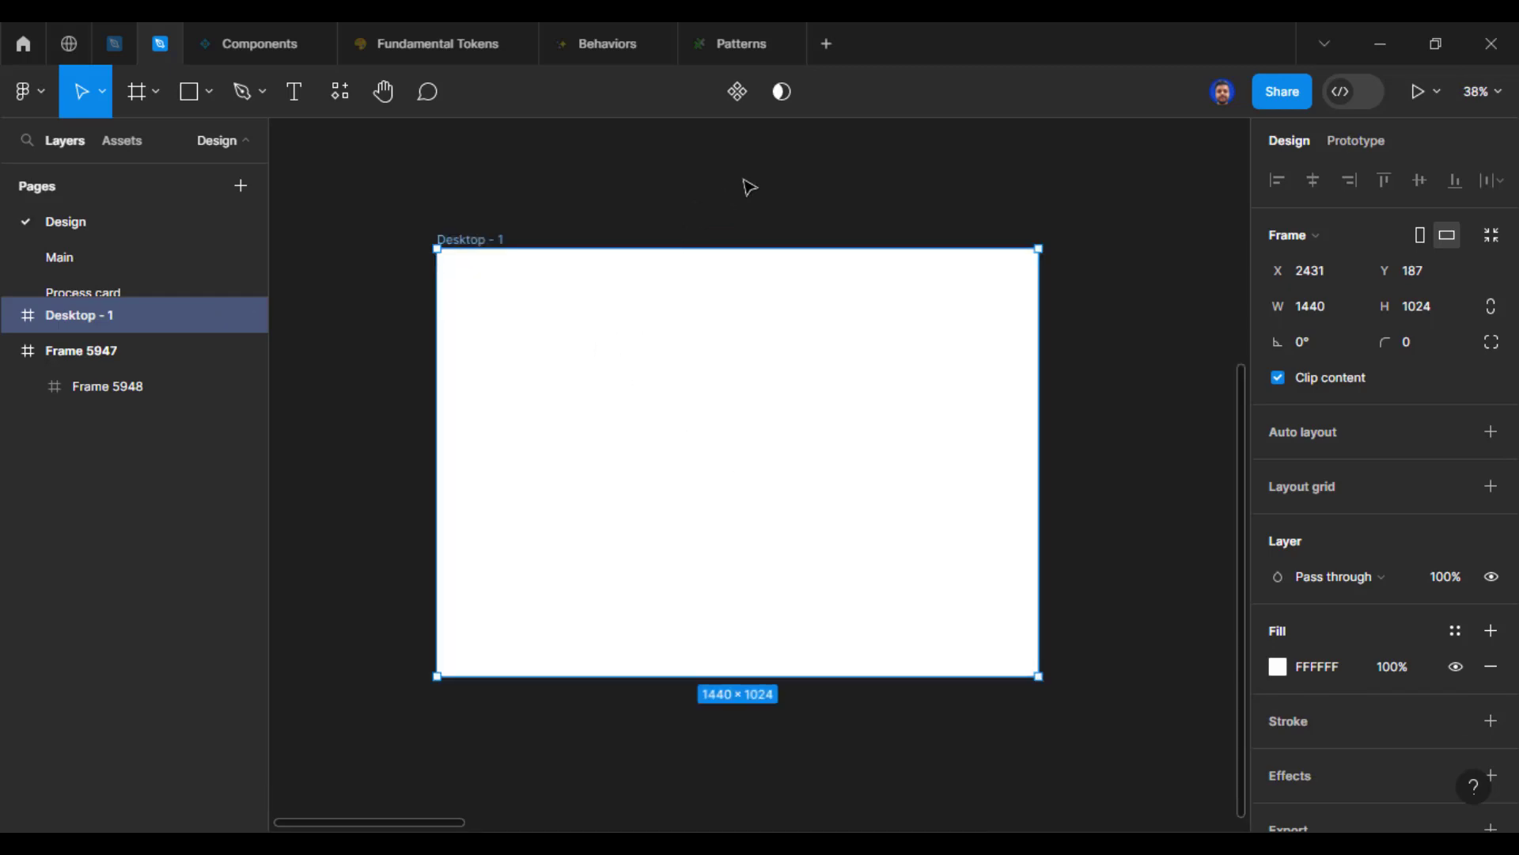
Step: Rename the new desktop frame to "Main frame" and deselect it
key("ctrl+r")
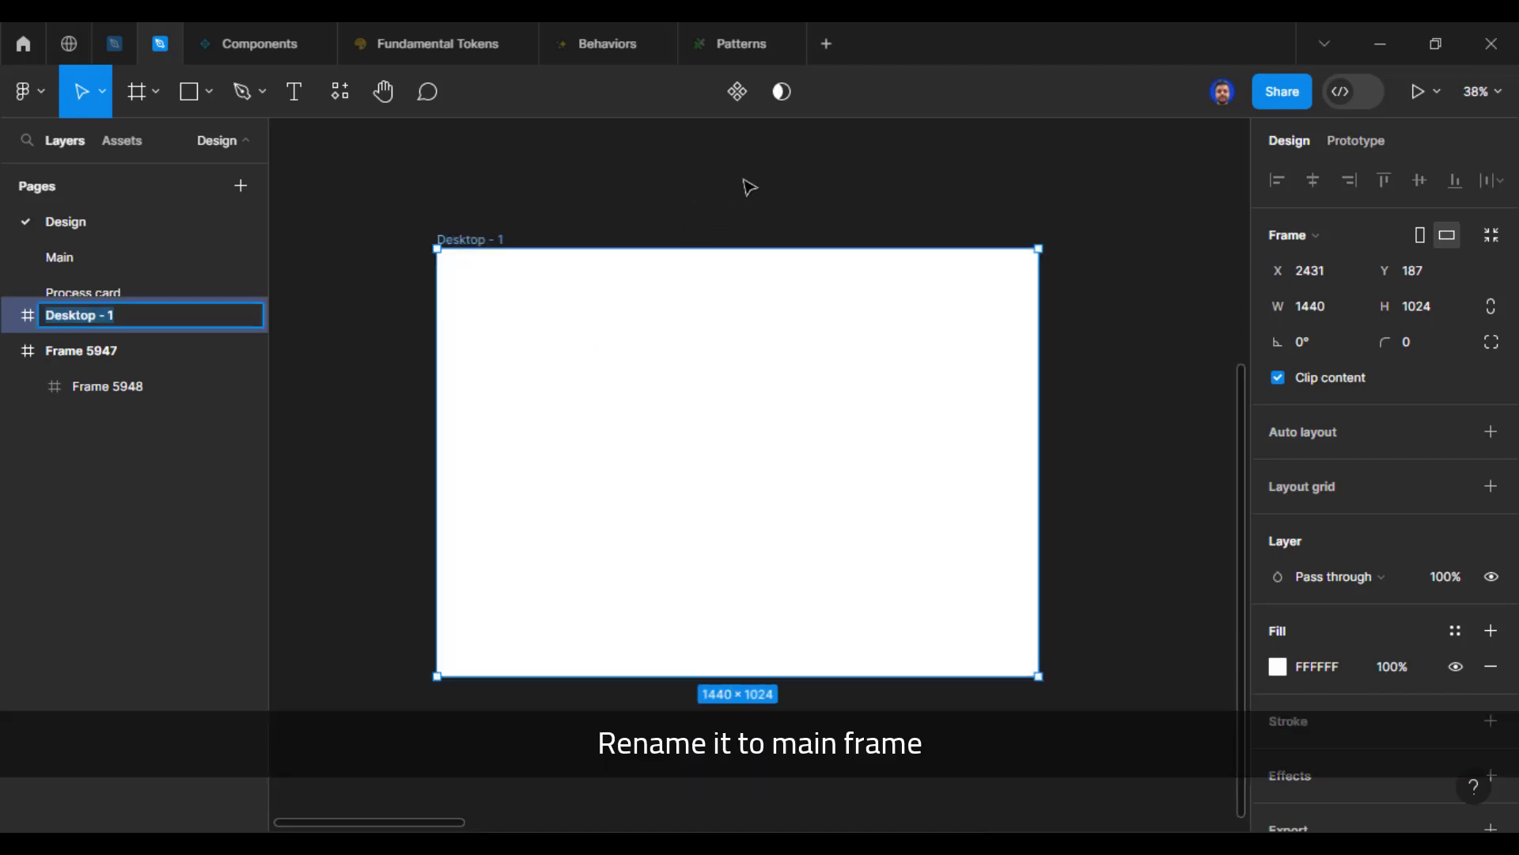
type("Main frame")
key("Return")
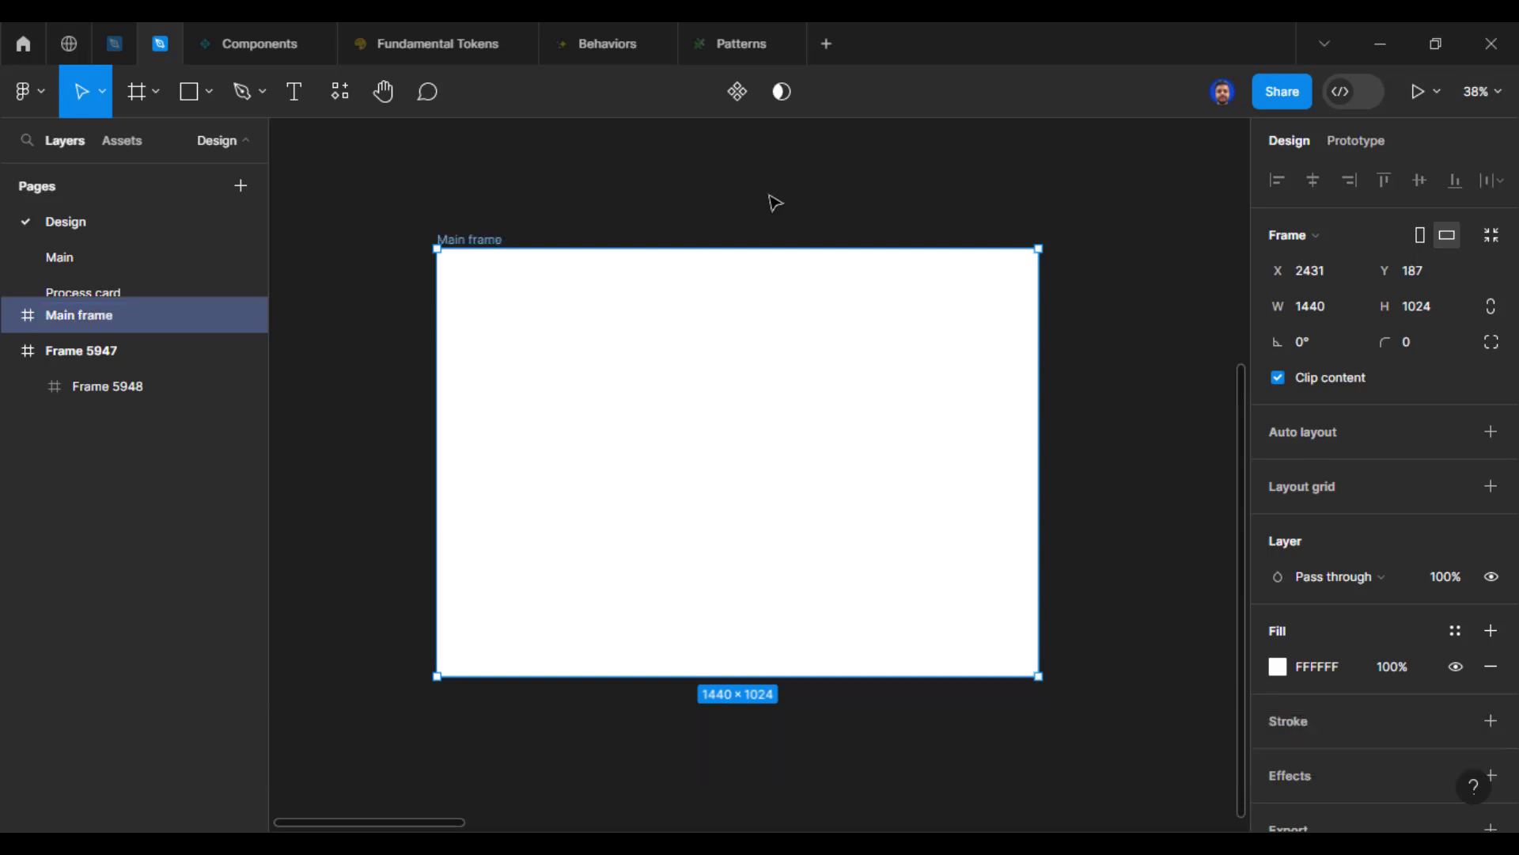
left_click(777, 207)
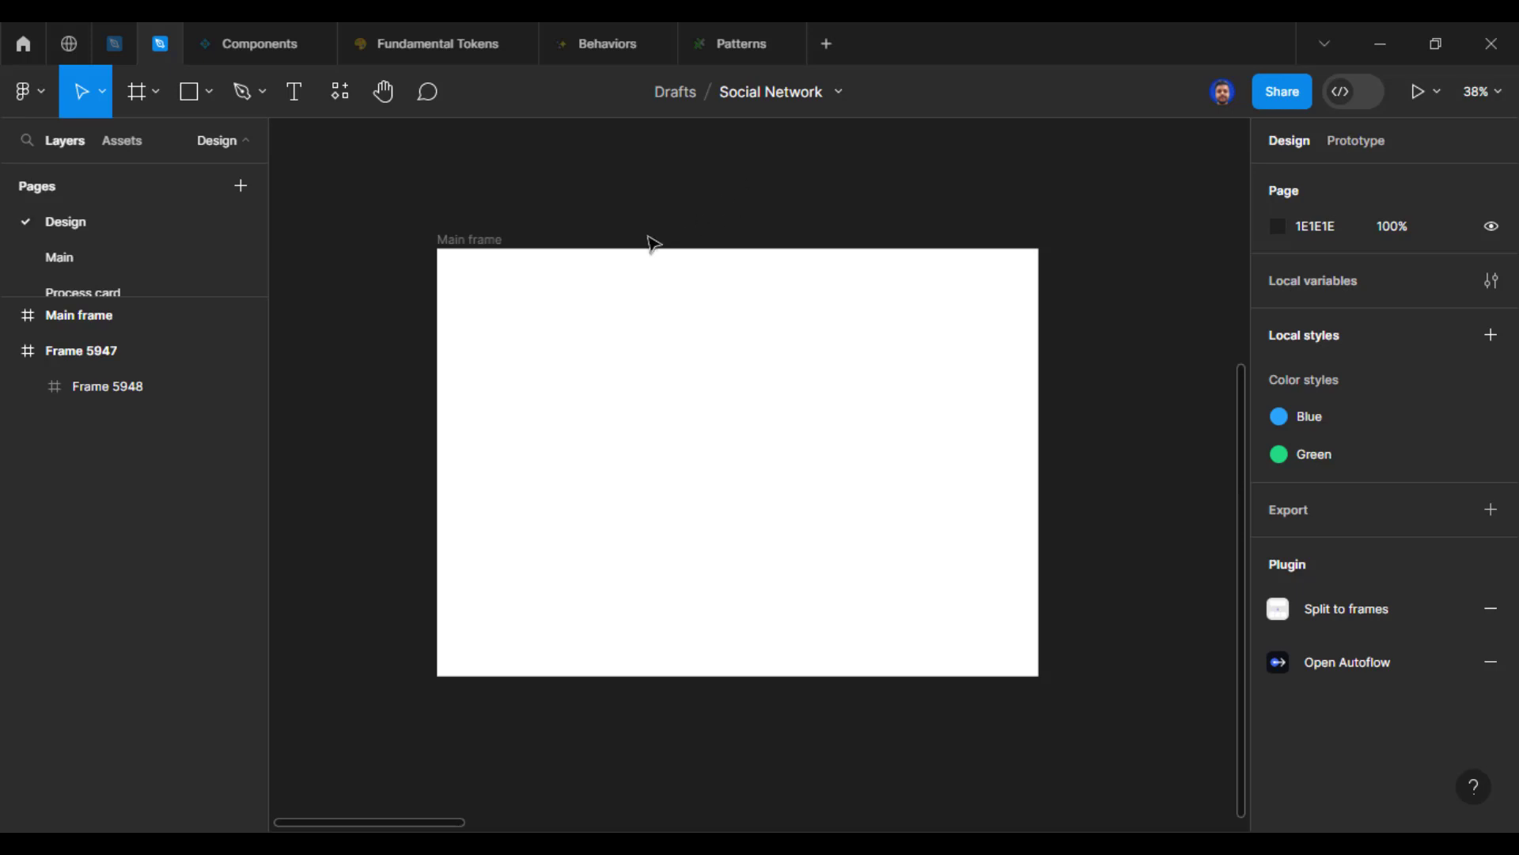
Step: Add a layout grid to the Main frame and change its type from Grid to Columns
scroll(567, 346, "up", 3)
scroll(566, 345, "down", 2)
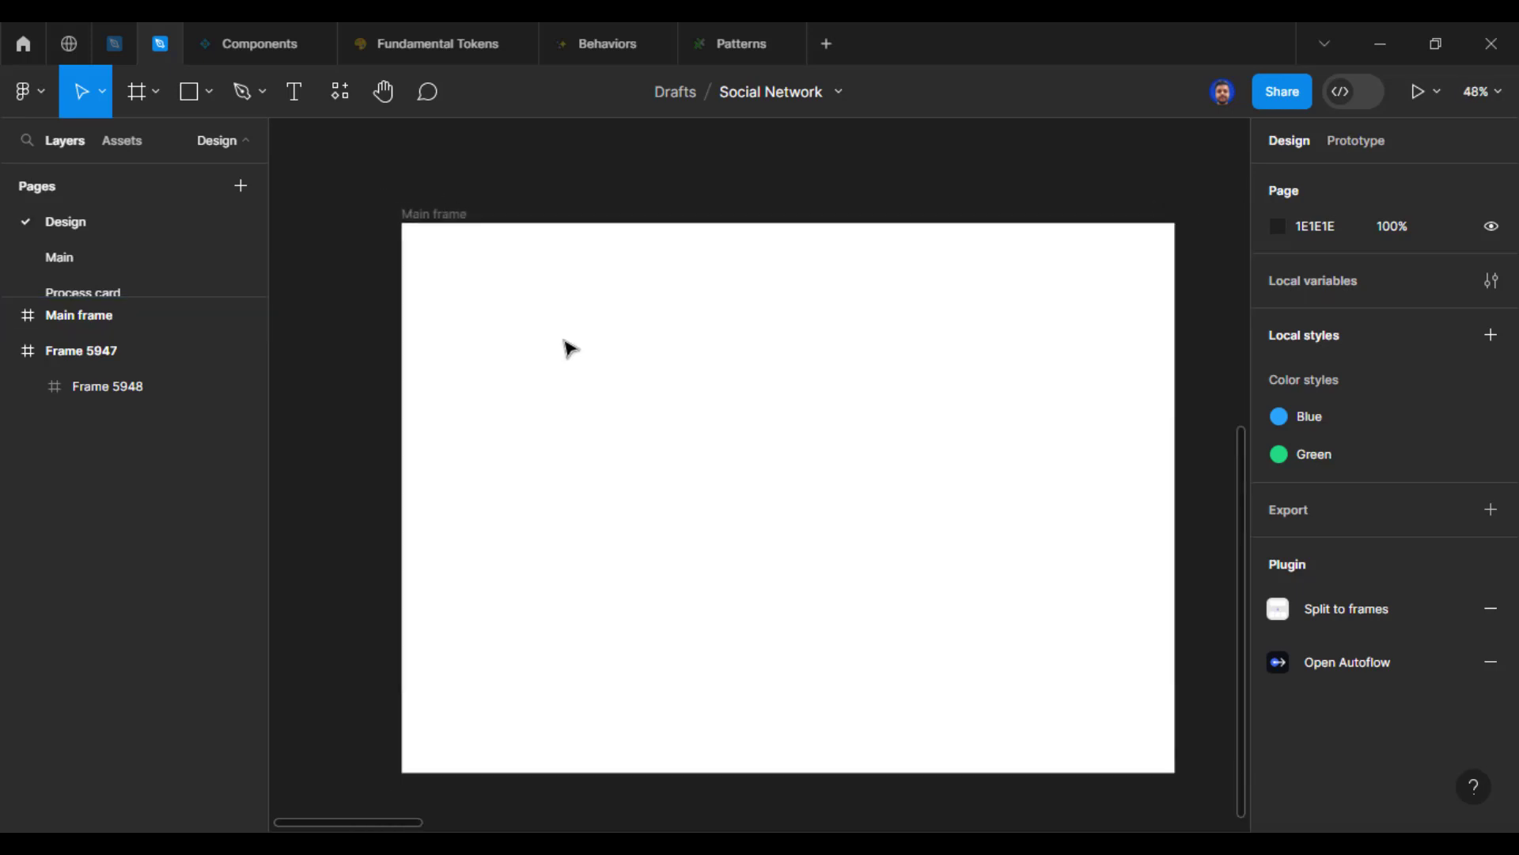
left_click_drag(773, 367, 722, 349)
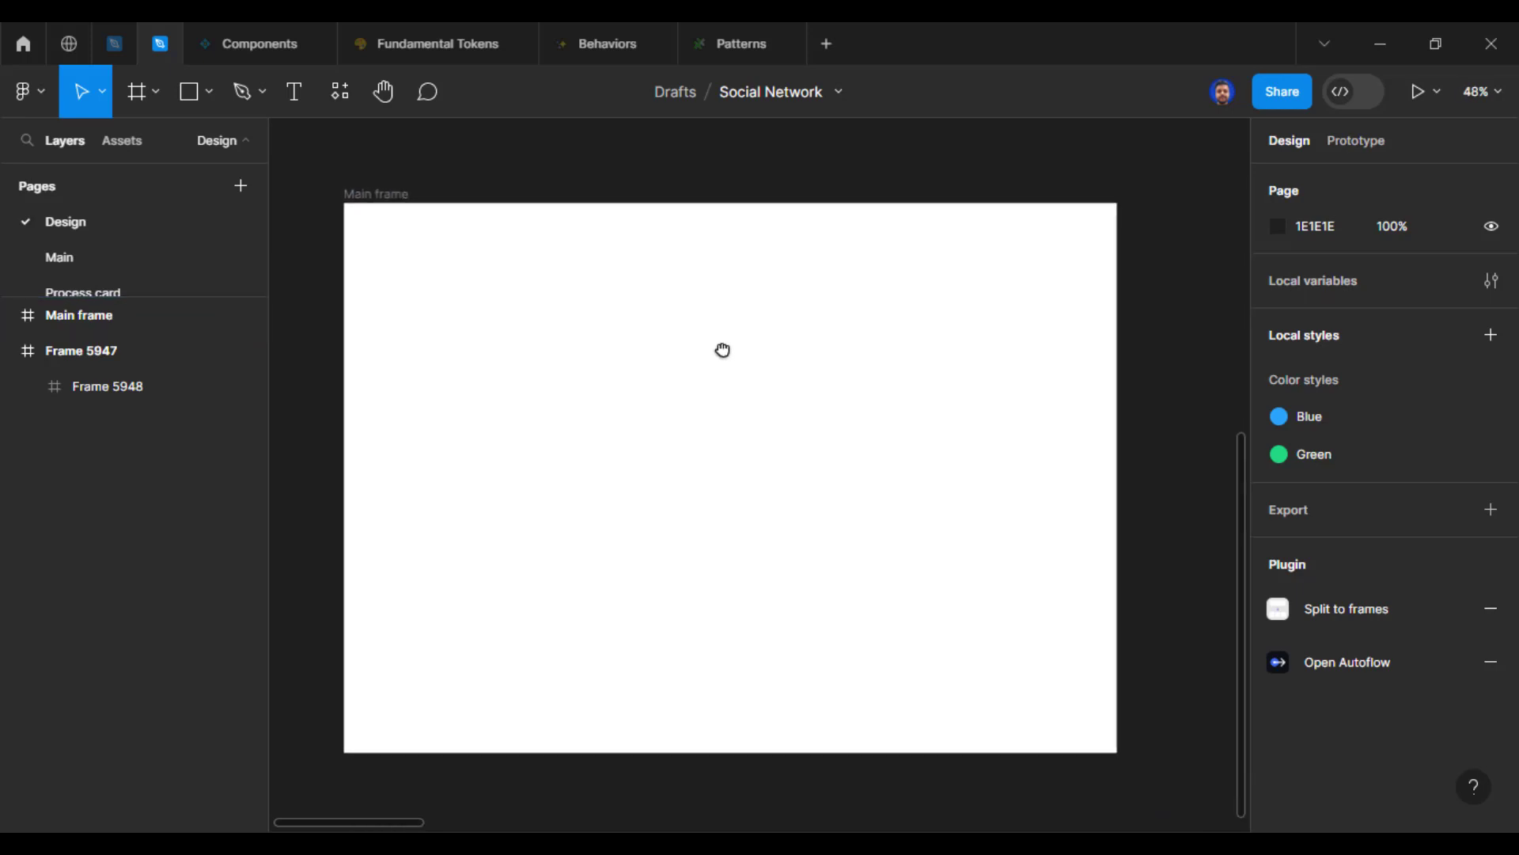
left_click(378, 207)
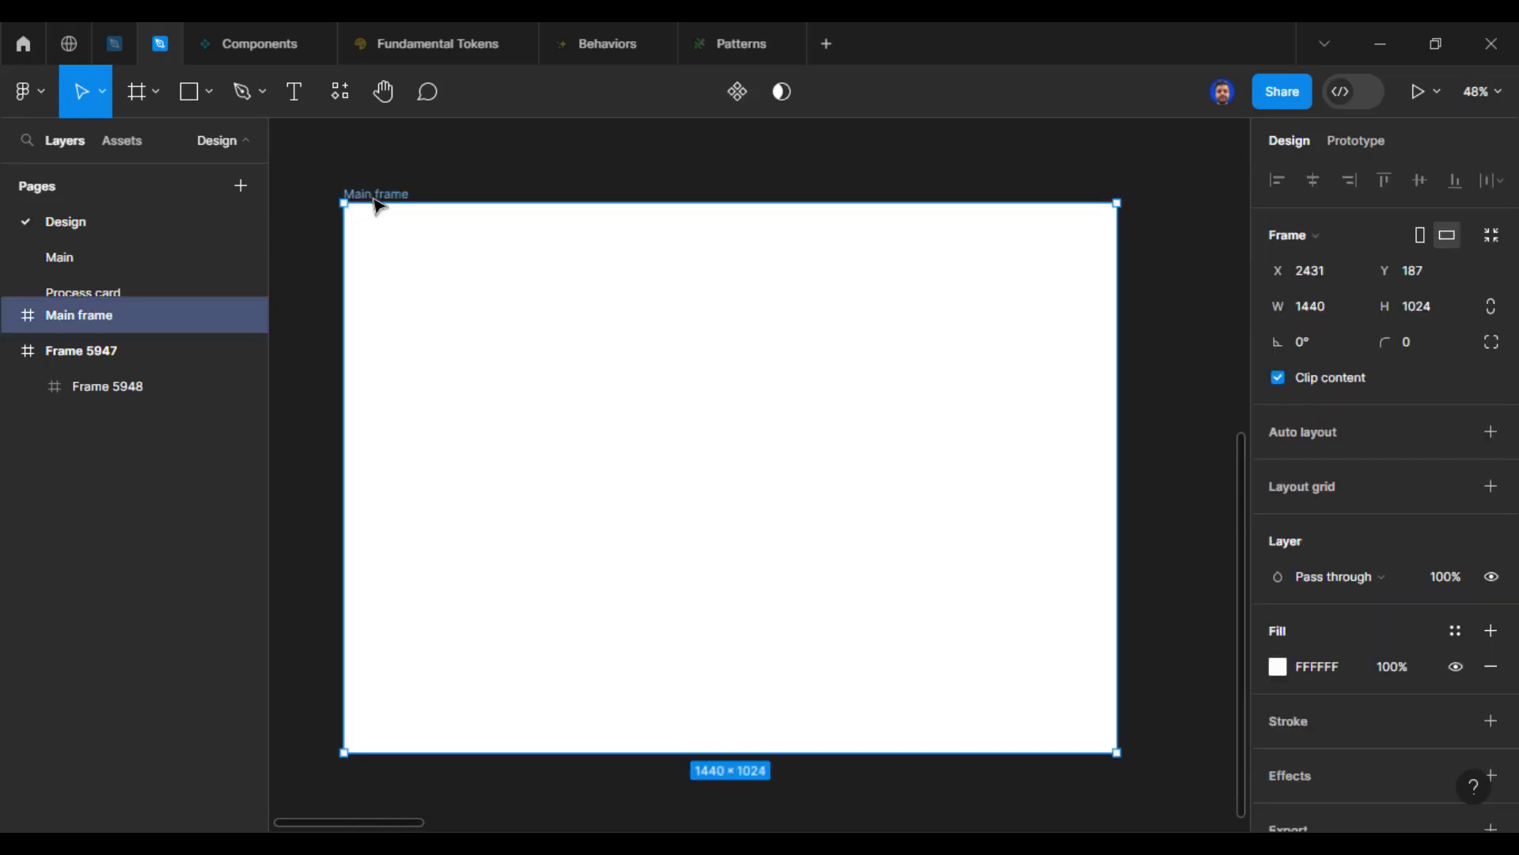
left_click(1491, 486)
left_click(1278, 522)
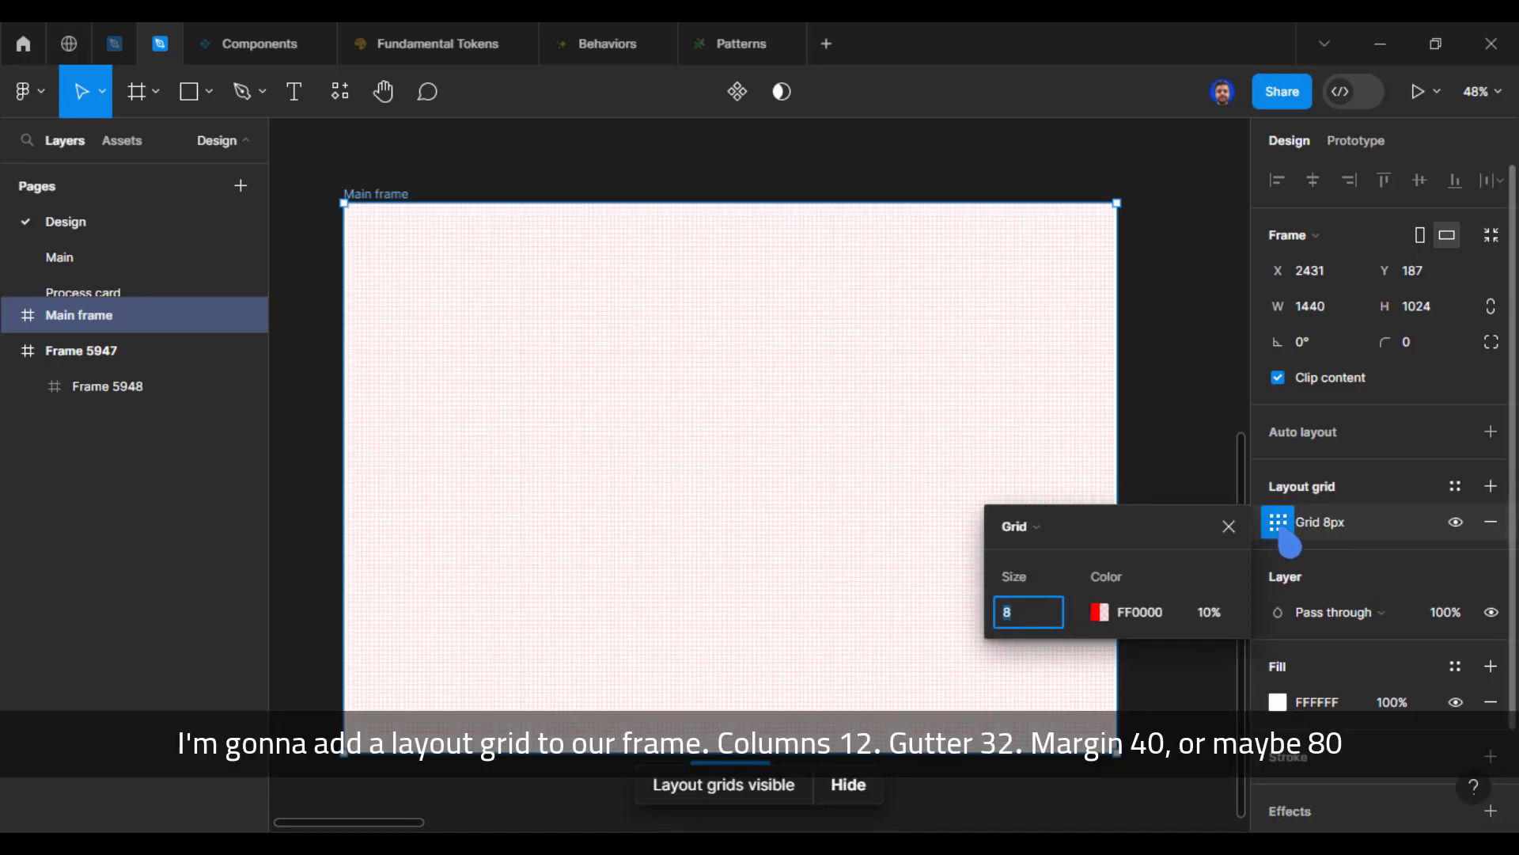
left_click(1043, 538)
left_click(1061, 554)
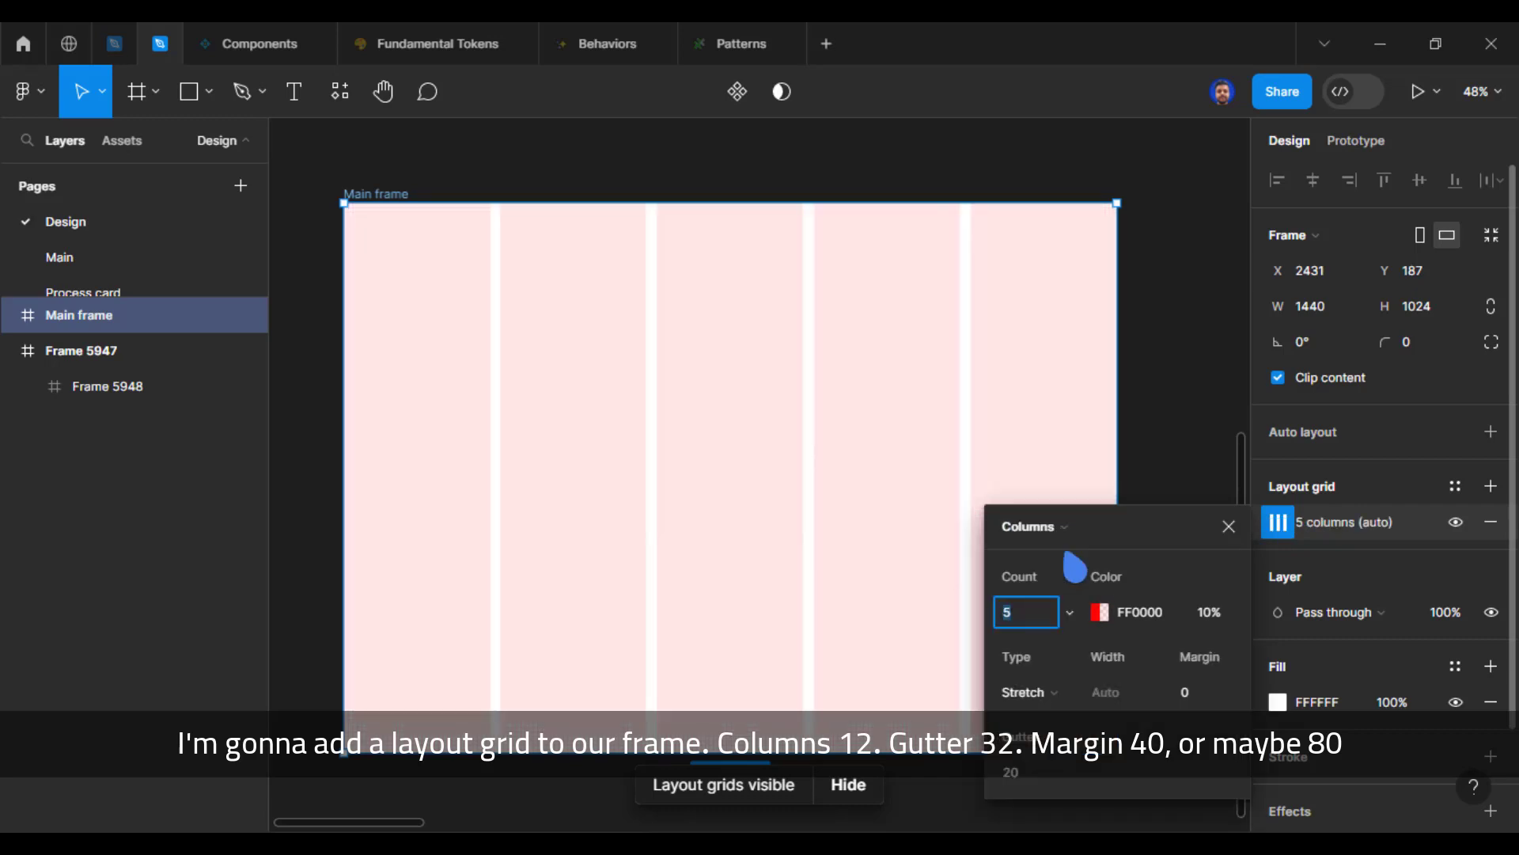
Step: Set the Main frame's column grid to a count of 12 with a gutter of 32
left_click(1043, 614)
type("12")
key("Return")
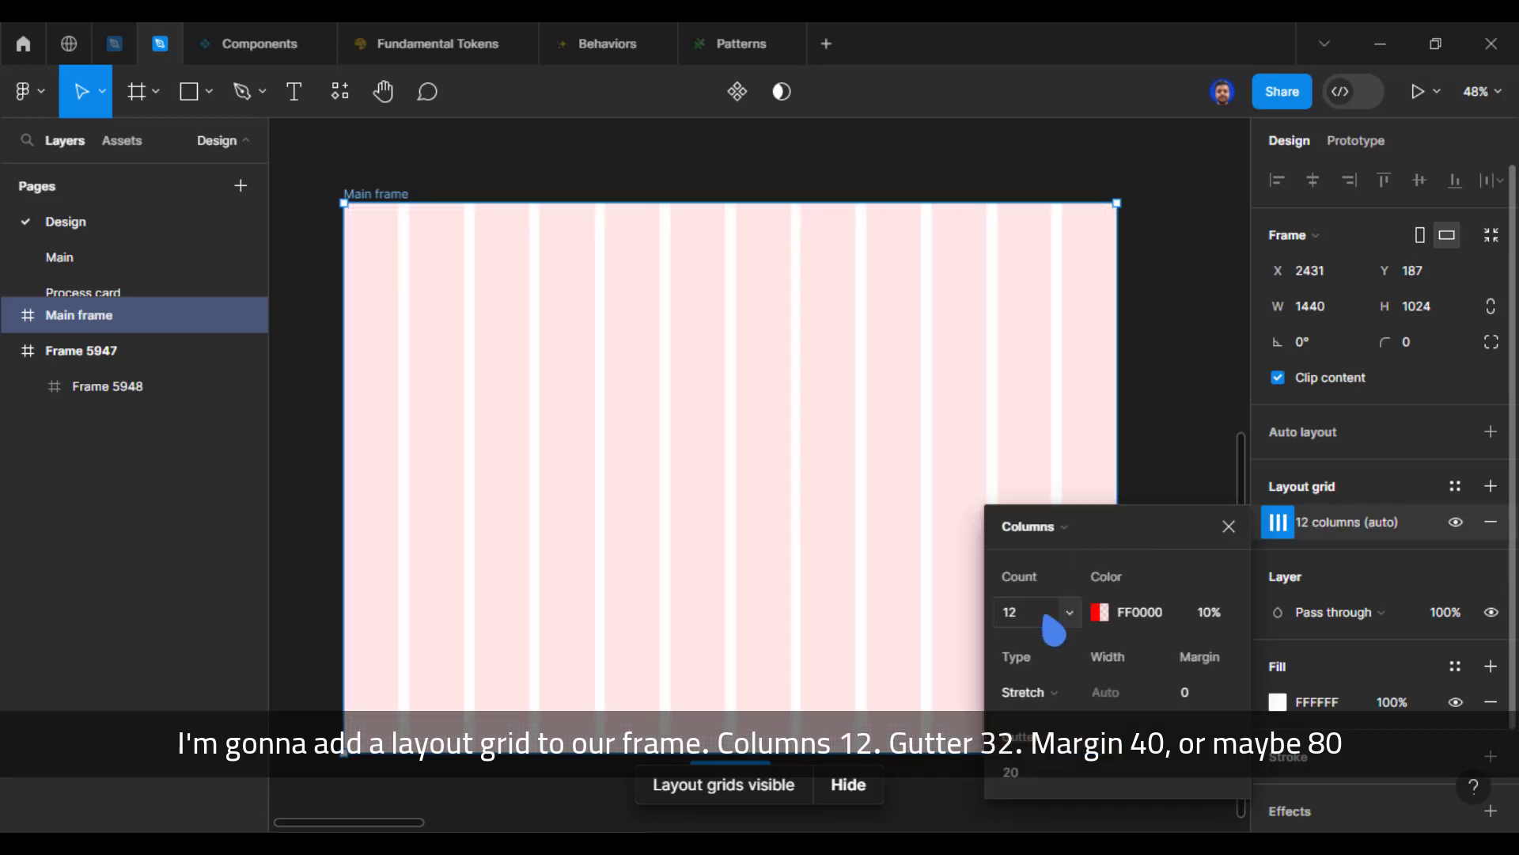
left_click(1021, 773)
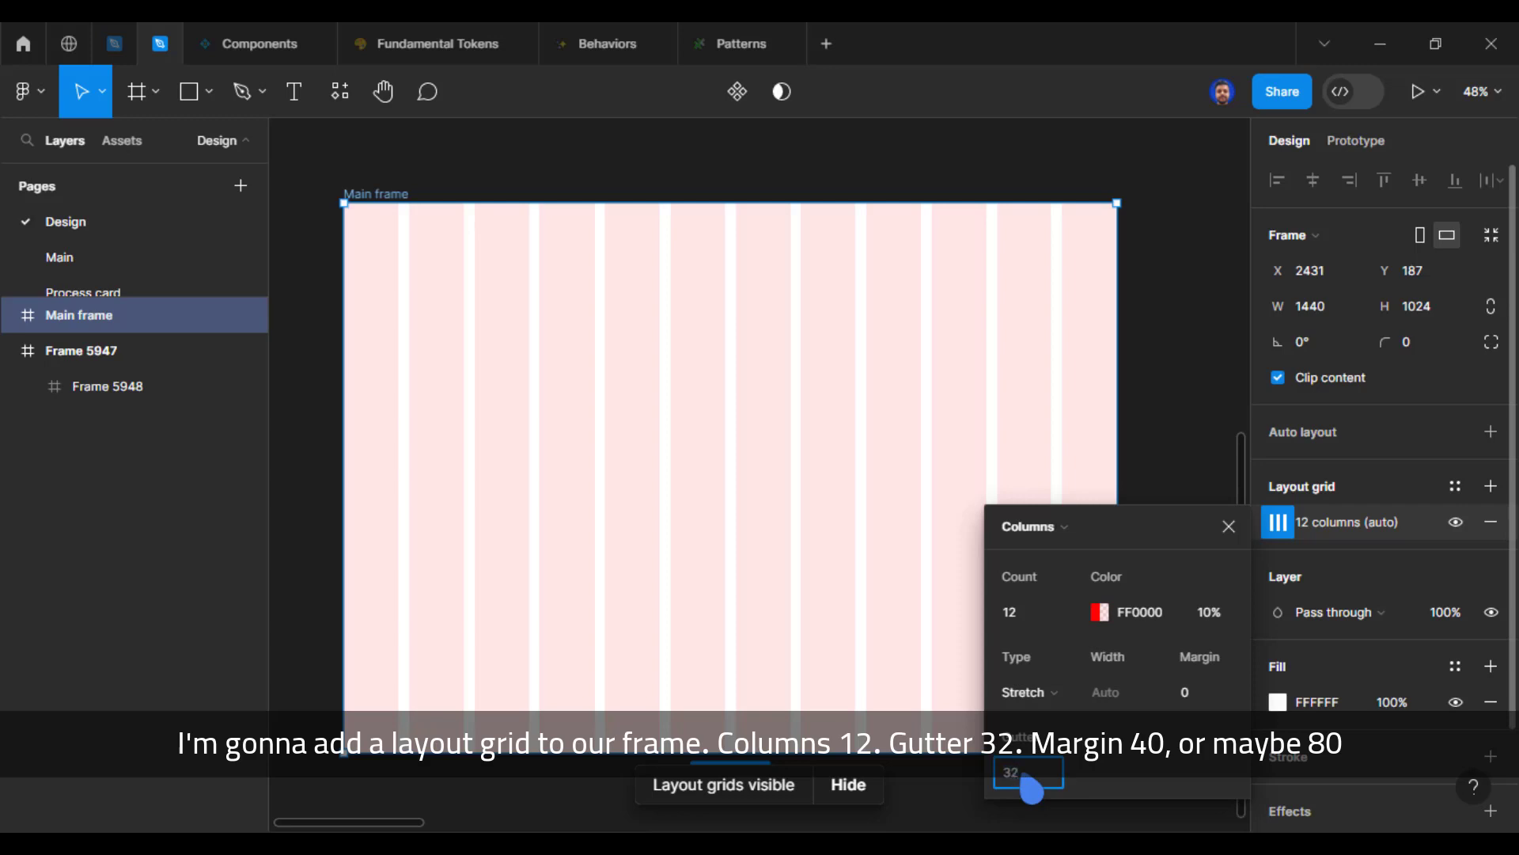
type("32")
key("Return")
Step: Set the column grid's margin to 80
left_click(1191, 694)
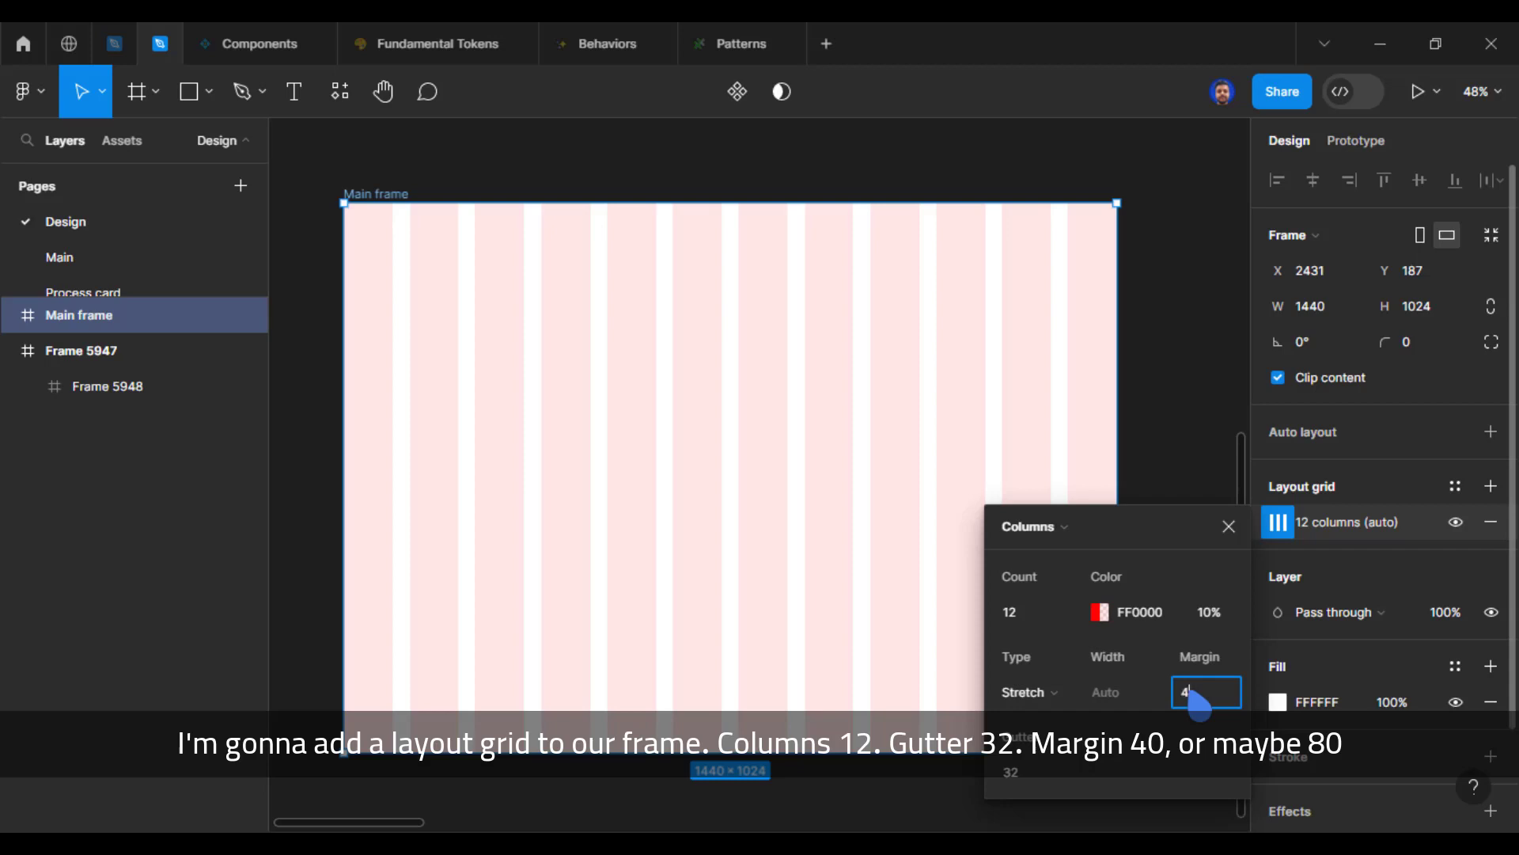
key("Return")
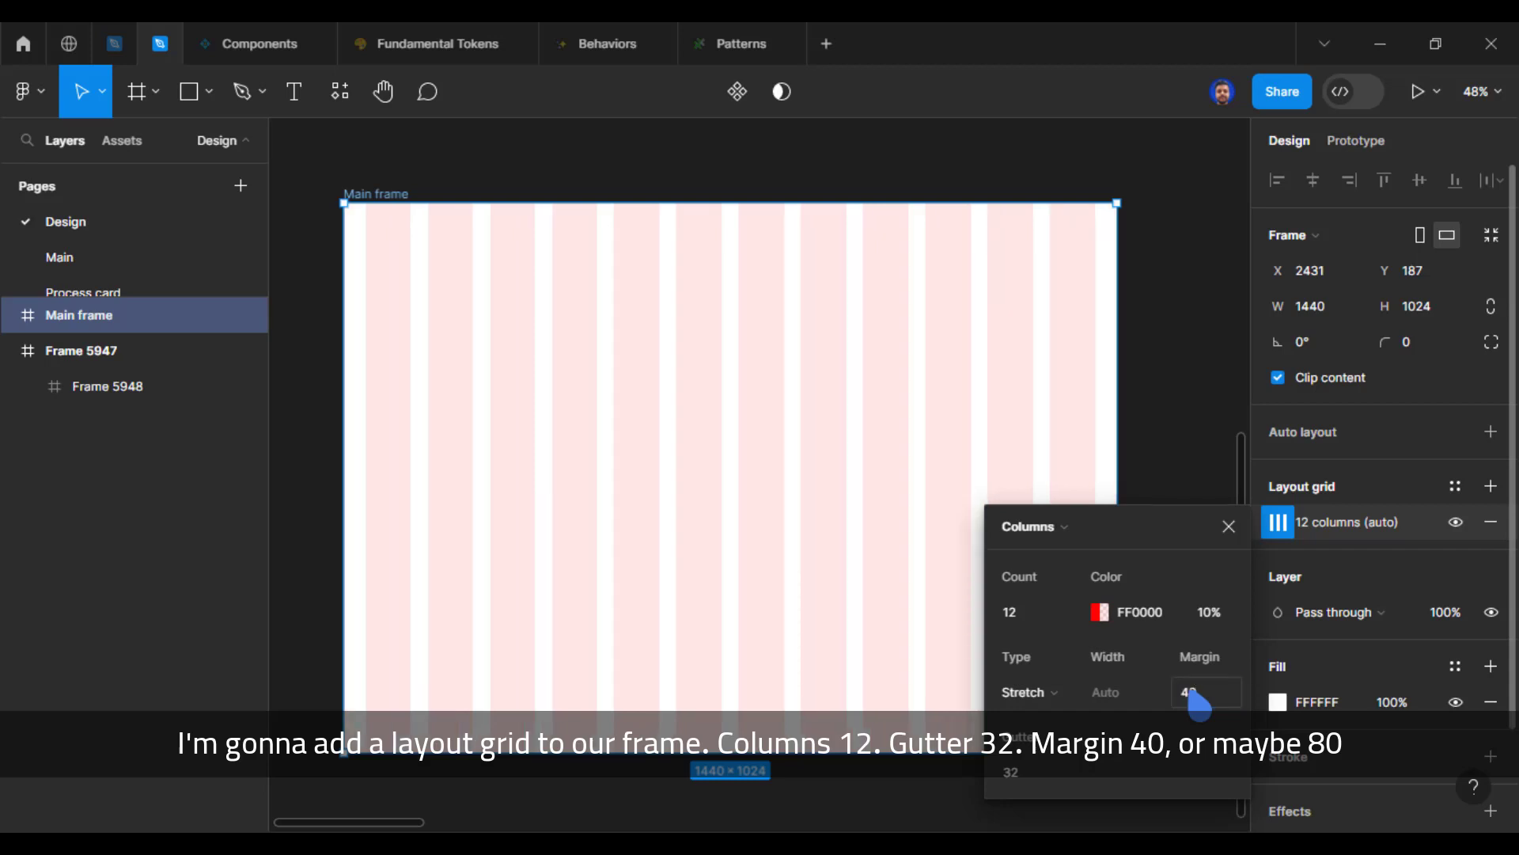
left_click(1197, 693)
key("Return")
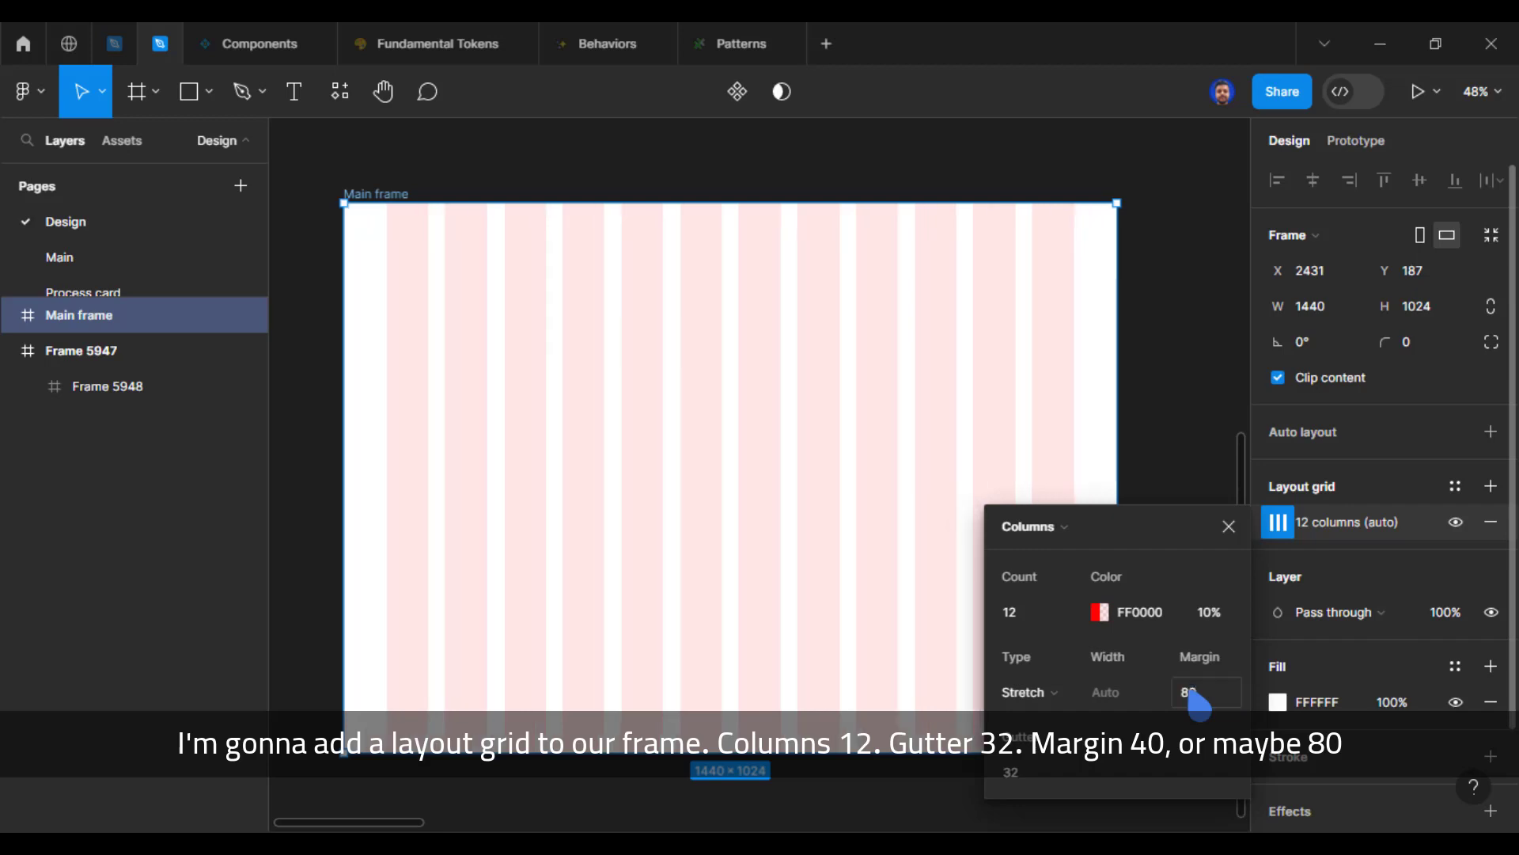
Step: Close the column grid settings and add a "Logo" text near the upper-left corner of the Main frame
left_click(1229, 527)
left_click(1184, 563)
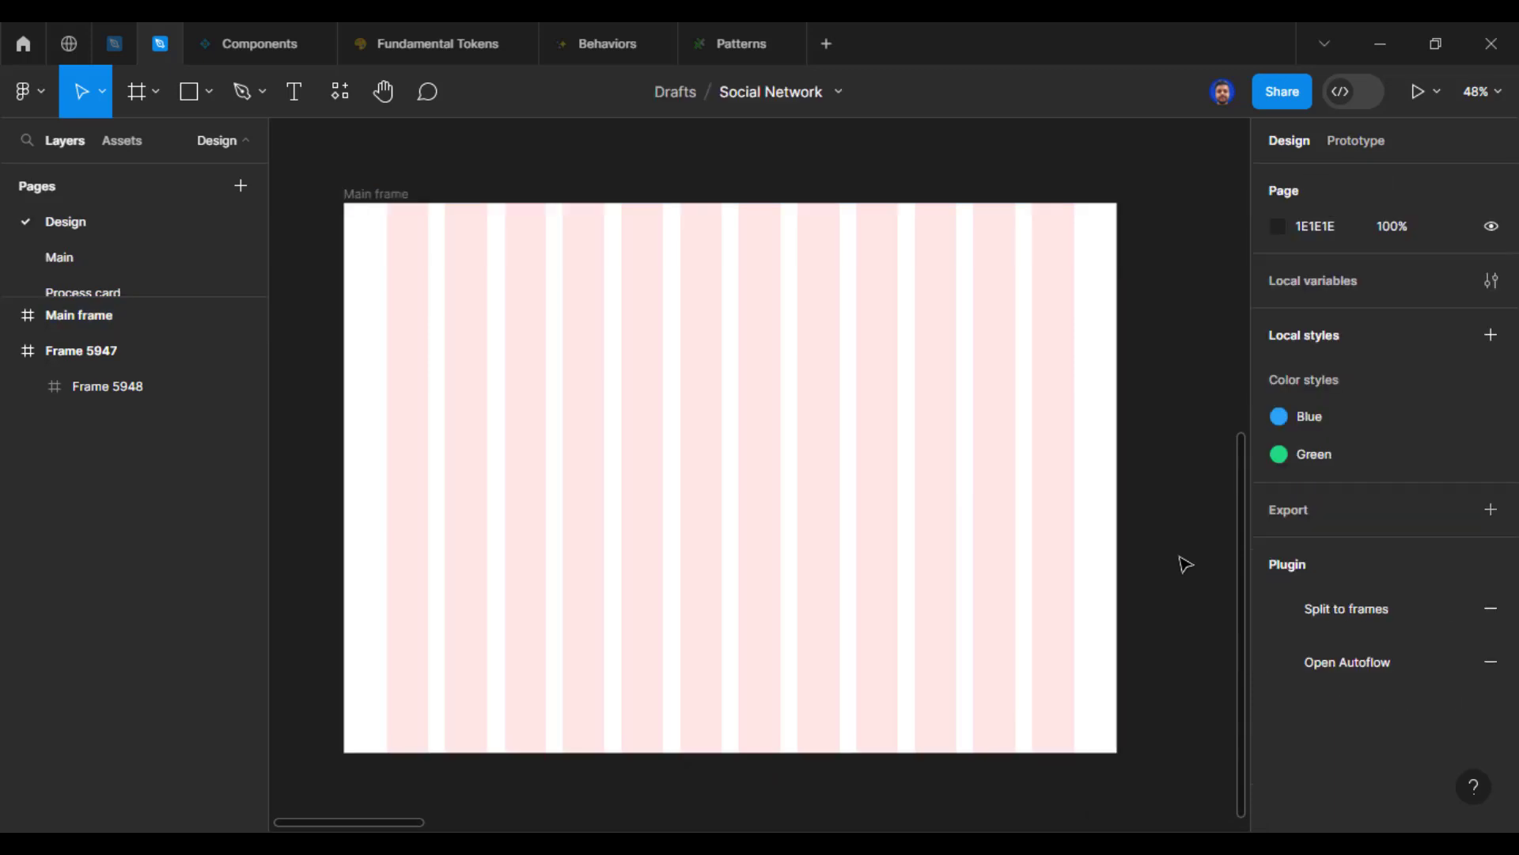
left_click(695, 352)
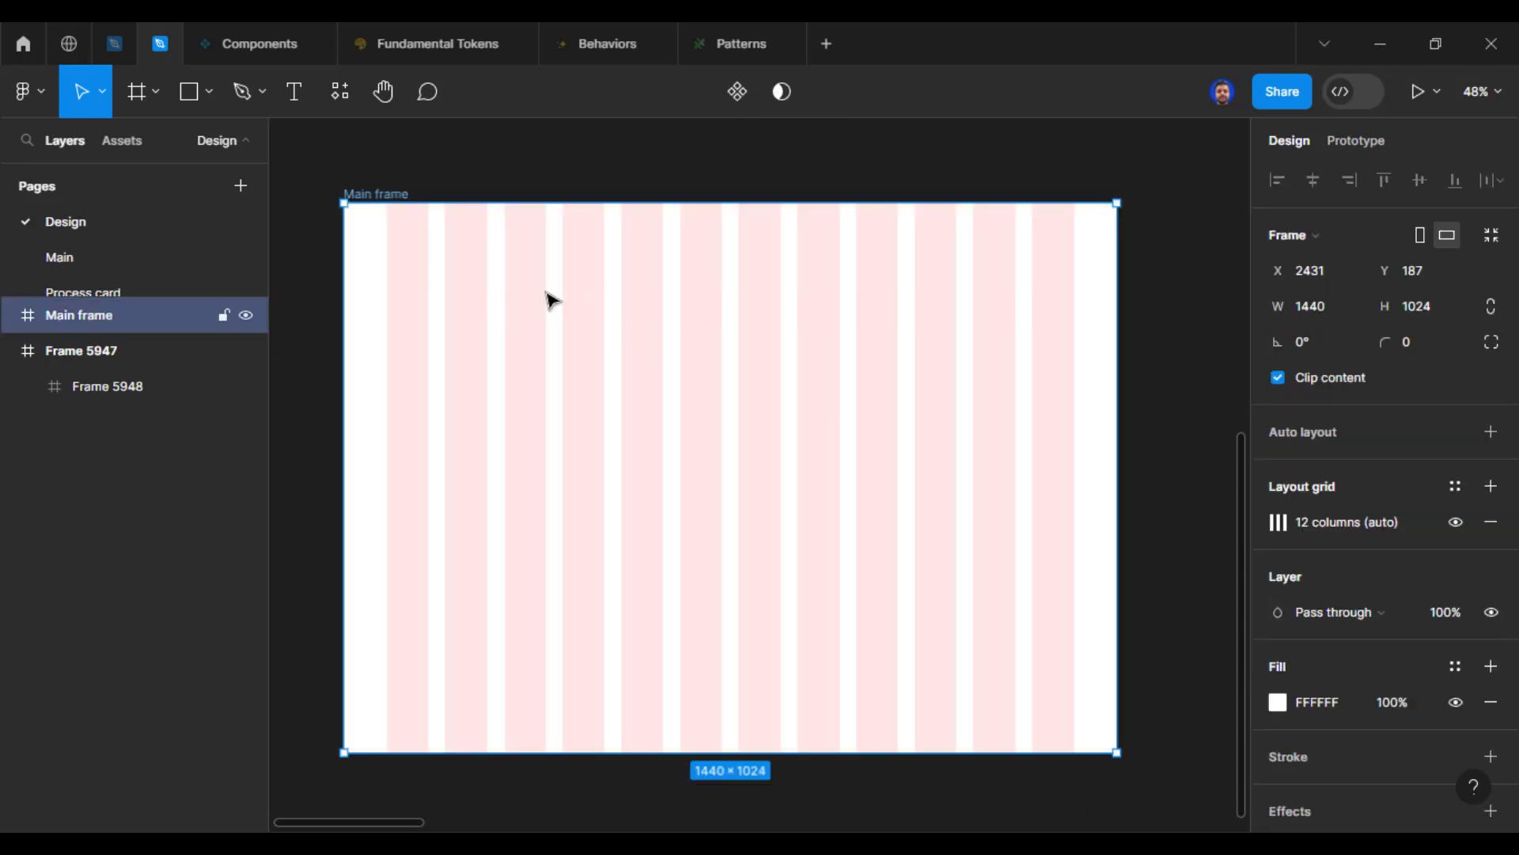
key("t")
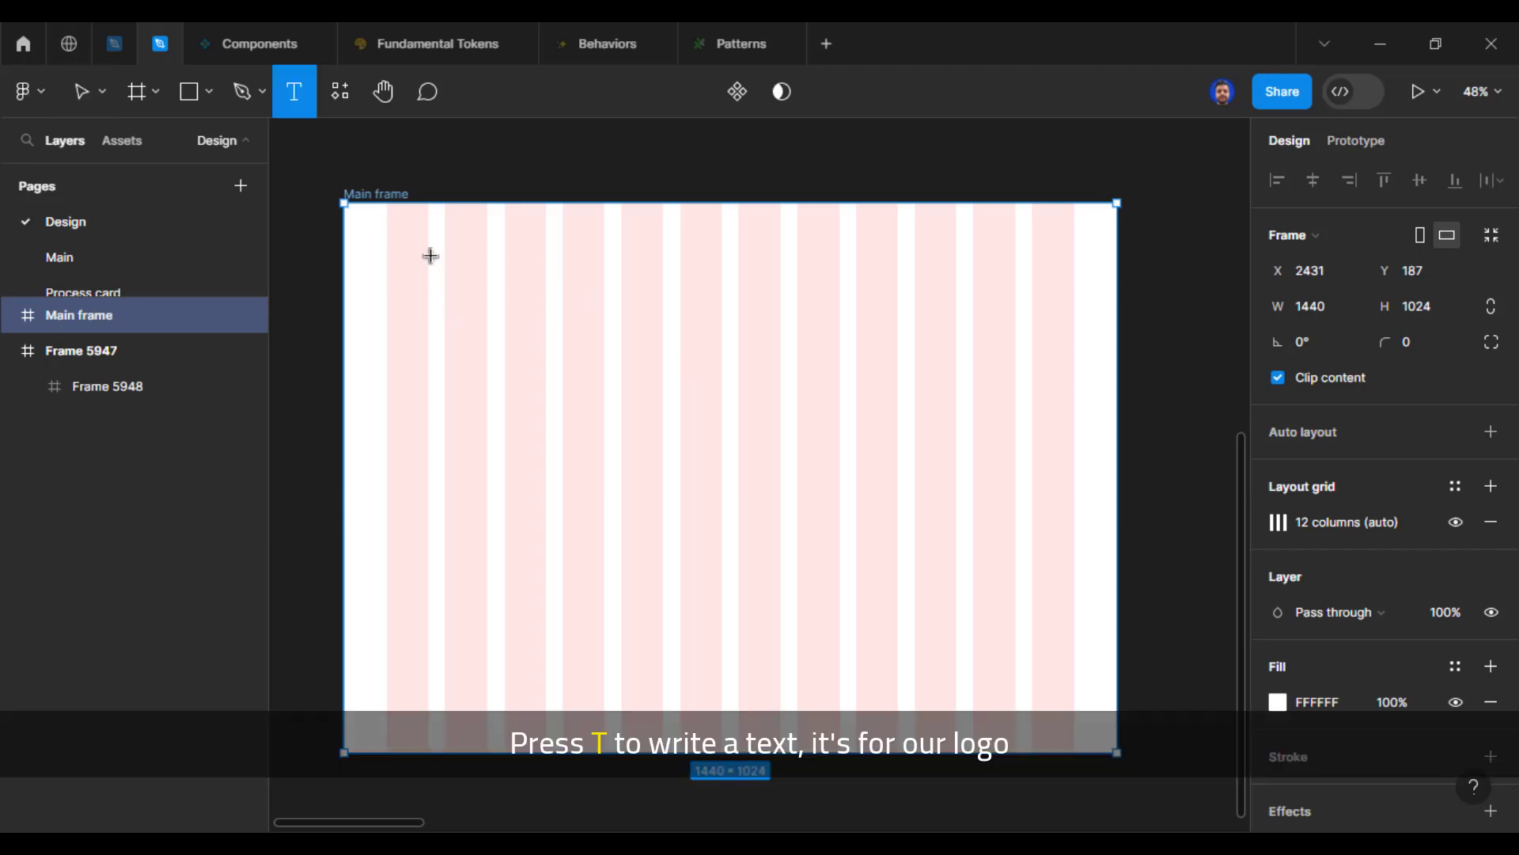
left_click(430, 256)
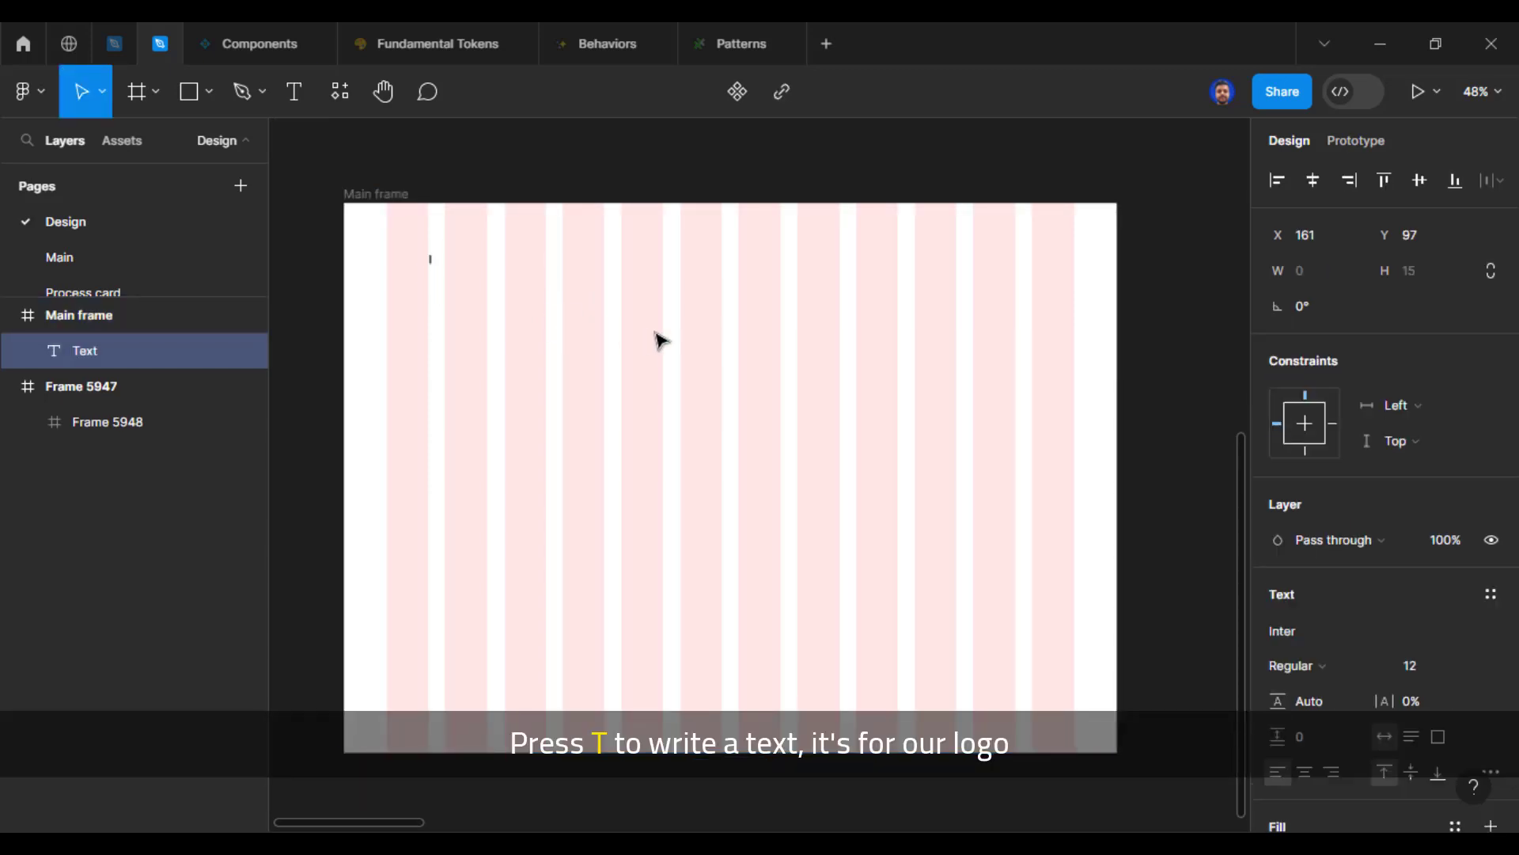
type("Logo")
key("Escape")
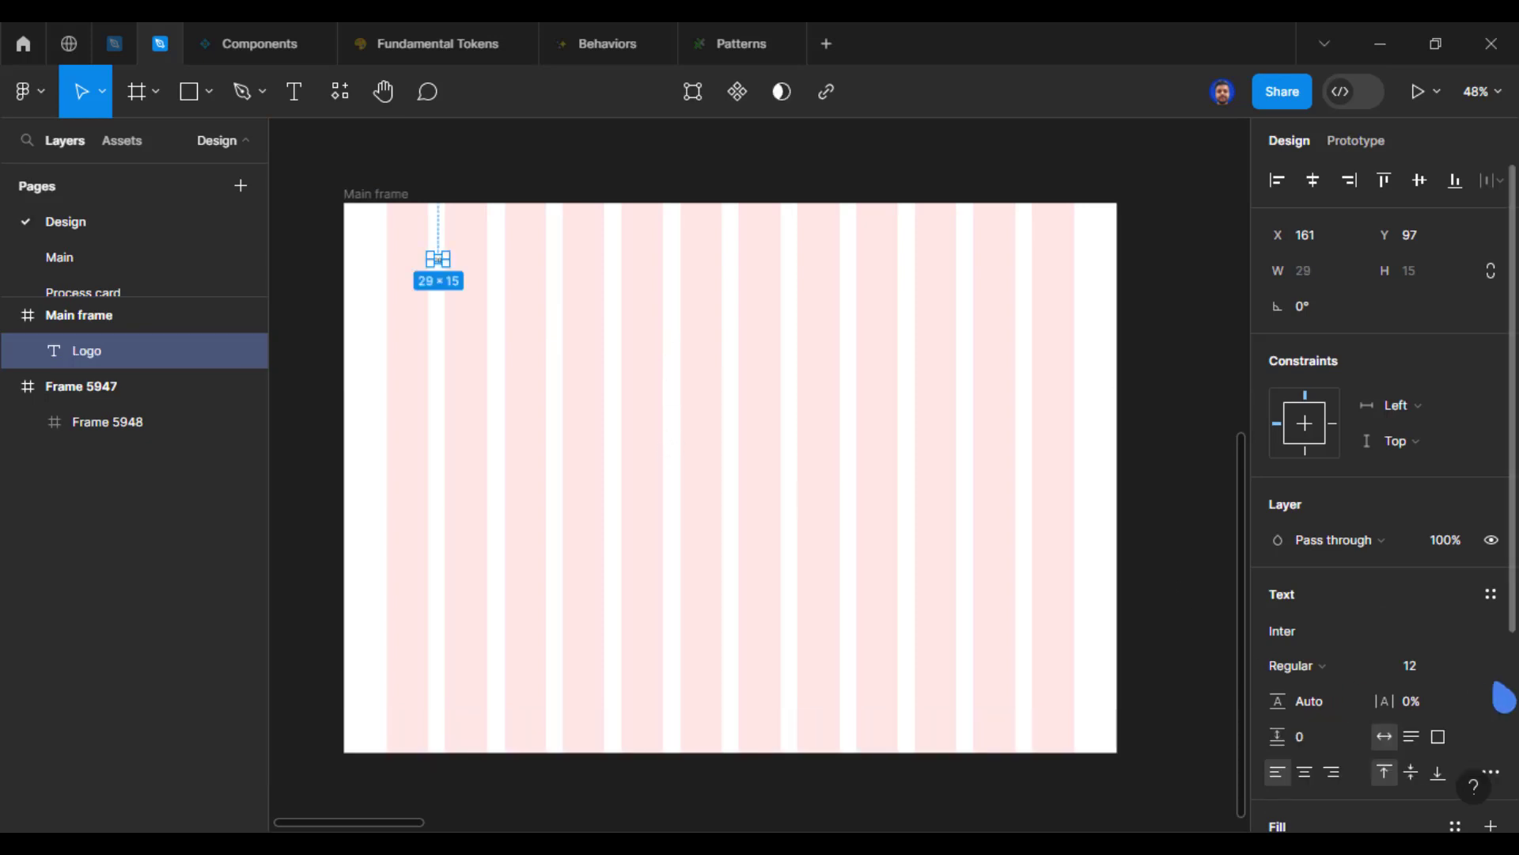
Step: Set the font size of the Logo text to 40
left_click(1422, 682)
type("40")
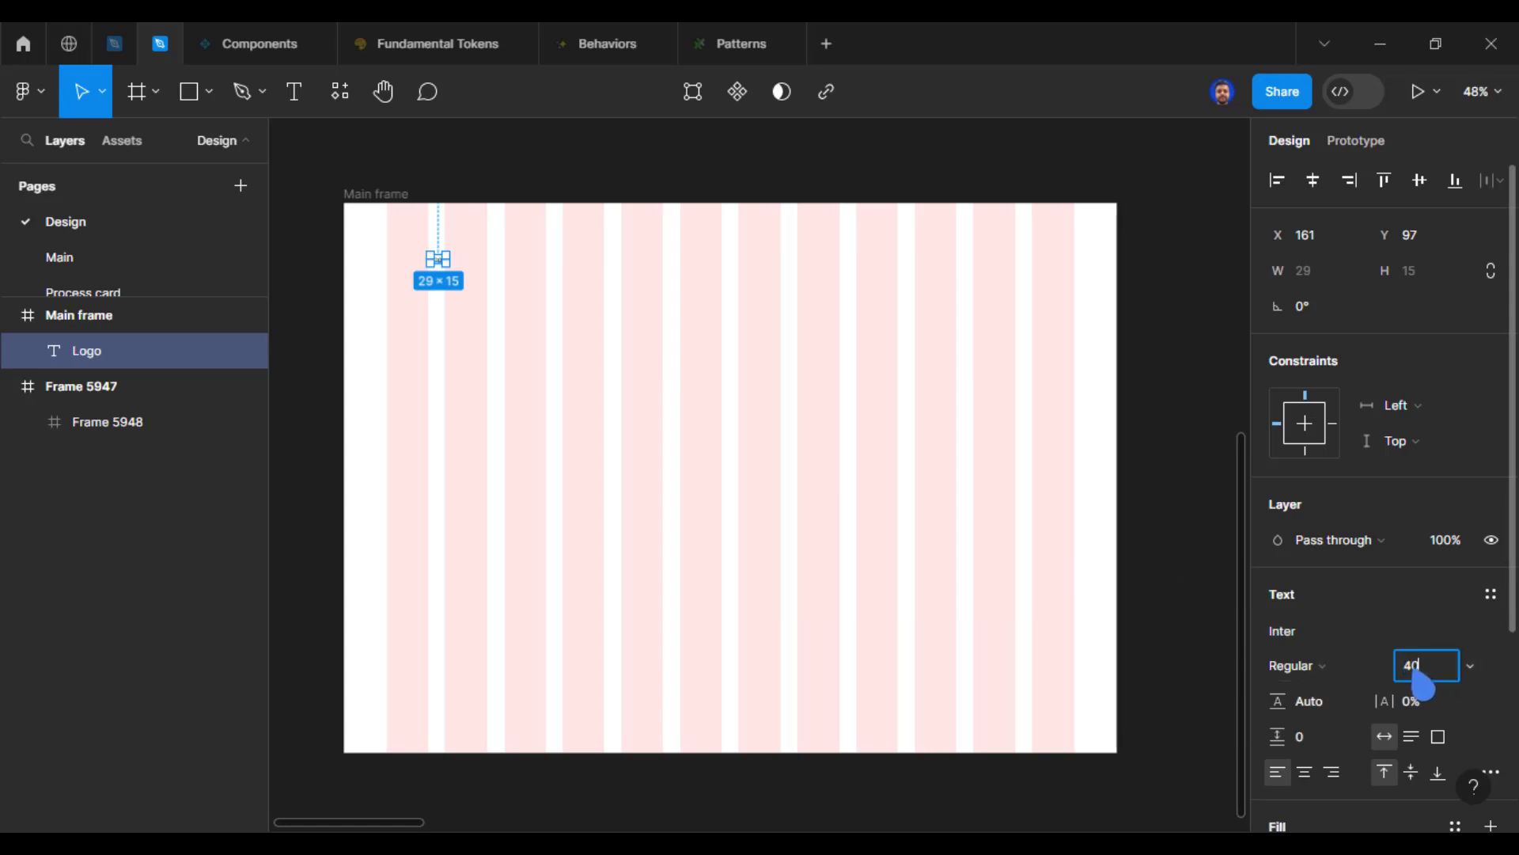
key("Return")
Step: Move the Logo text to the left edge of the first column at X 80, with a top margin of 32
left_click_drag(456, 269, 406, 234)
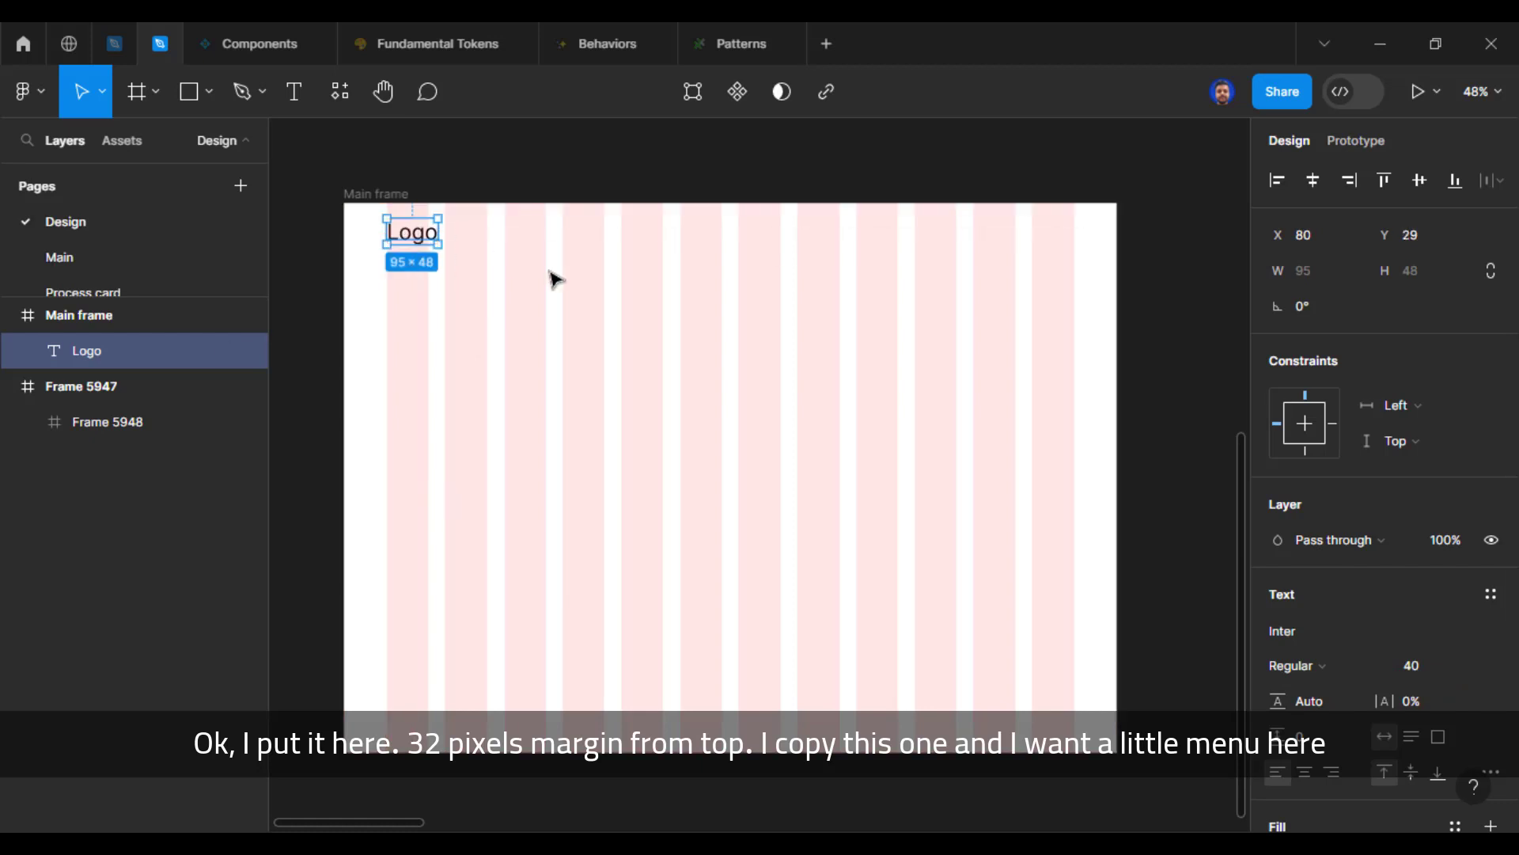
key("Down")
key("Down")
key("Down")
key("alt")
key("alt")
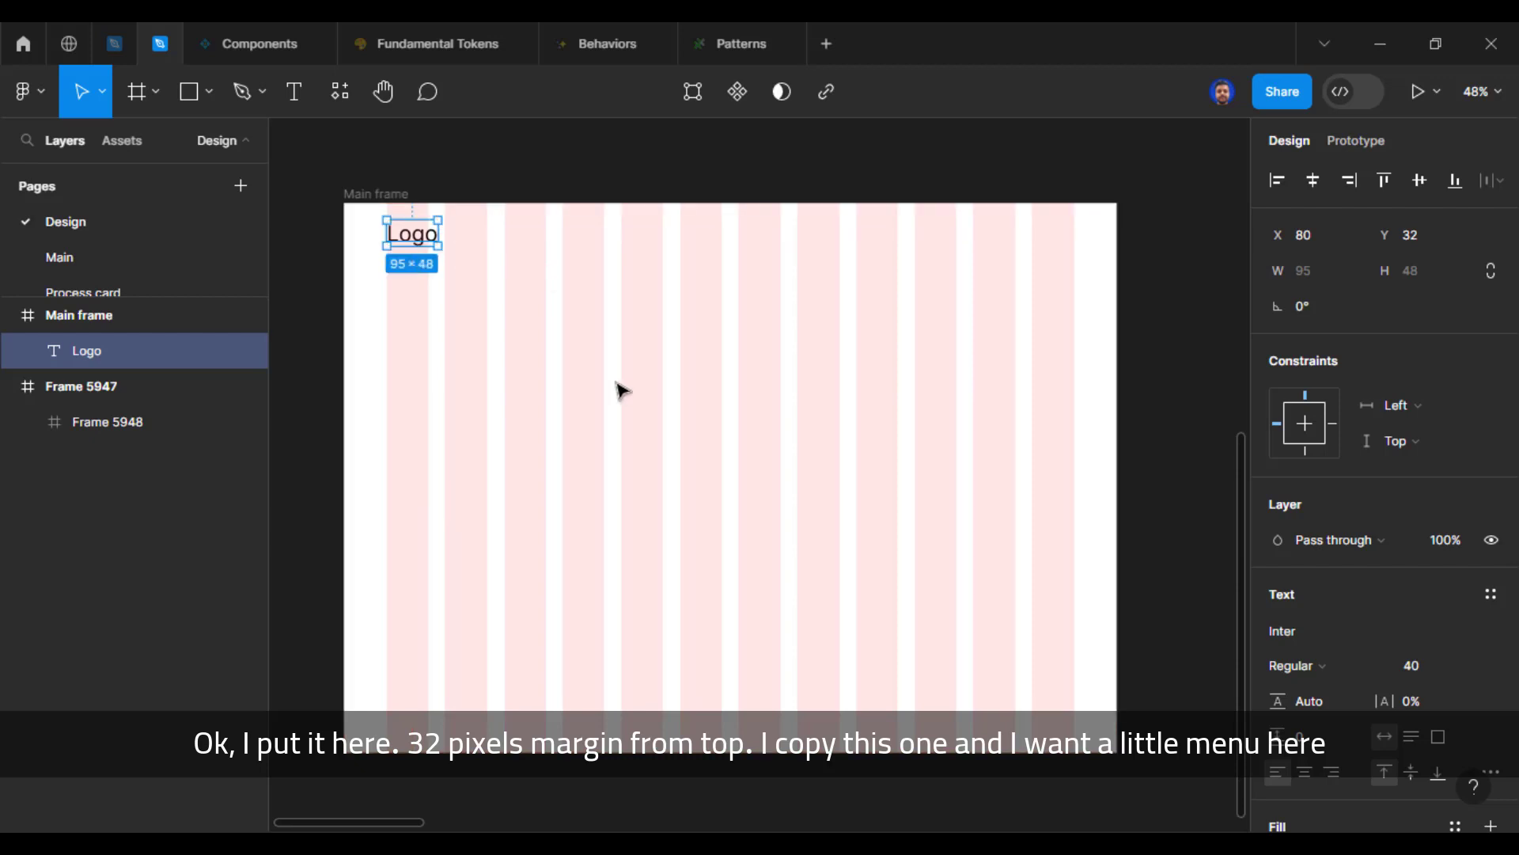
Step: Duplicate the Logo text across the header to about X 888 at the same height and change the copy's text to "Home"
left_click_drag(411, 230, 848, 239)
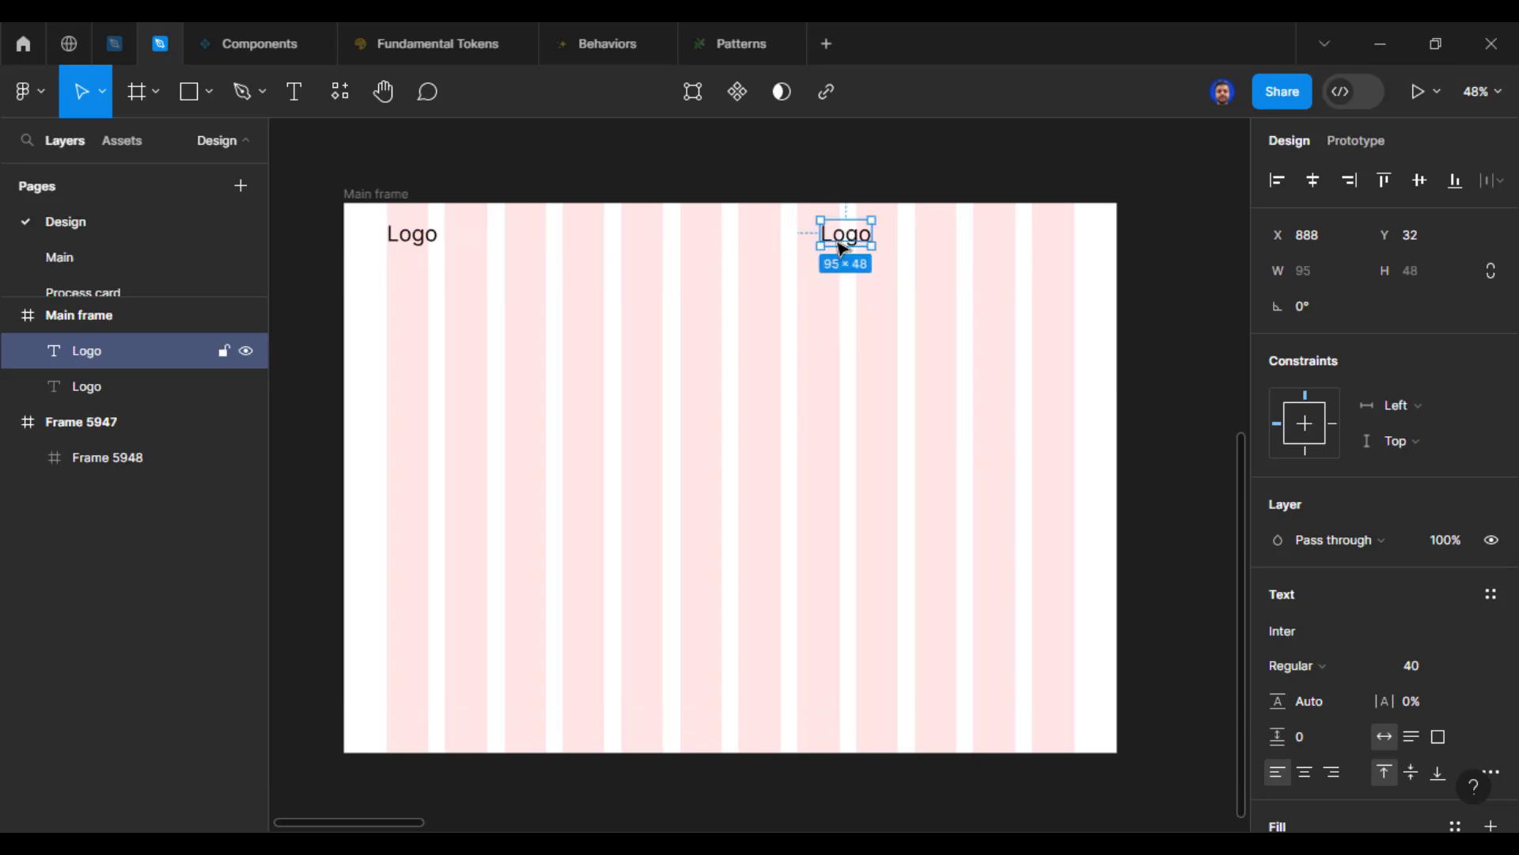
double_click(844, 243)
type("Home")
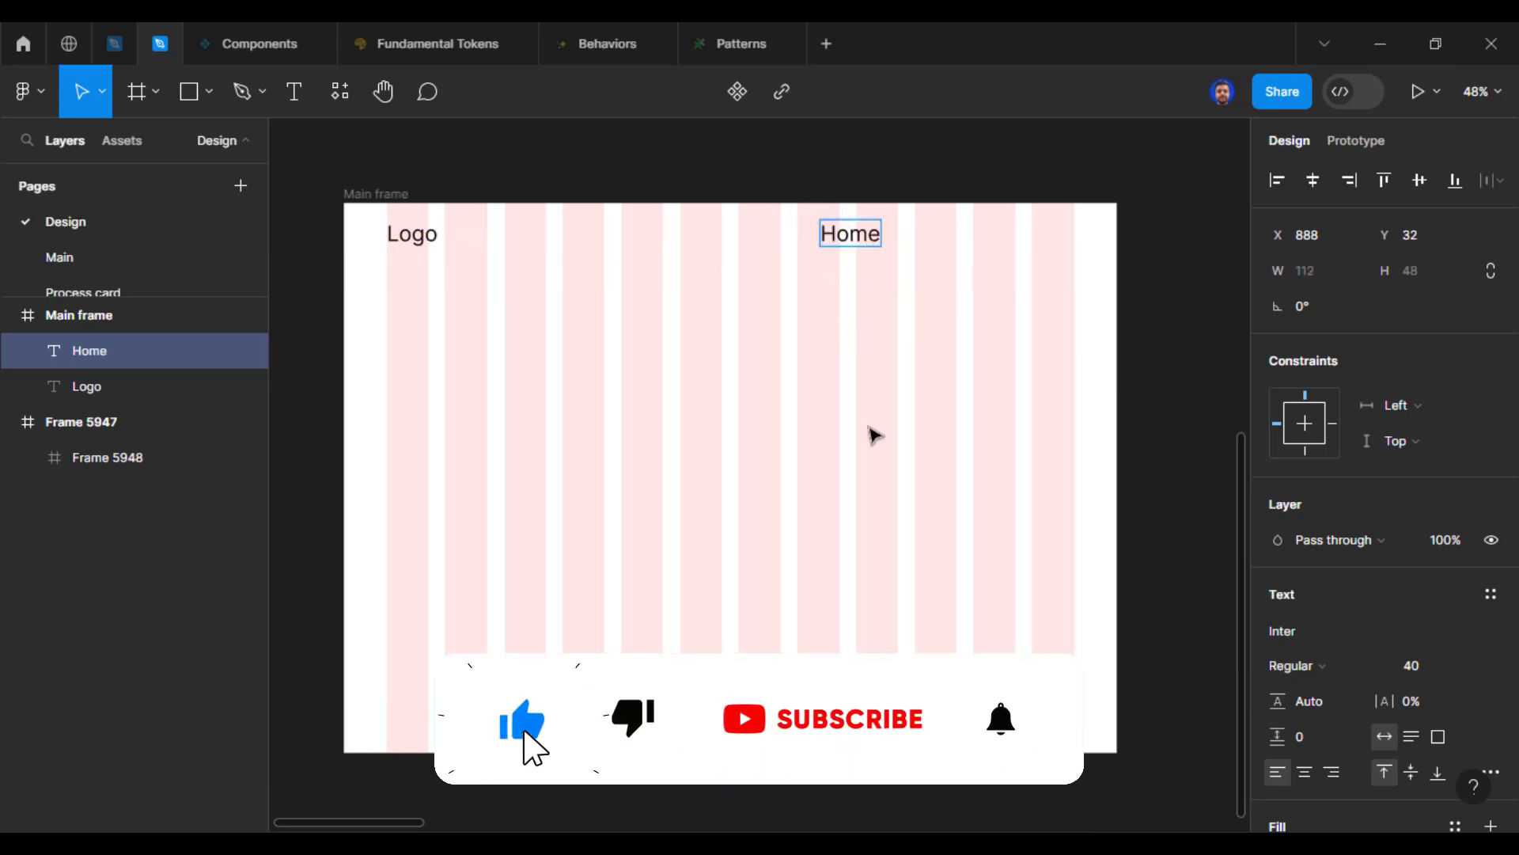
key("Escape")
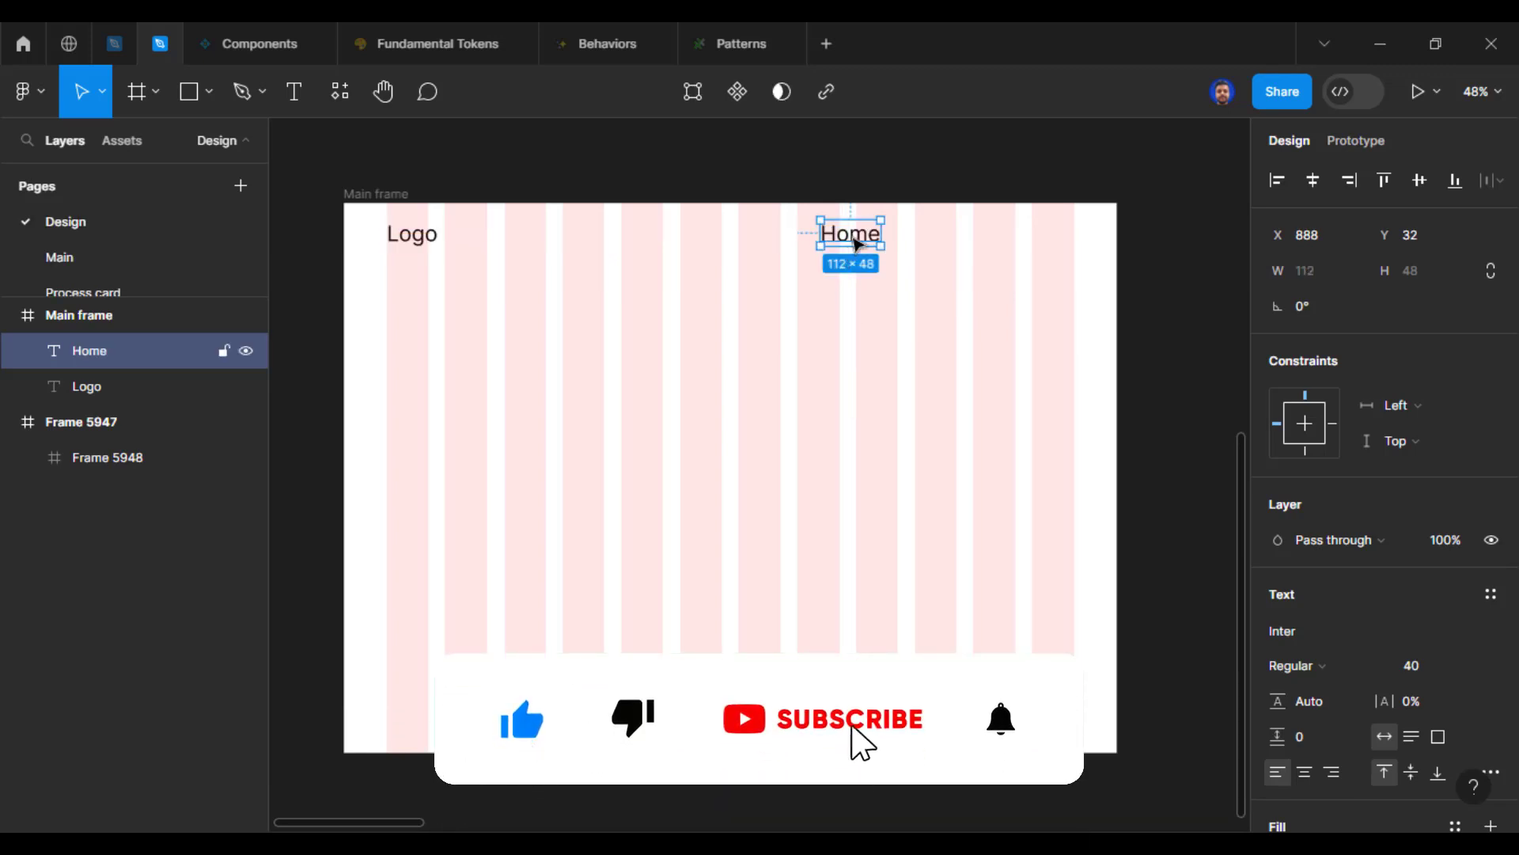
Step: Duplicate the Home text to its right at about X 1043 and change the copy's text to "About us"
left_click_drag(906, 243, 947, 239)
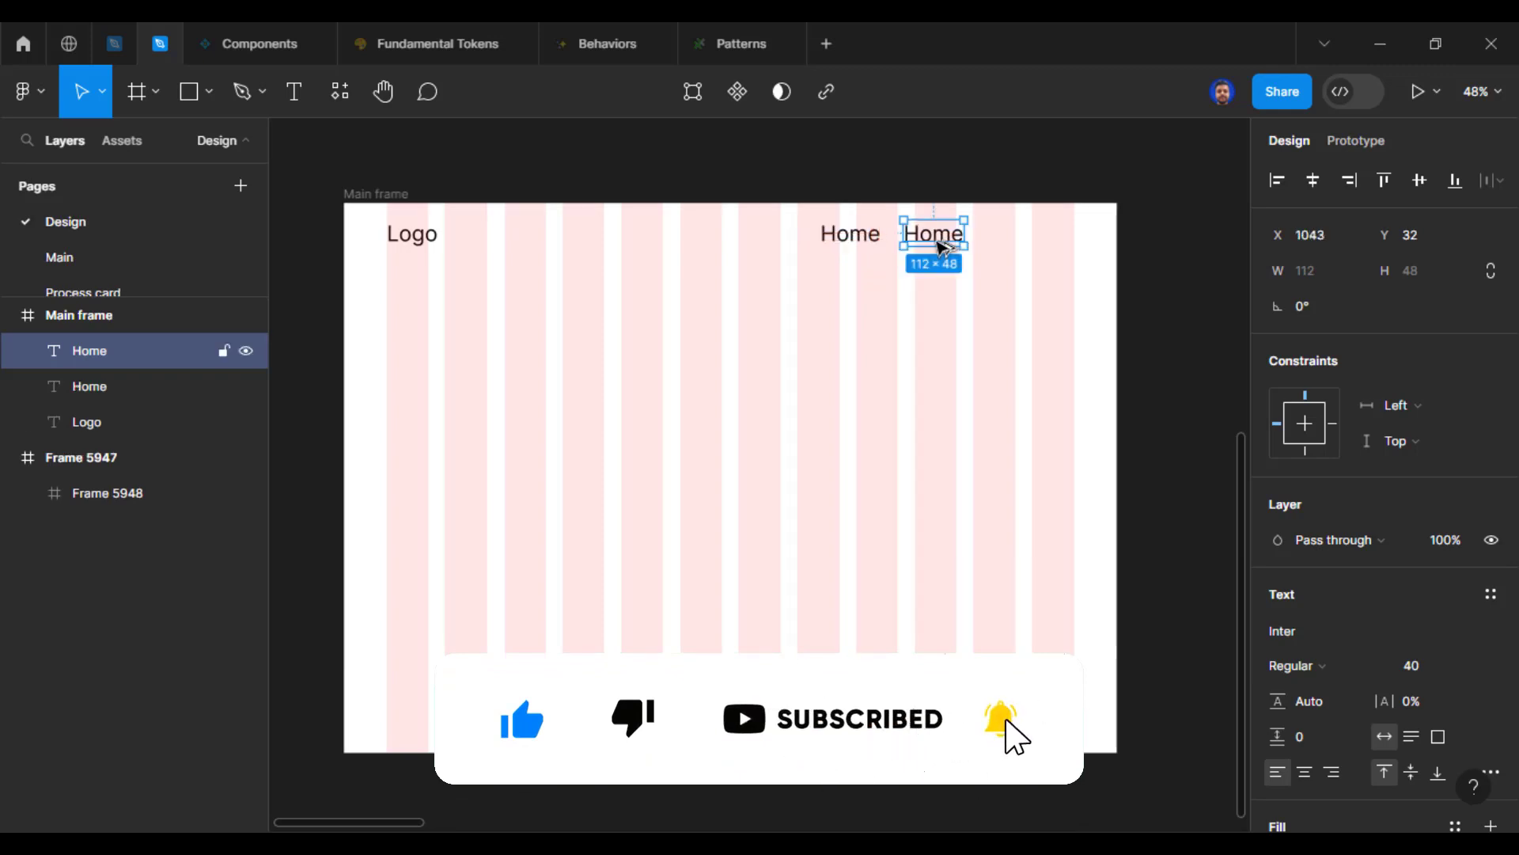
type("A")
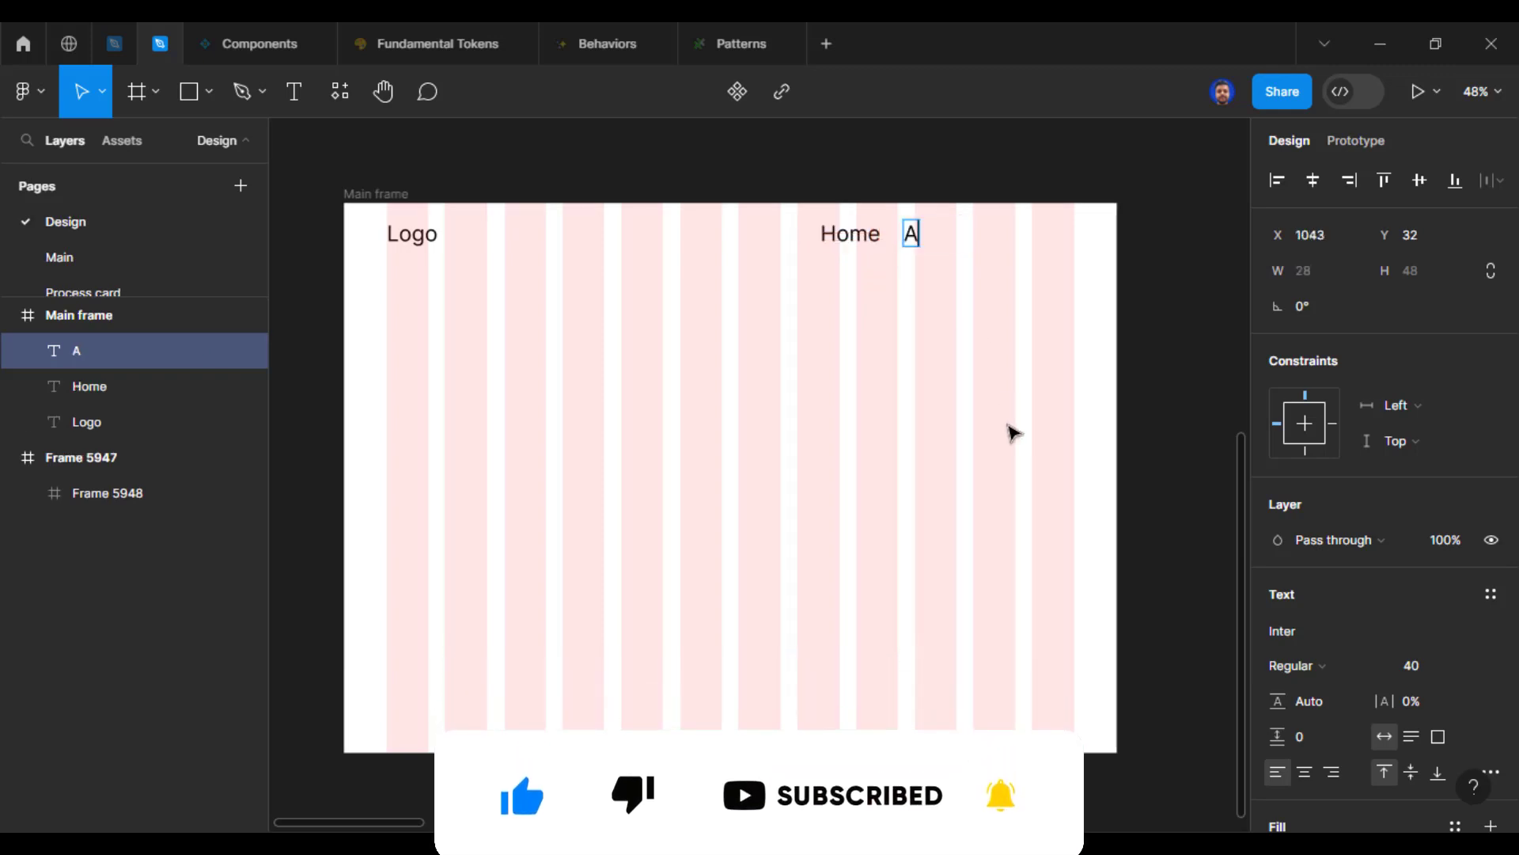
type("bout us")
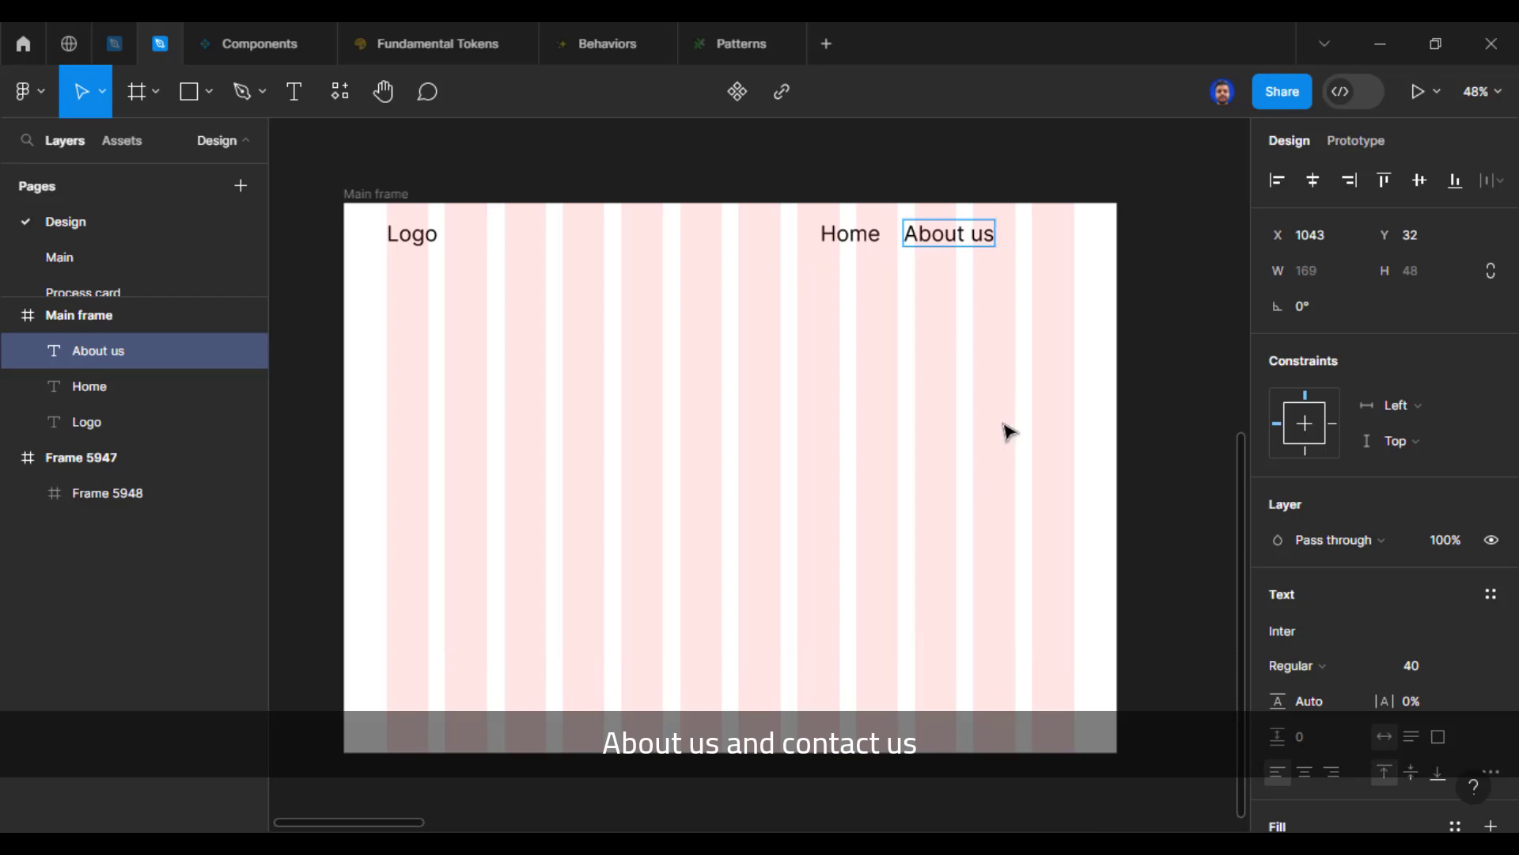
key("Escape")
Step: Duplicate the About us text to its right at about X 1234 and change the copy's text to "Contact us"
left_click_drag(942, 233, 1042, 245)
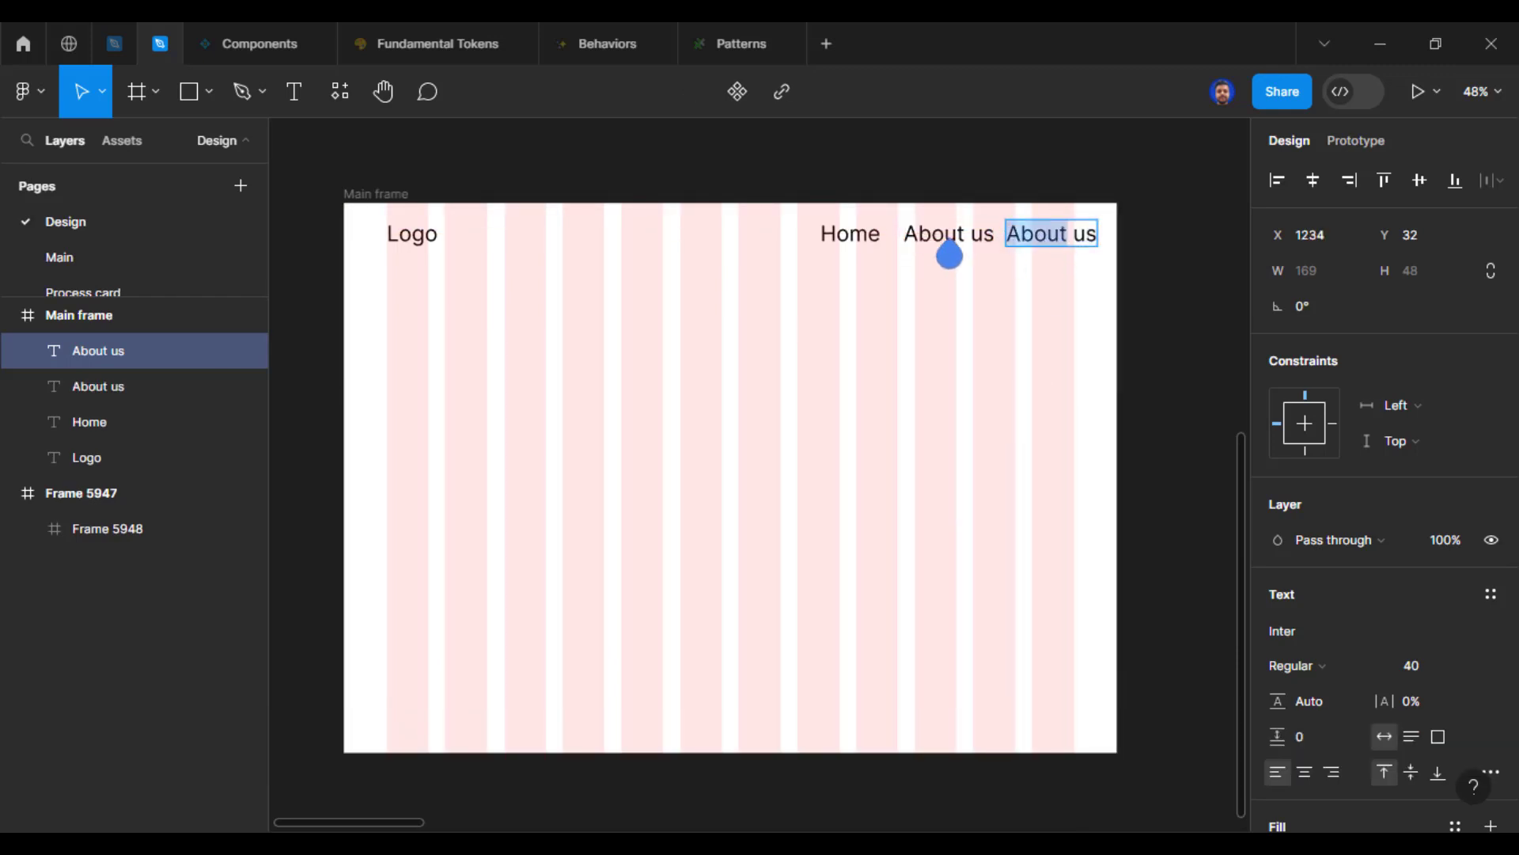
type("Contact")
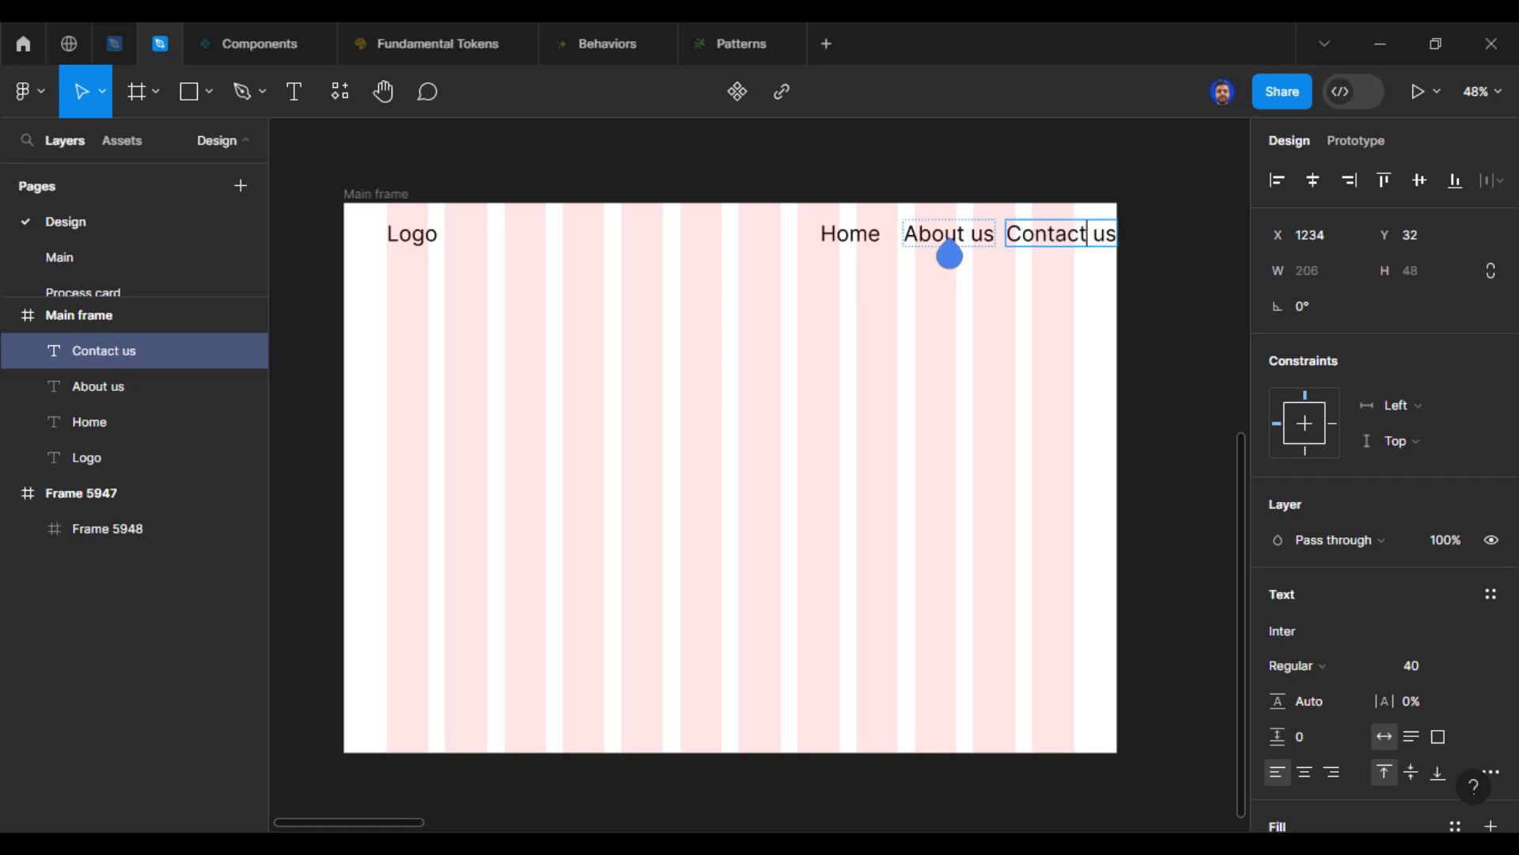
key("Escape")
Step: Set the font size of the Home, About us and Contact us texts together to 32
left_click_drag(776, 305, 1119, 223)
scroll(1392, 645, "down", 3)
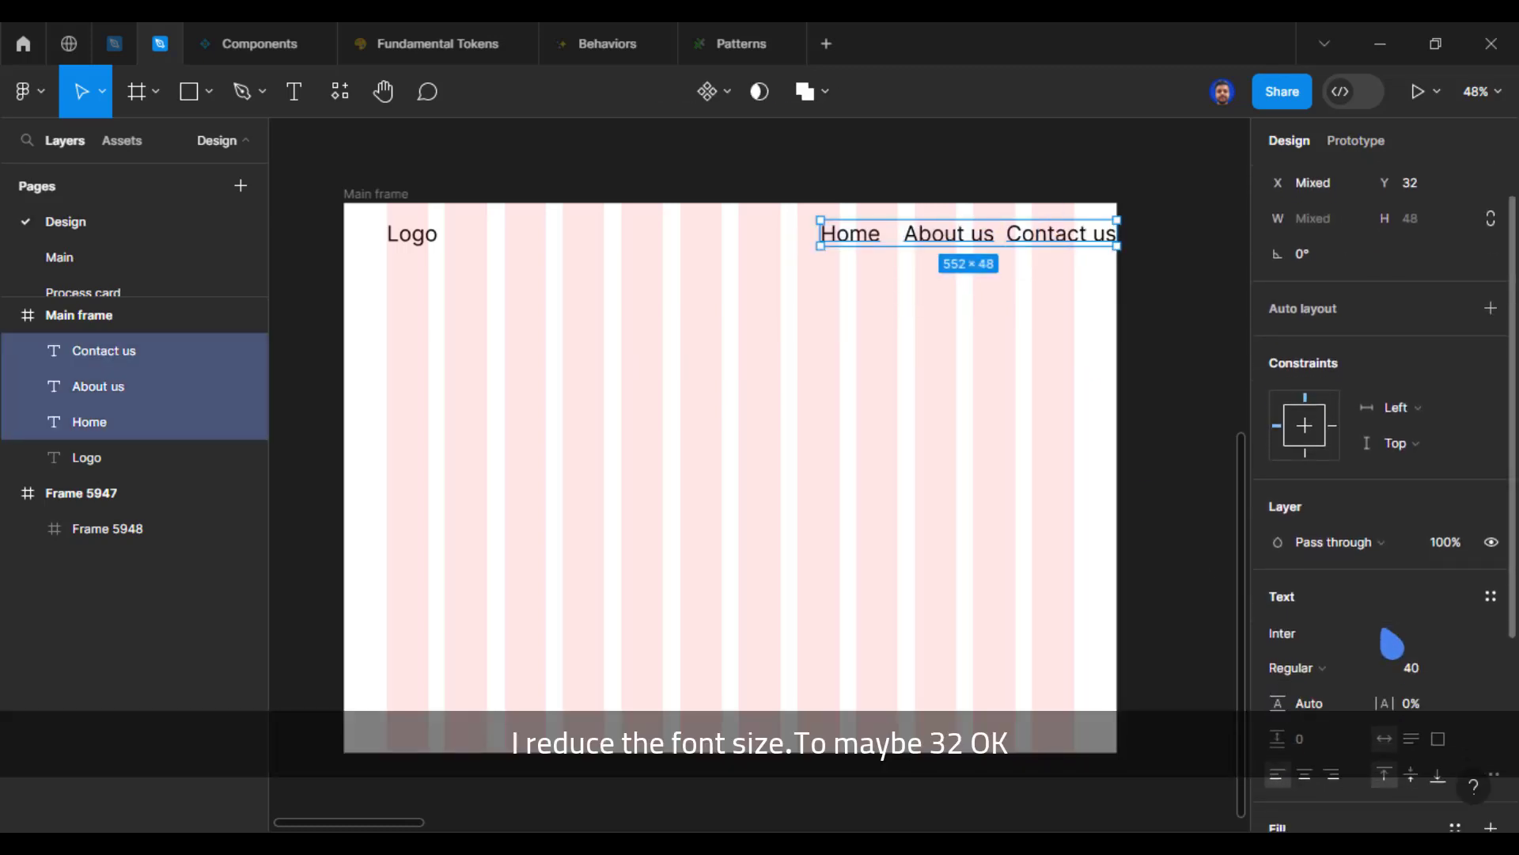
left_click(1416, 491)
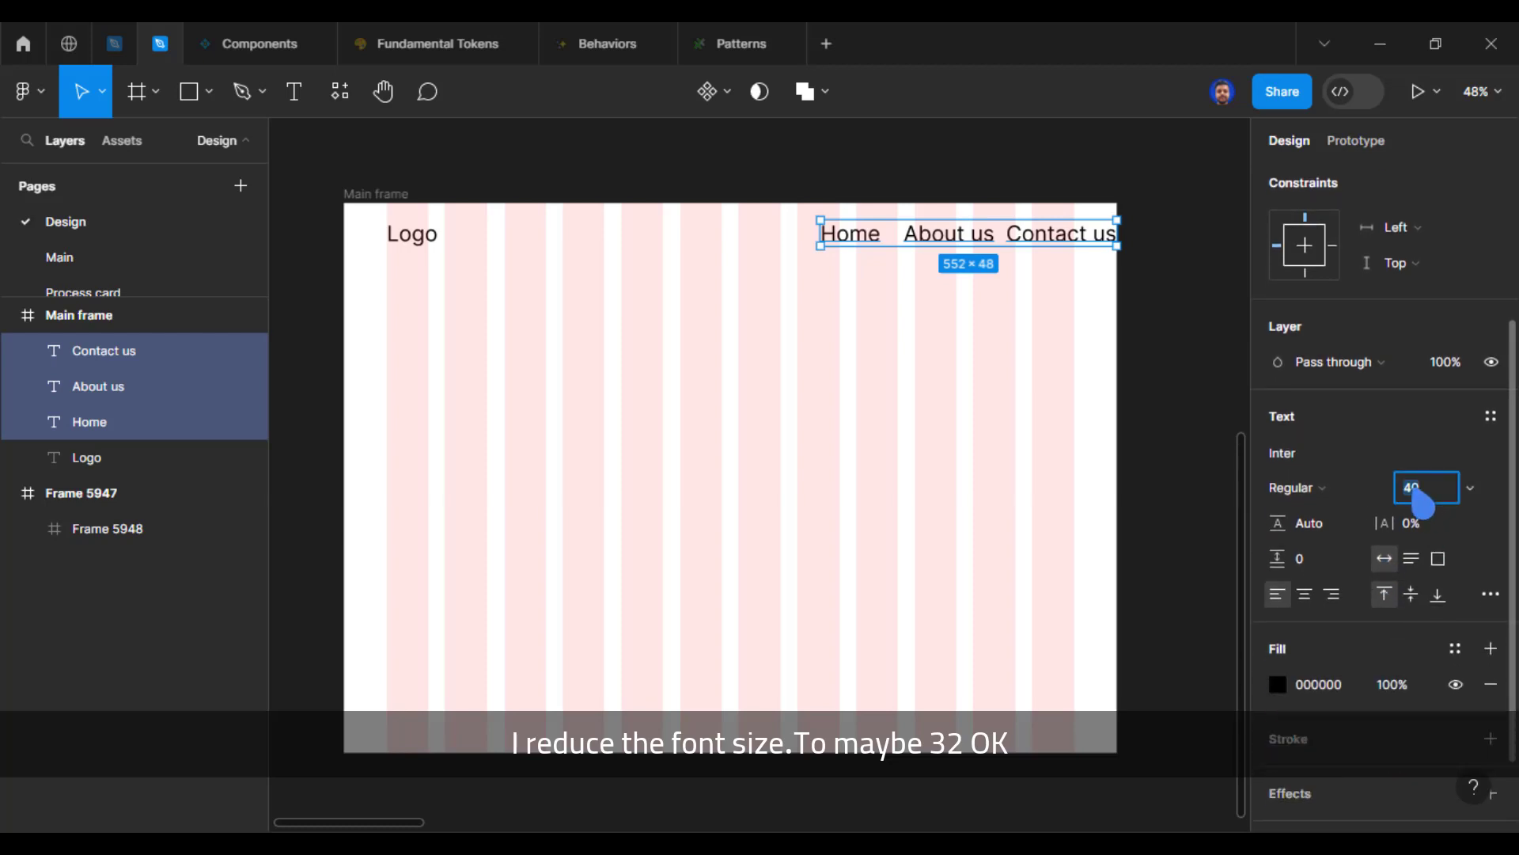
type("32")
key("Return")
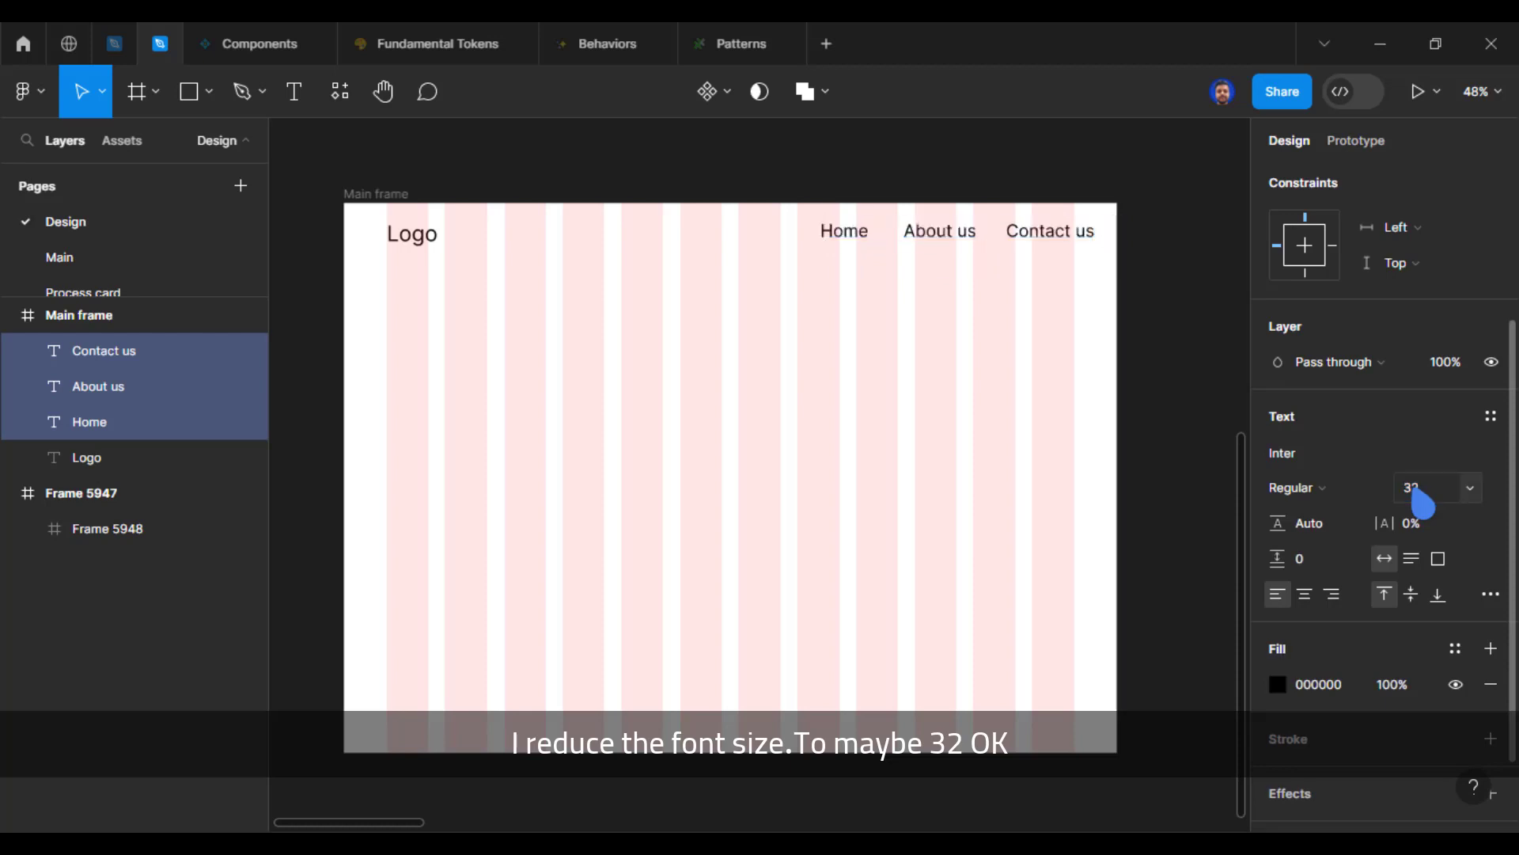
Step: Shift the three menu texts inside the right grid margin and distribute them horizontally with a spacing of 40
scroll(964, 402, "up", 1)
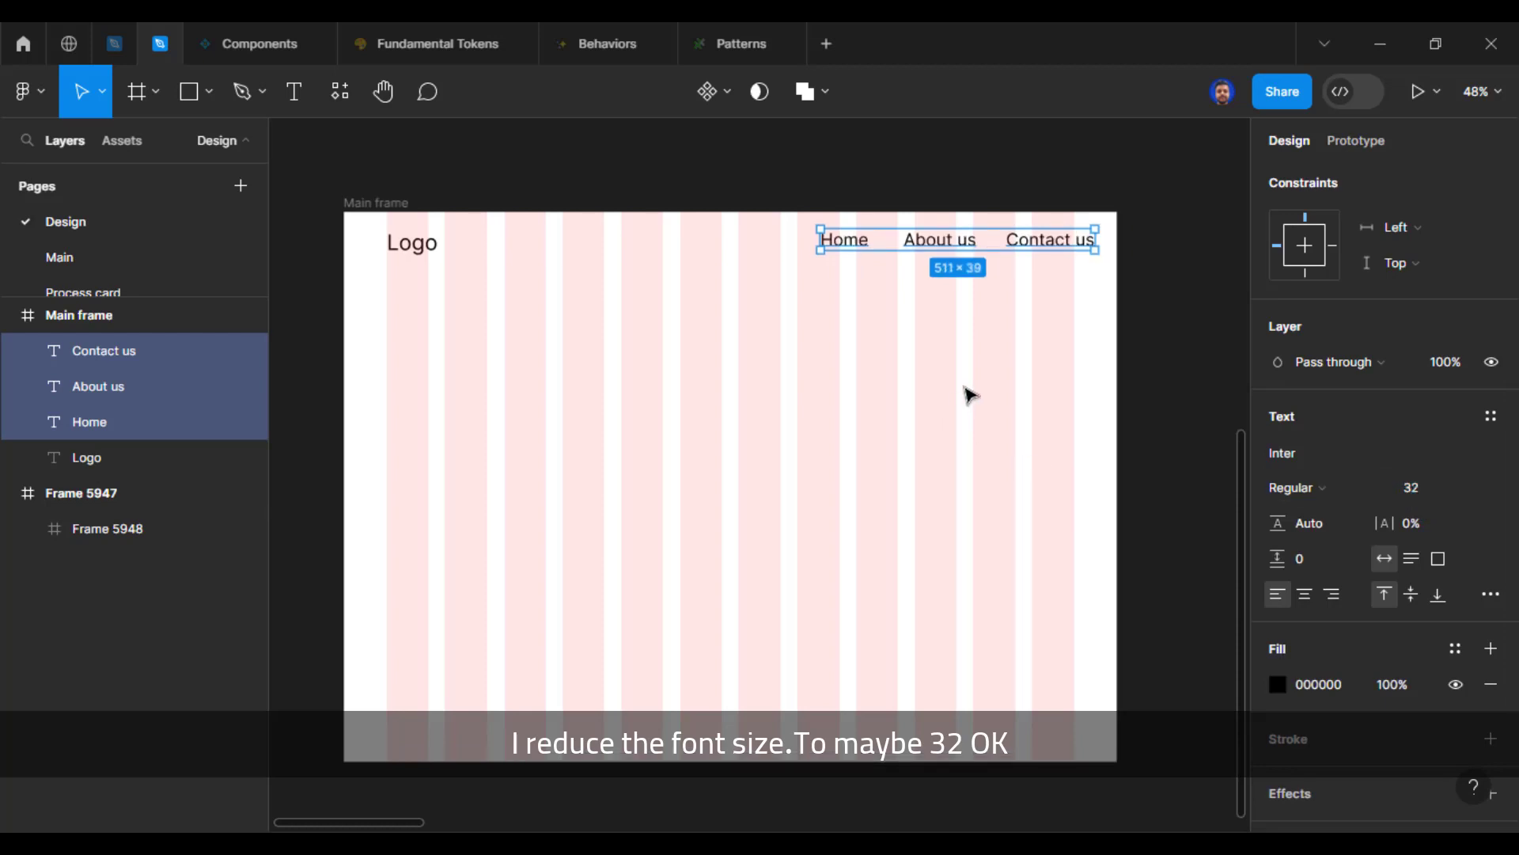
mouse_move(943, 255)
left_mouse_down()
mouse_move(932, 269)
mouse_move(914, 258)
left_mouse_up()
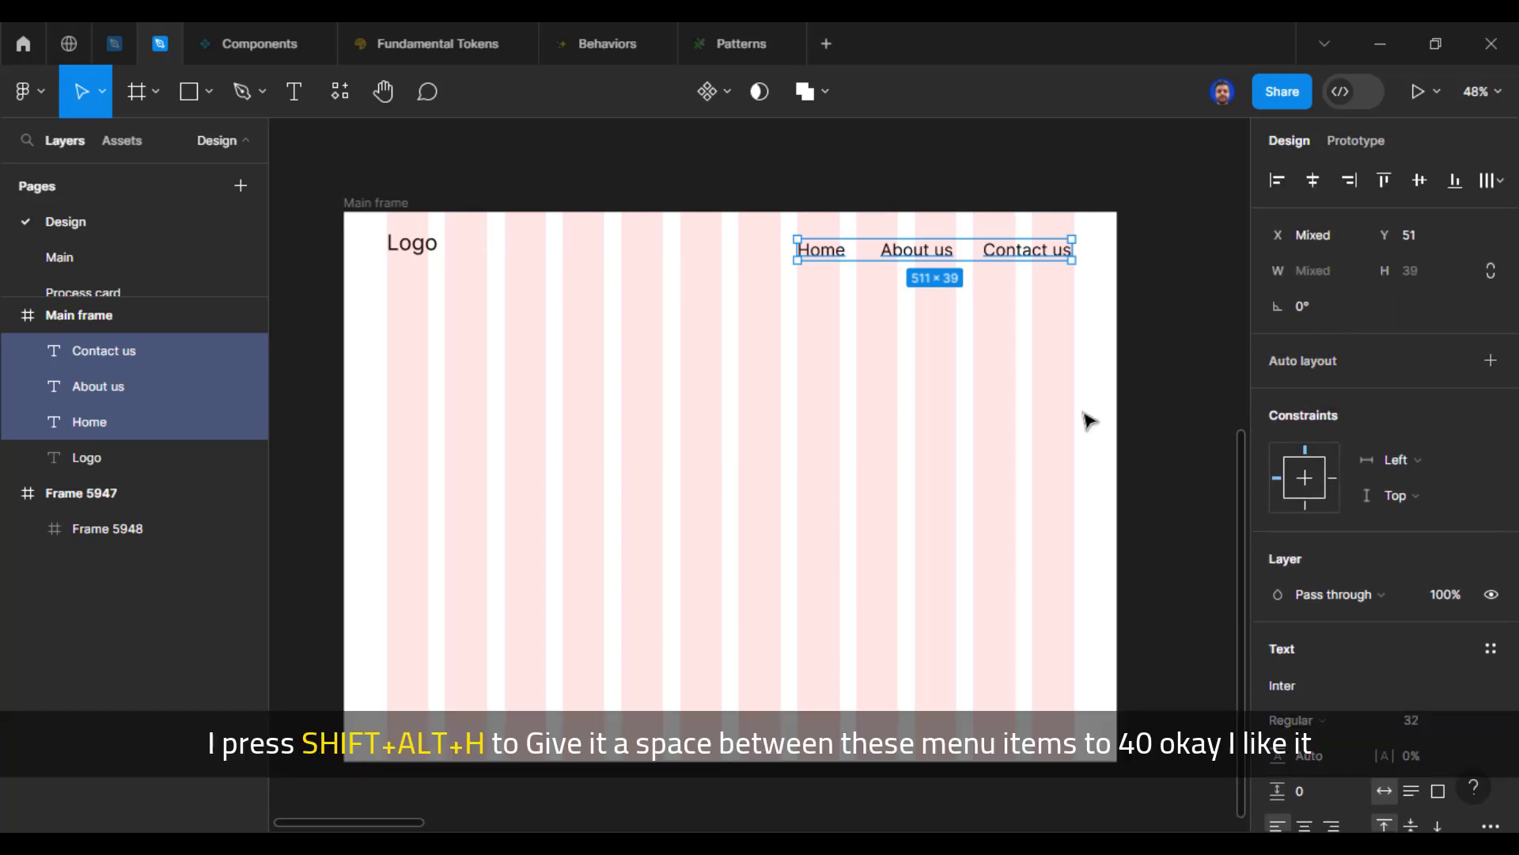
key("alt")
key("shift+alt+h")
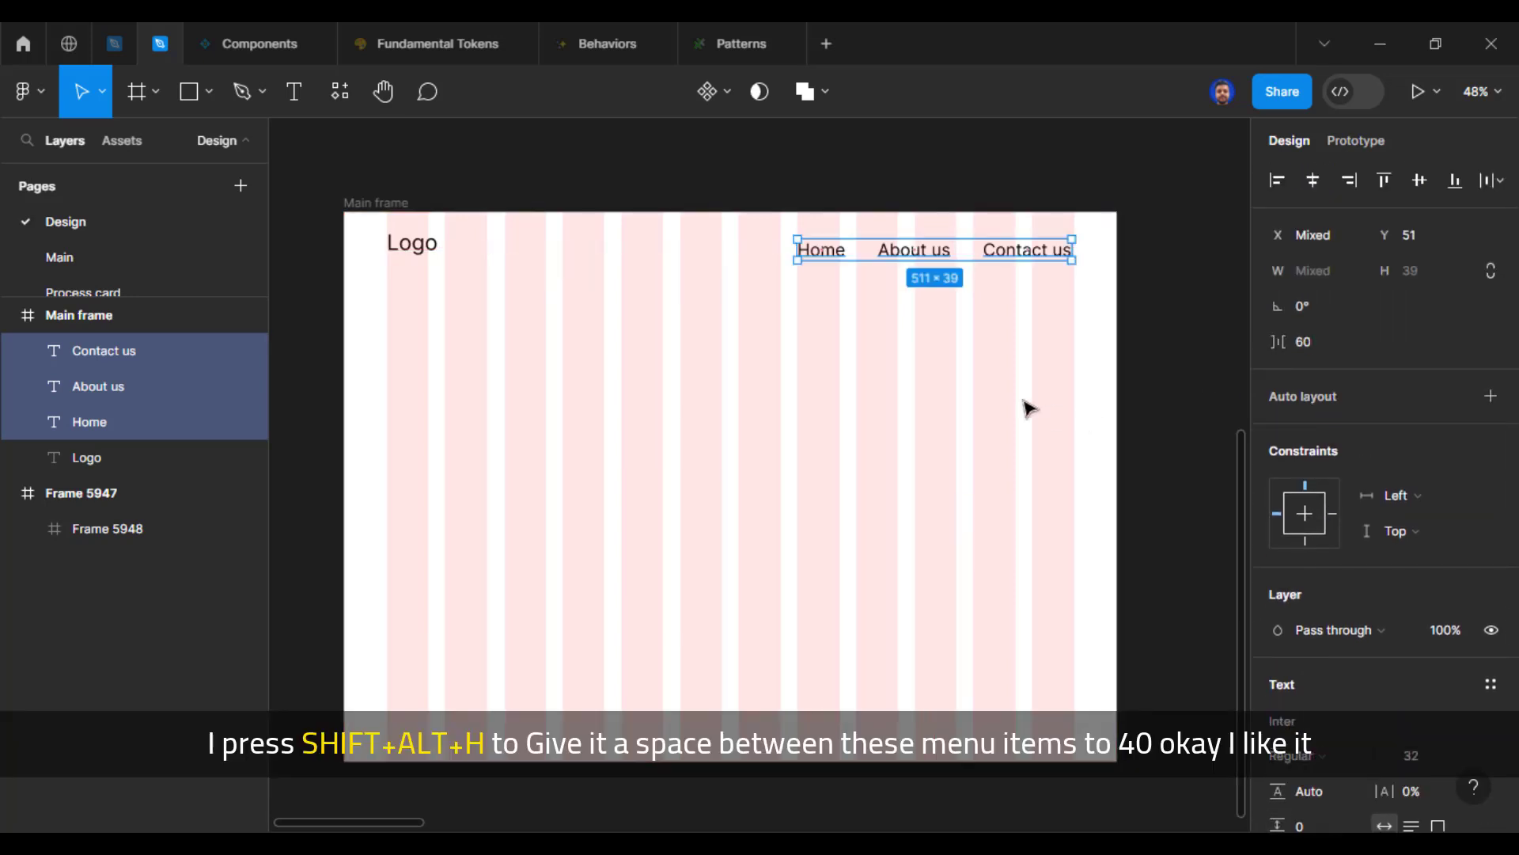
left_click(1313, 352)
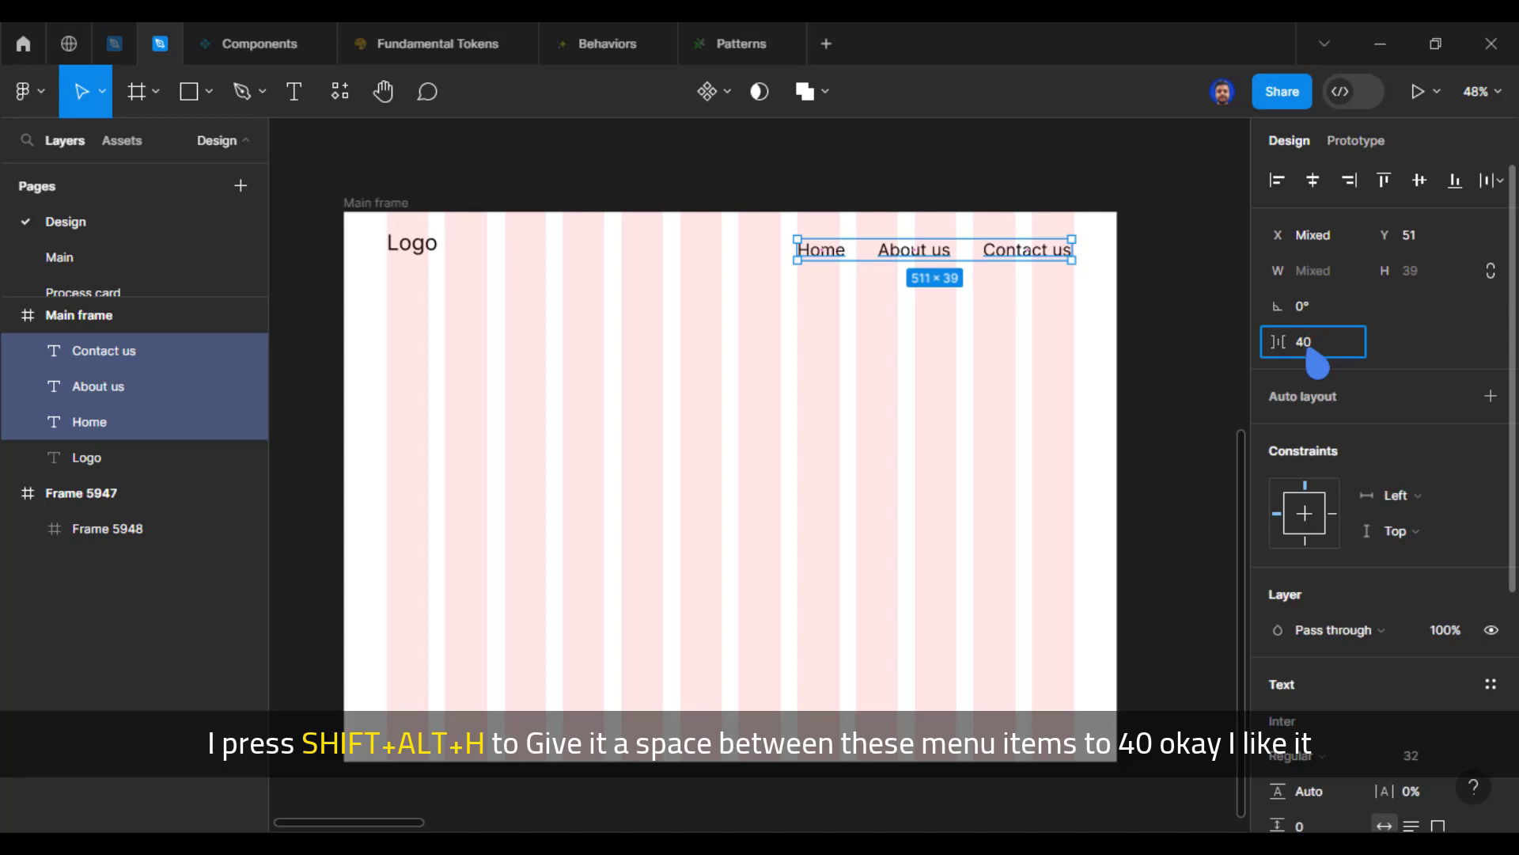
key("Return")
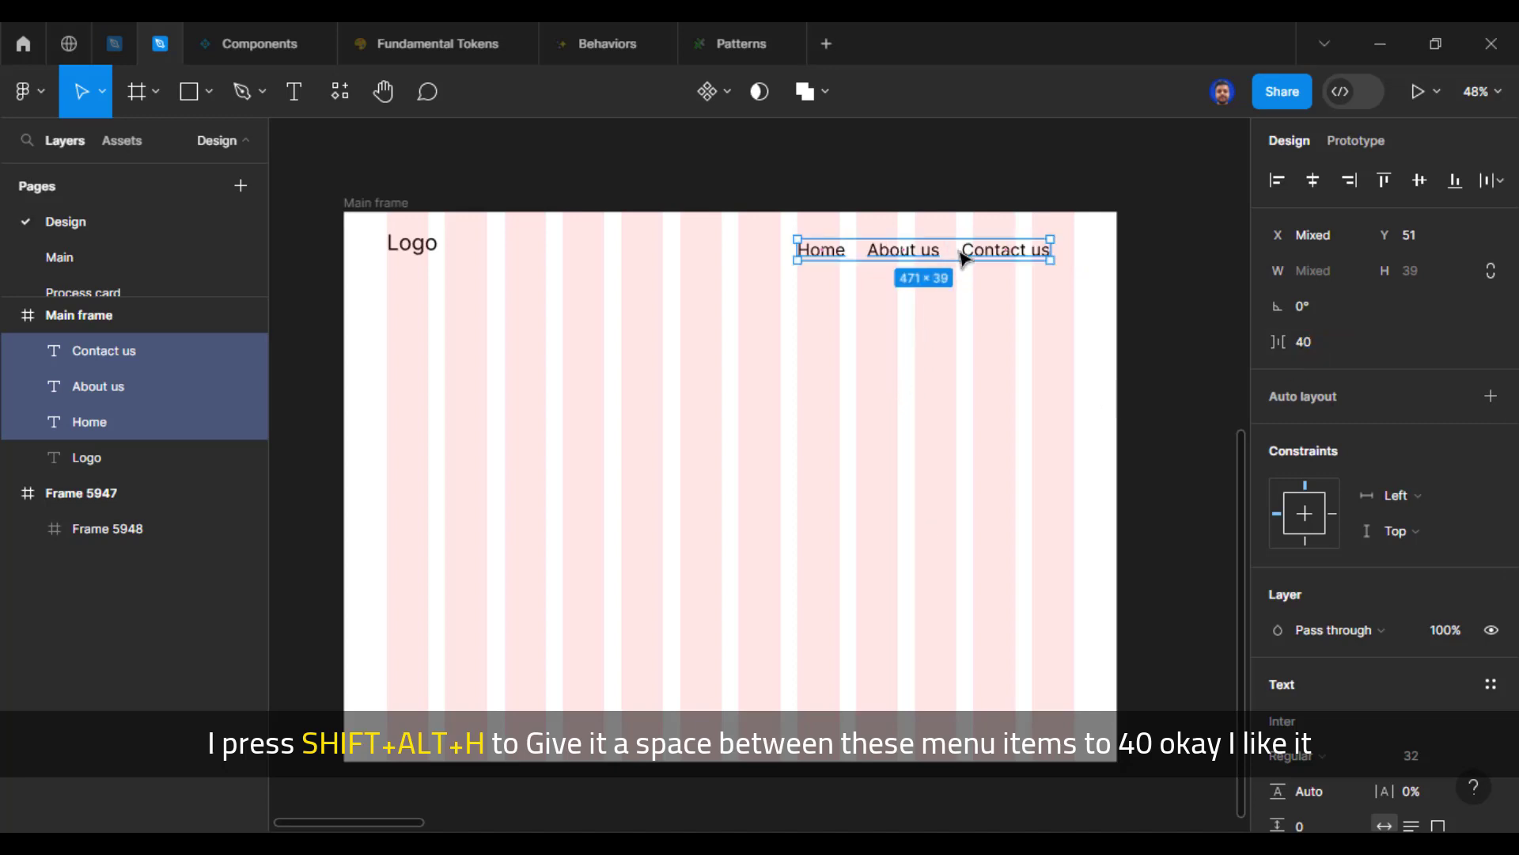
Step: Align the three menu texts with the last column's right edge at Y 32 and deselect them
left_click_drag(963, 257, 980, 252)
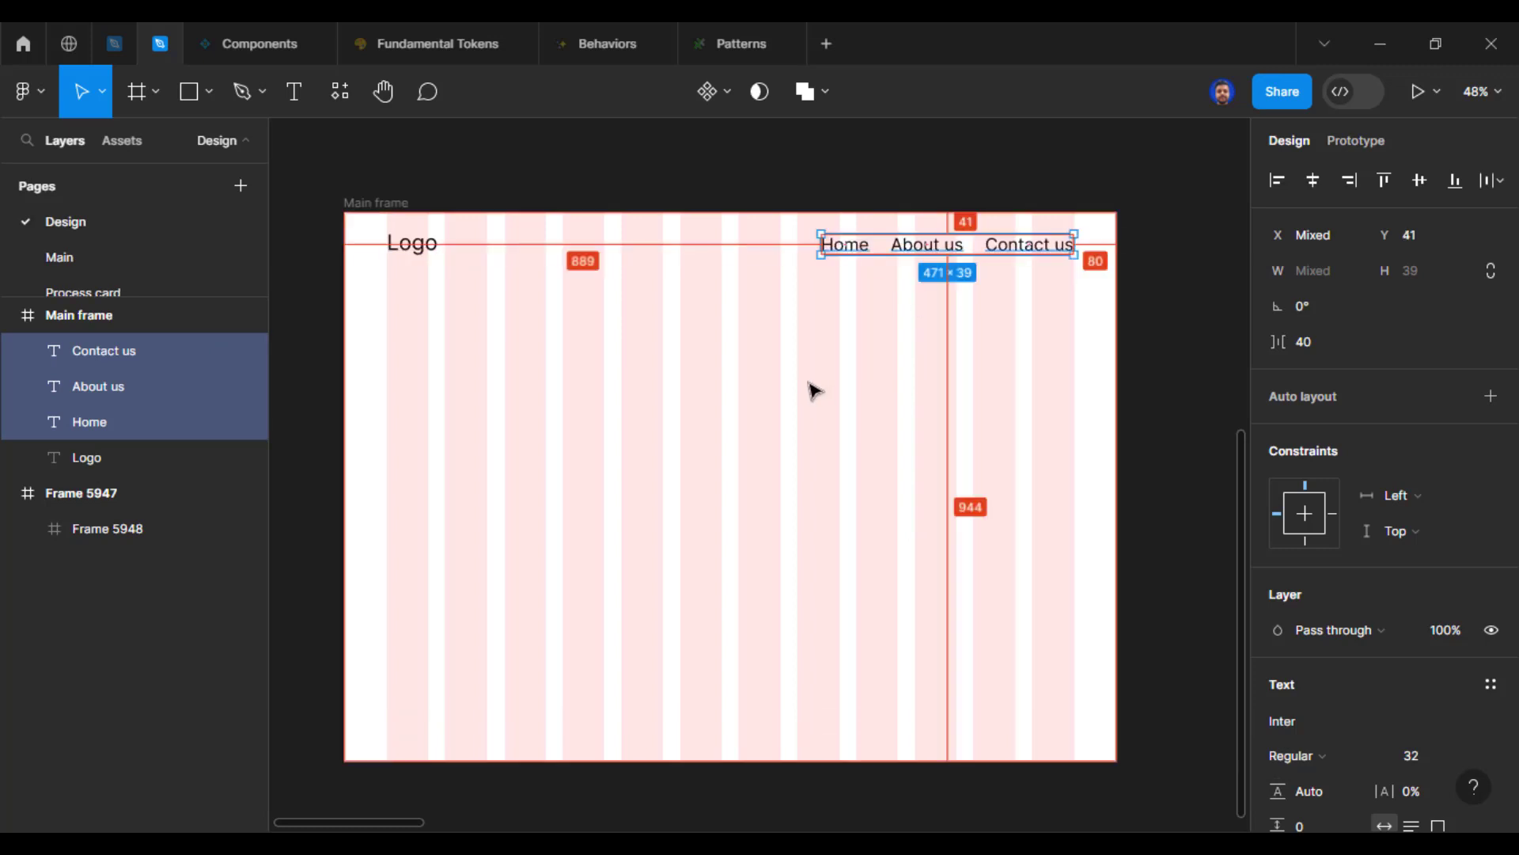
key("Up")
key("Up")
key("Up")
key("Up")
key("Up")
key("Up")
key("Up")
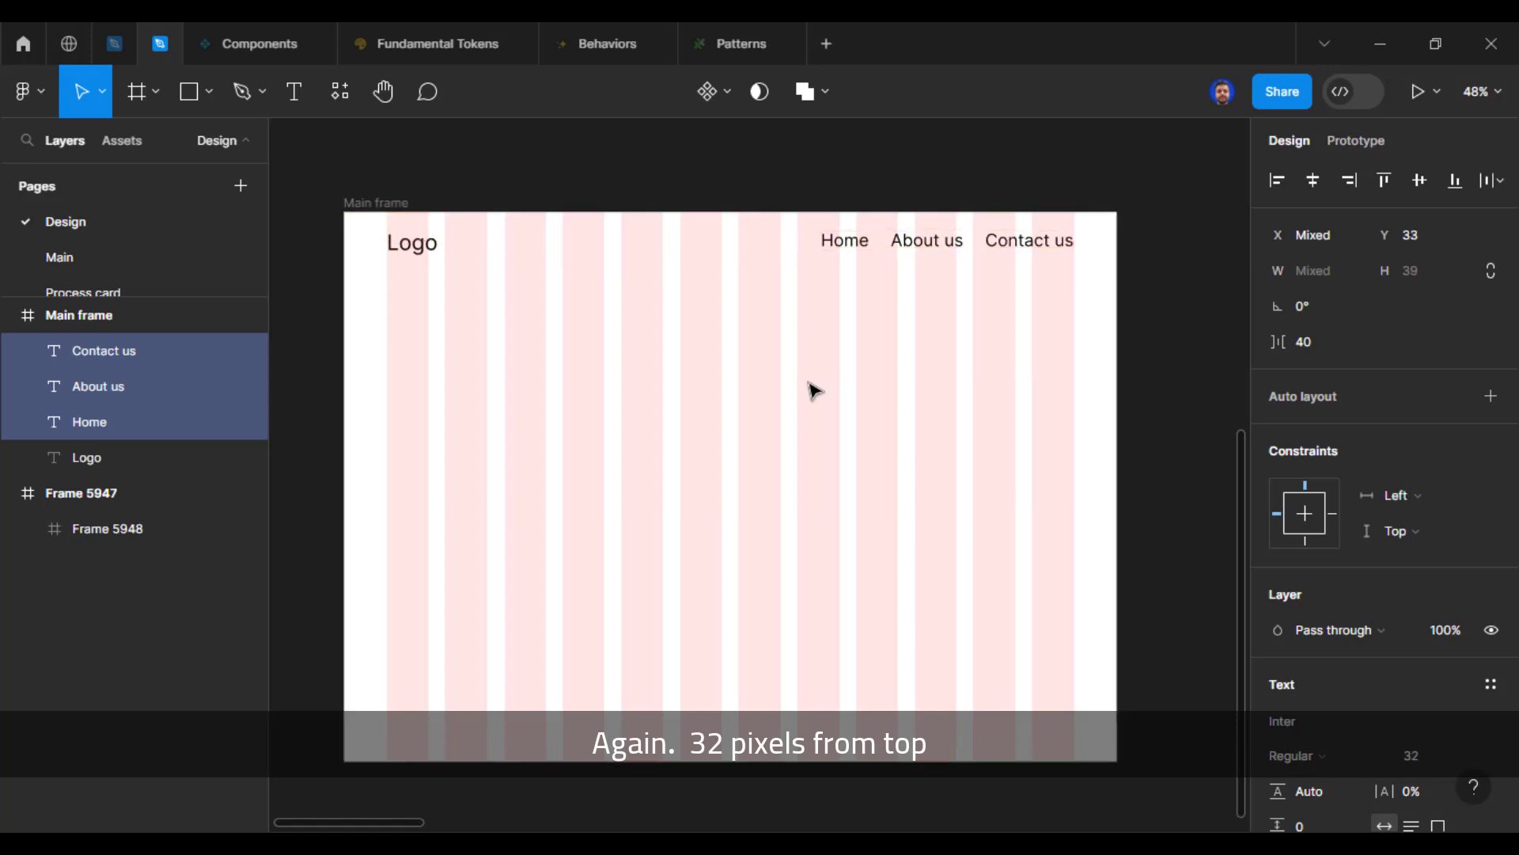
key("Up")
key("Up")
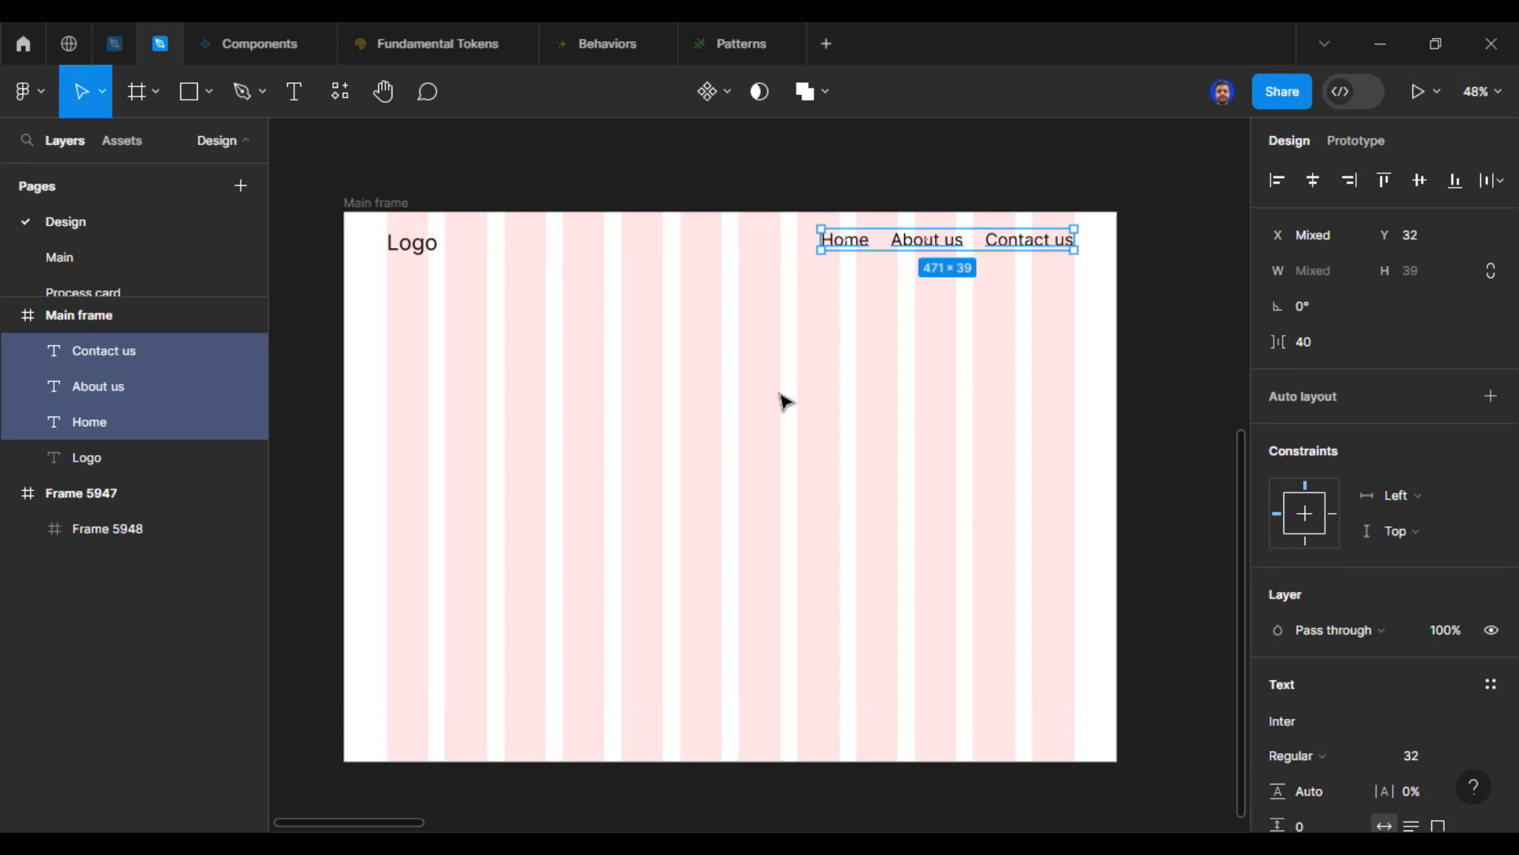
left_click(784, 402)
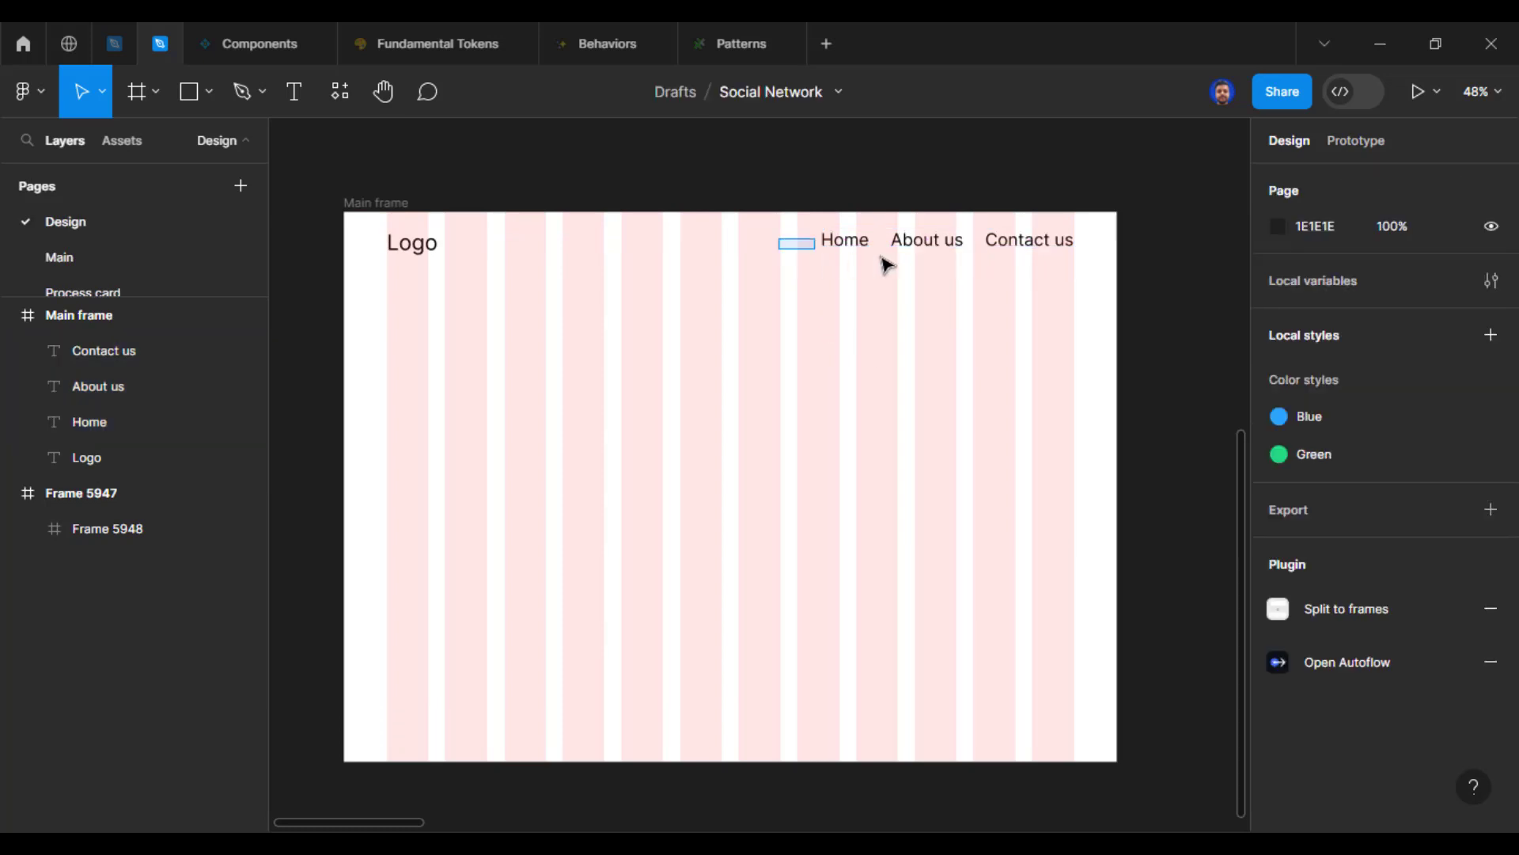
Step: Wrap the Home, About us and Contact us texts in an auto layout frame and move it down to Y 51
left_click_drag(886, 264, 1079, 278)
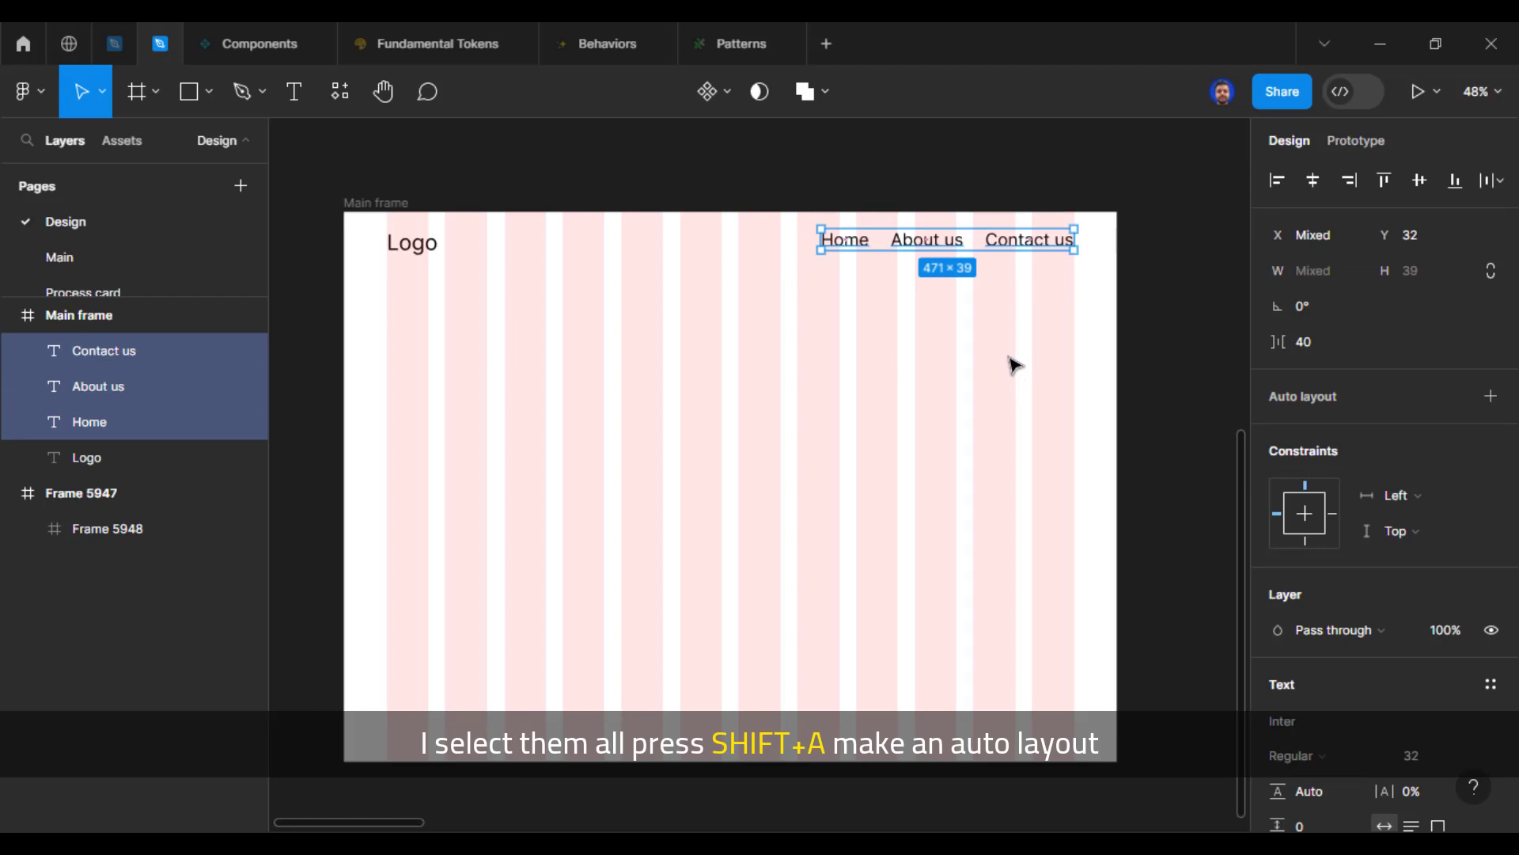
key("shift+a")
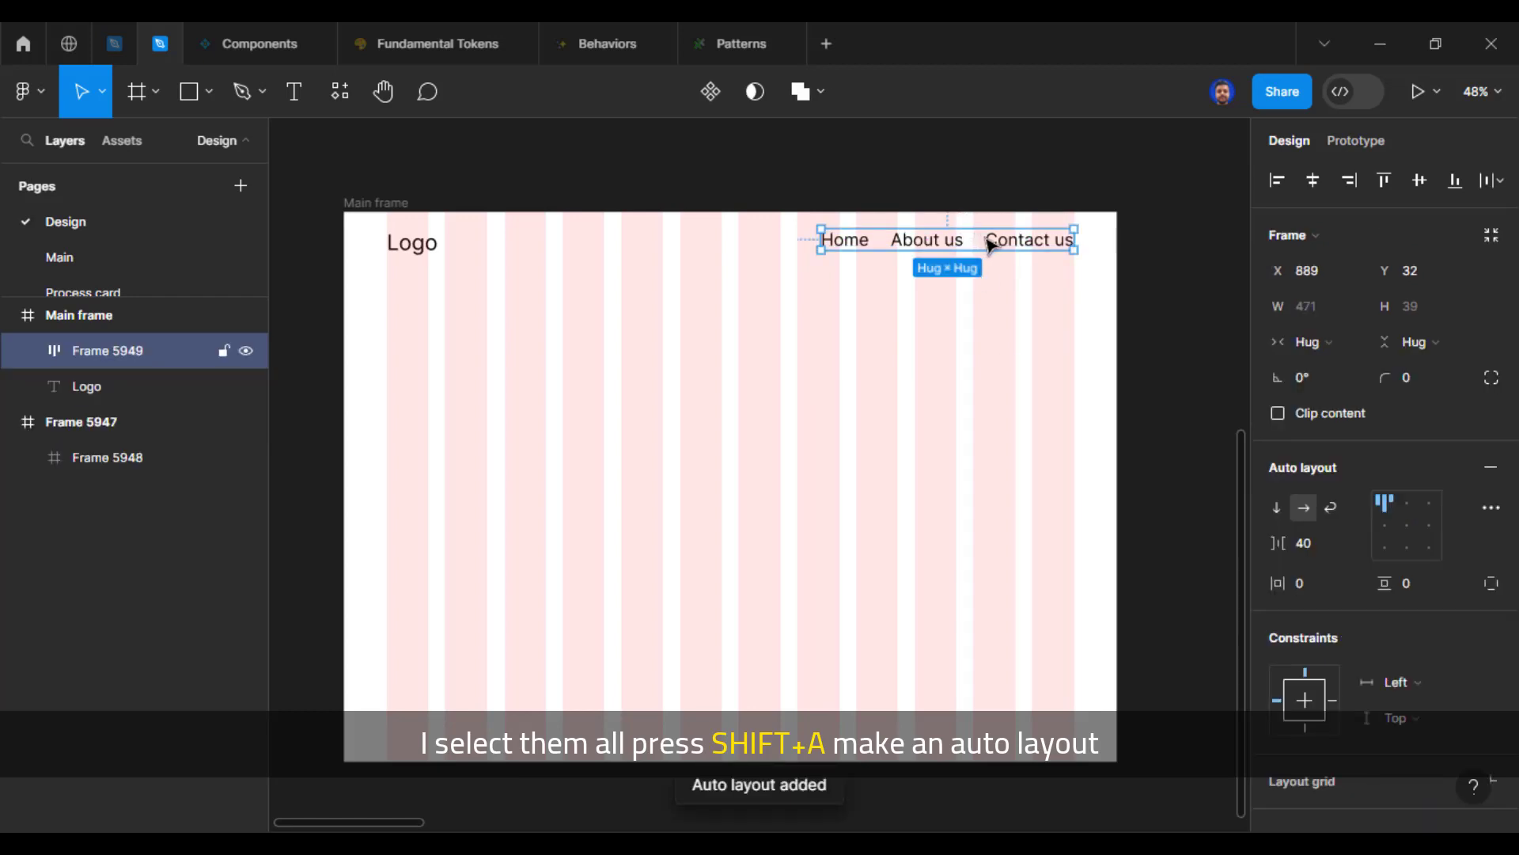
left_click_drag(989, 246, 991, 251)
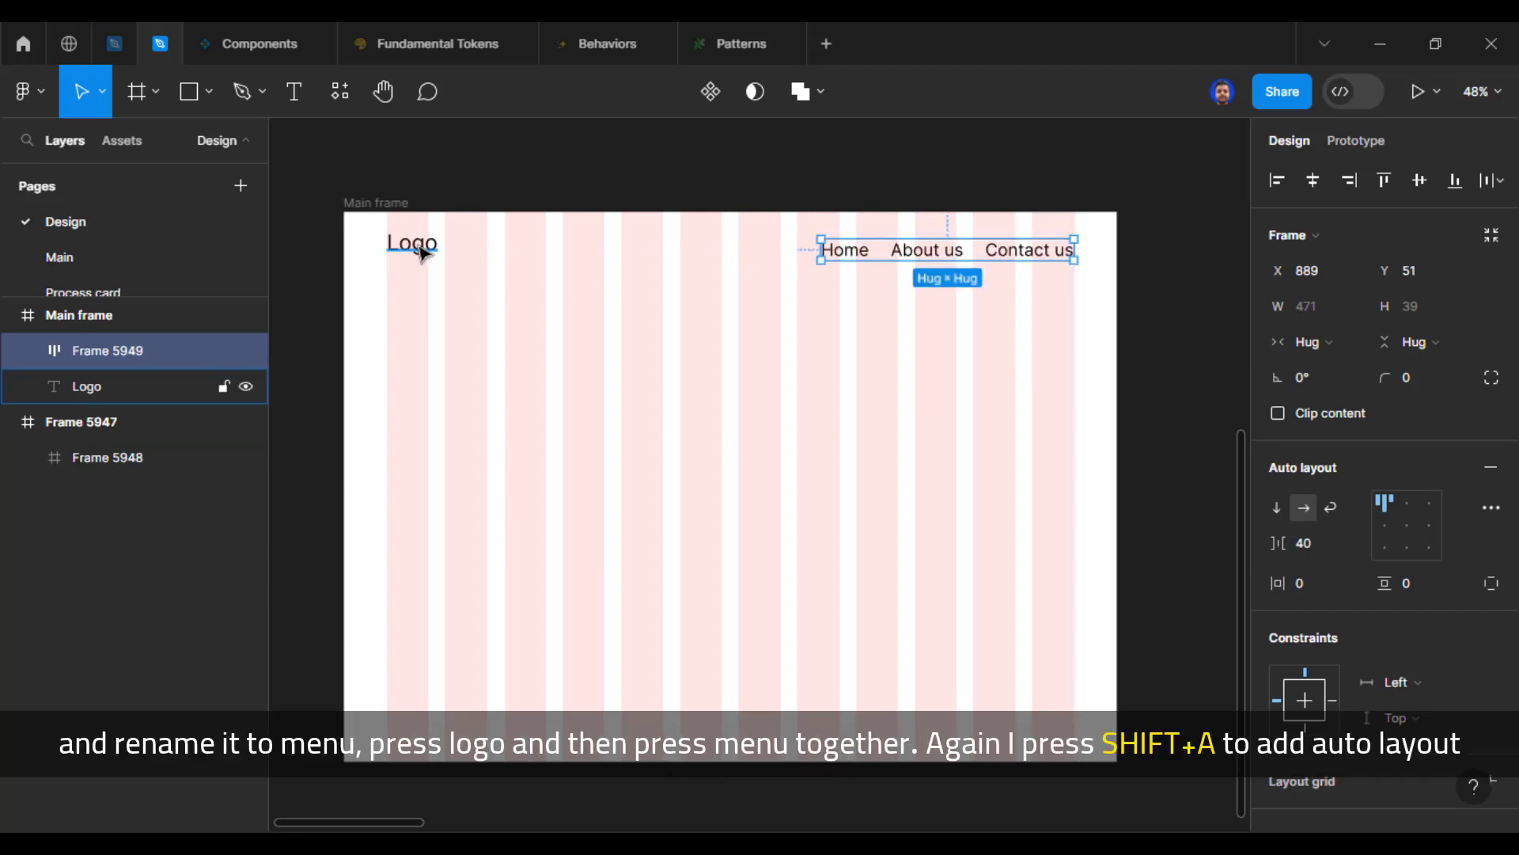
Step: Rename the auto layout frame holding the menu texts to "Menu"
key("ctrl+r")
type("Men")
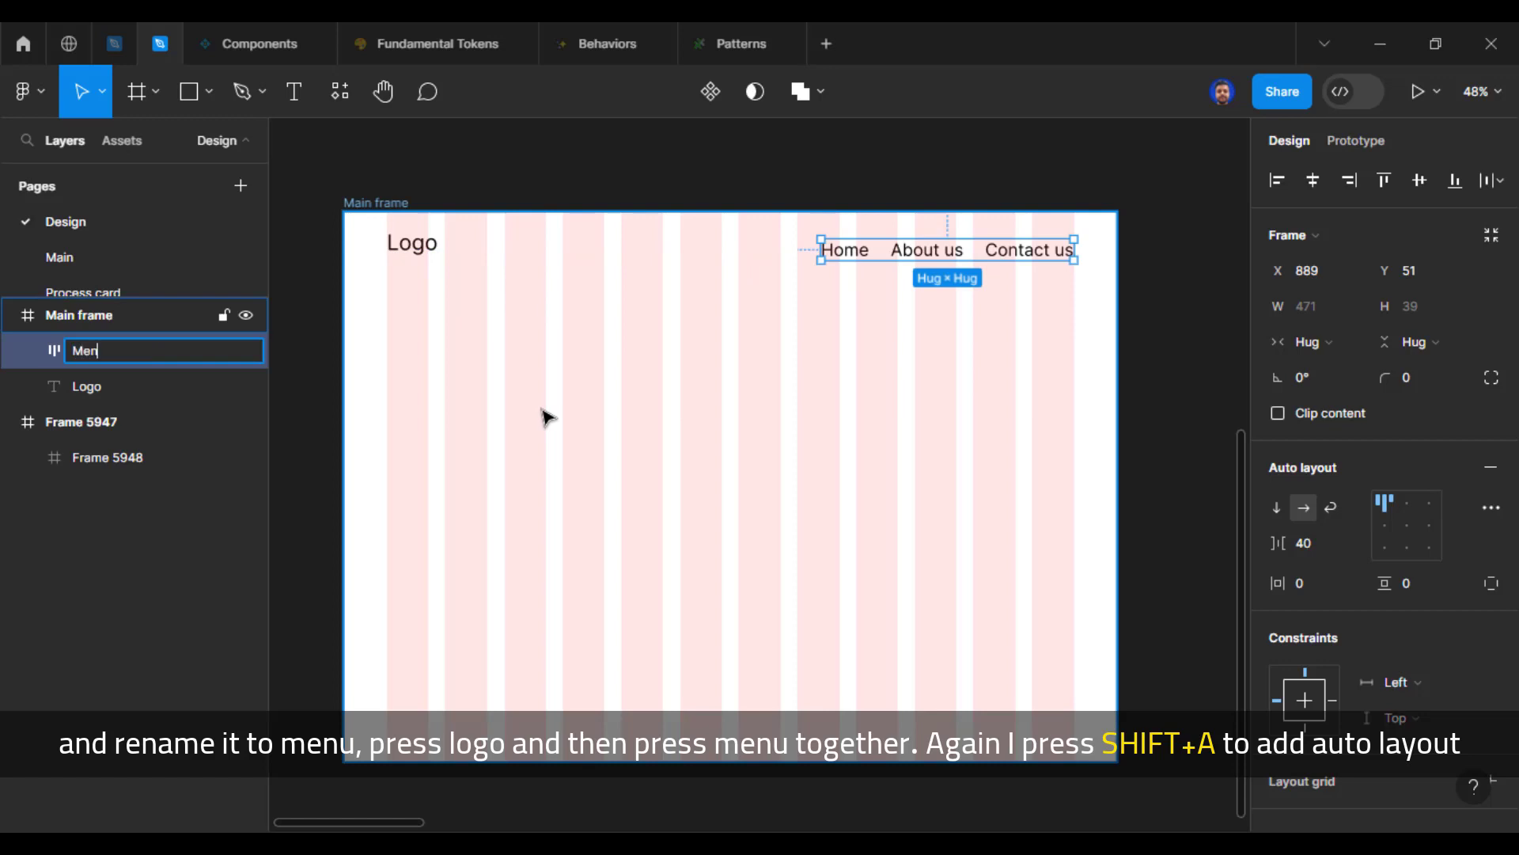
type("u")
key("Return")
Step: Combine the Logo text and the Menu frame into one horizontal auto layout frame
left_click(411, 242)
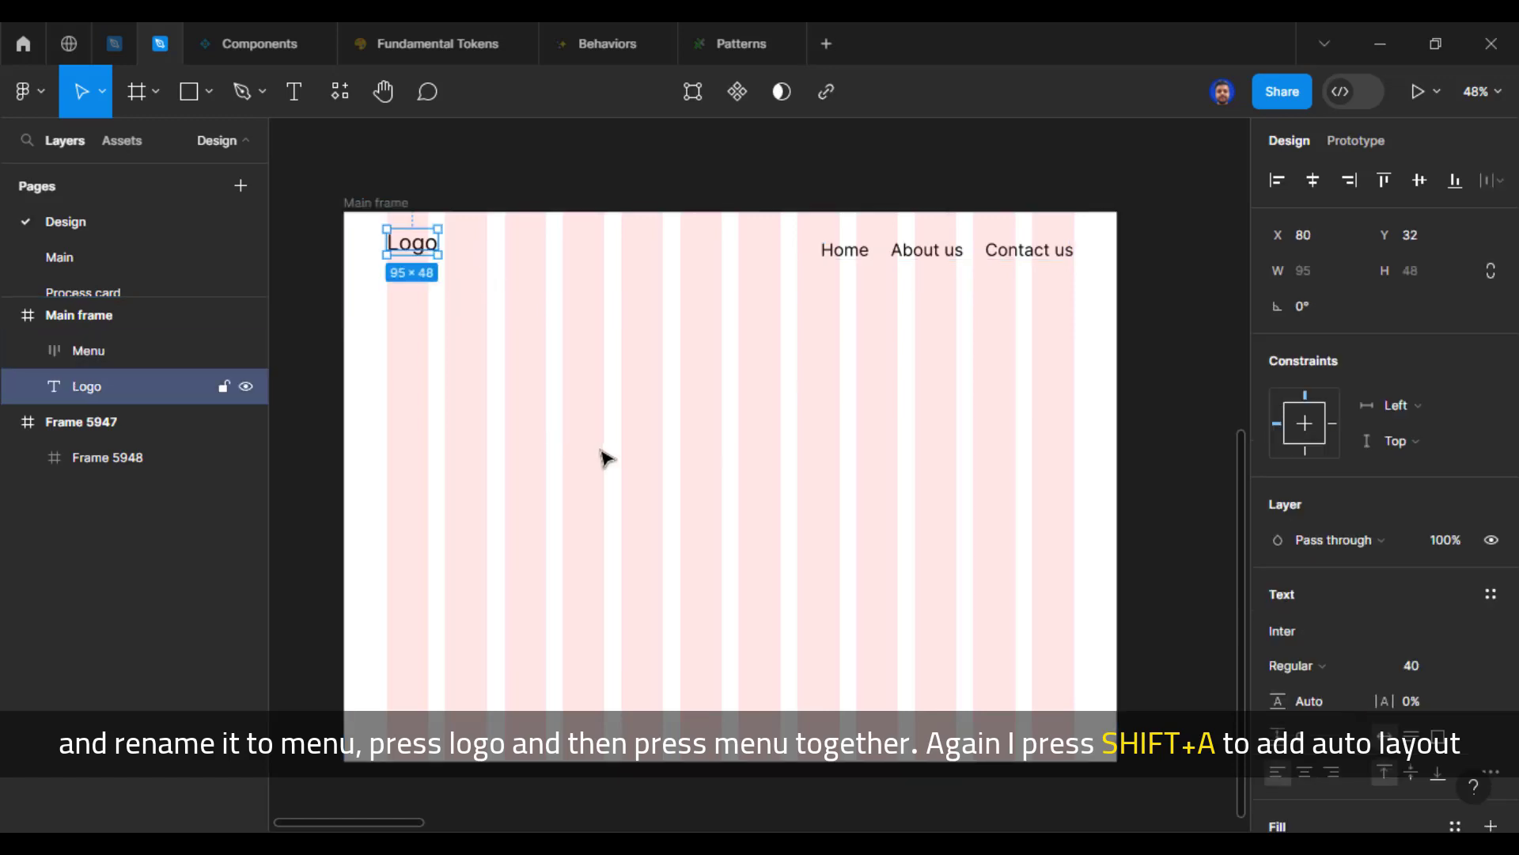
left_click(849, 258, "shift")
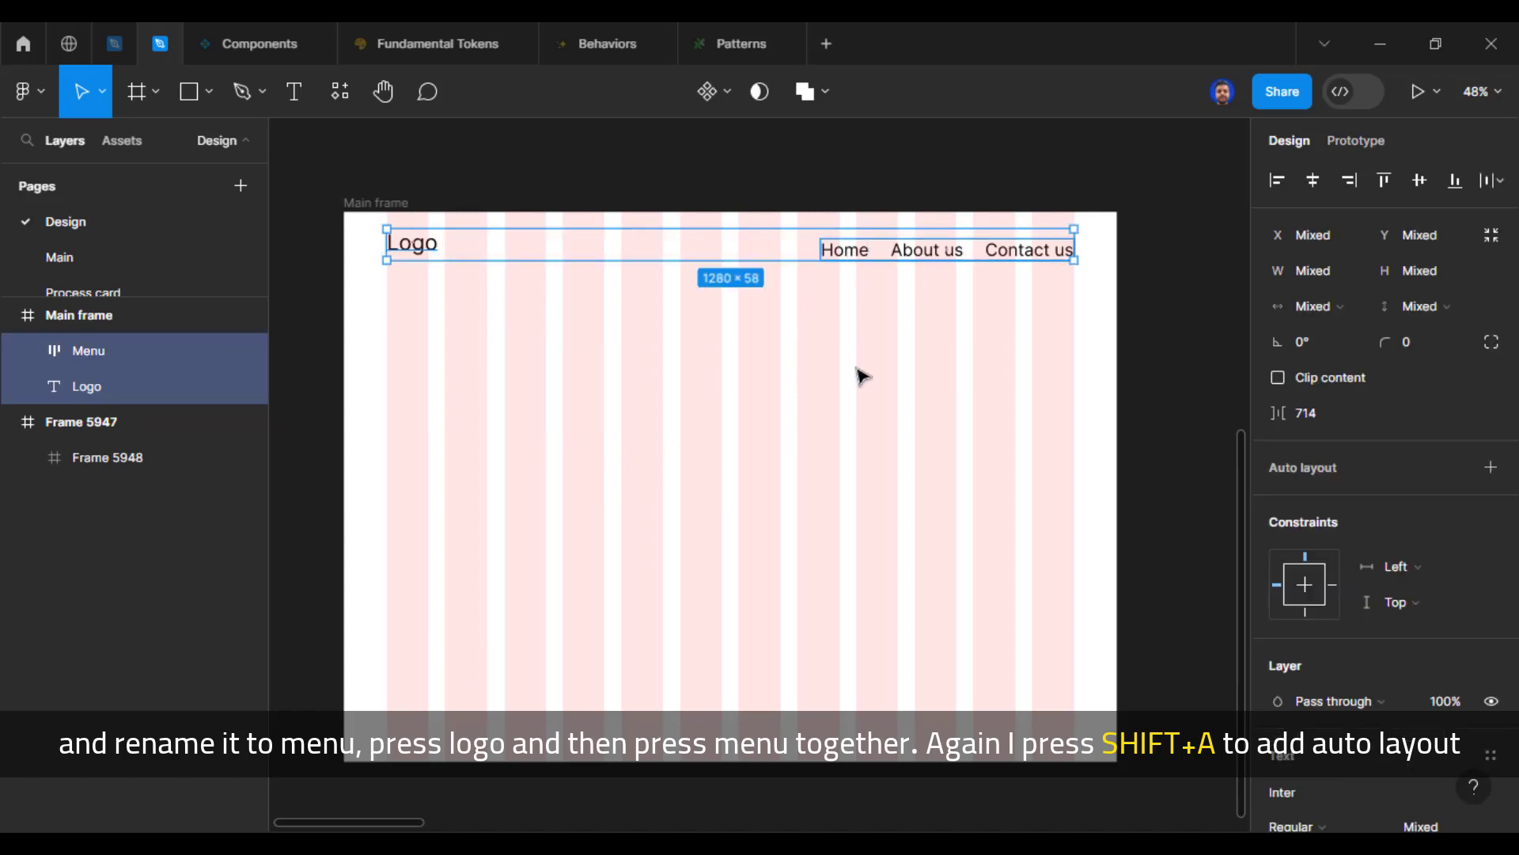
key("shift+a")
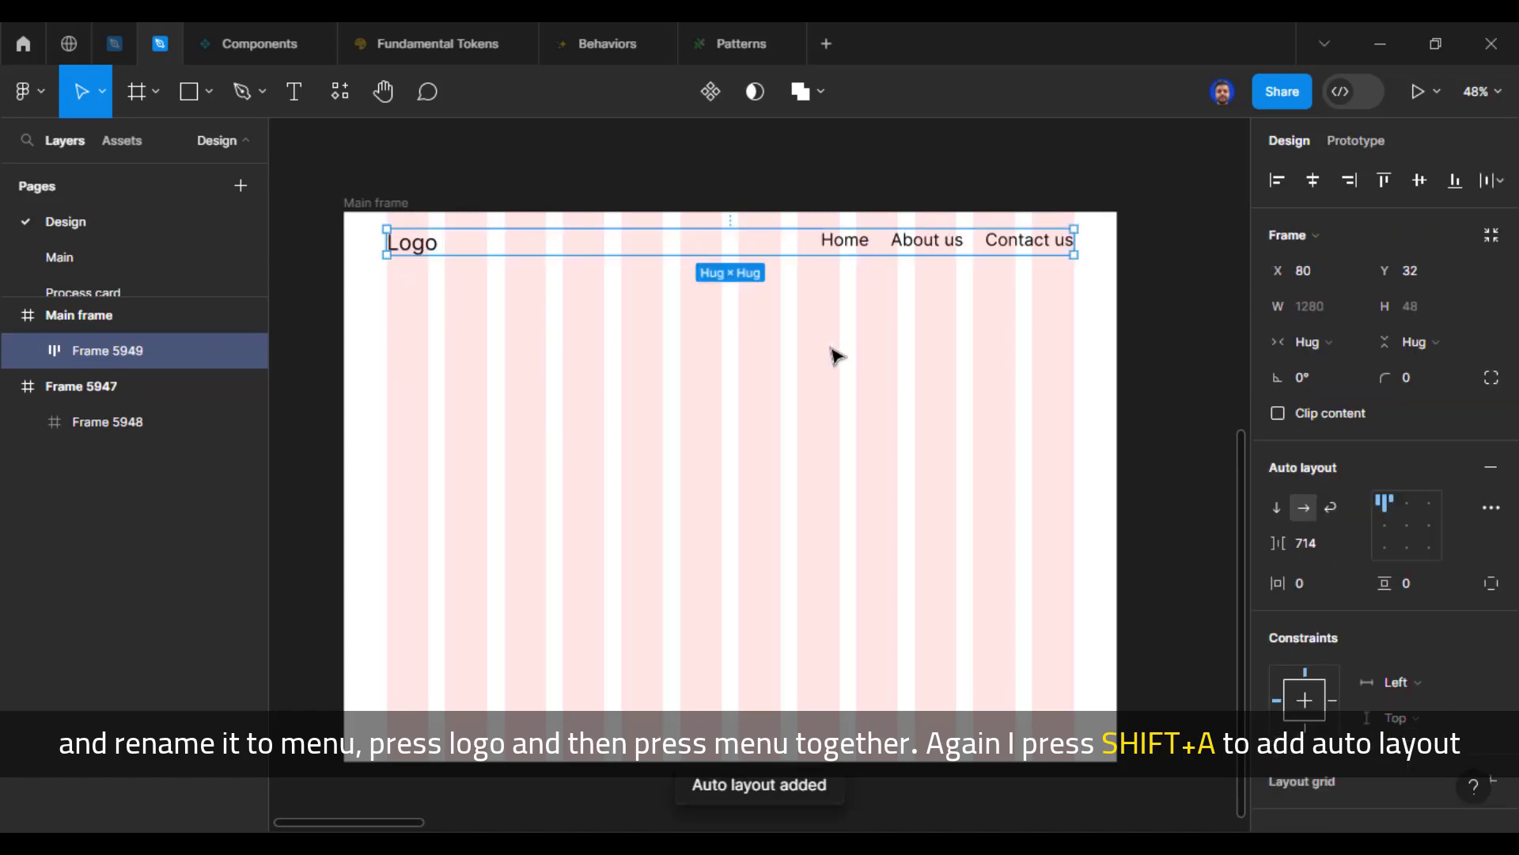
Step: Rename the auto layout frame holding the Logo and Menu to "Header" and deselect it
key("ctrl+r")
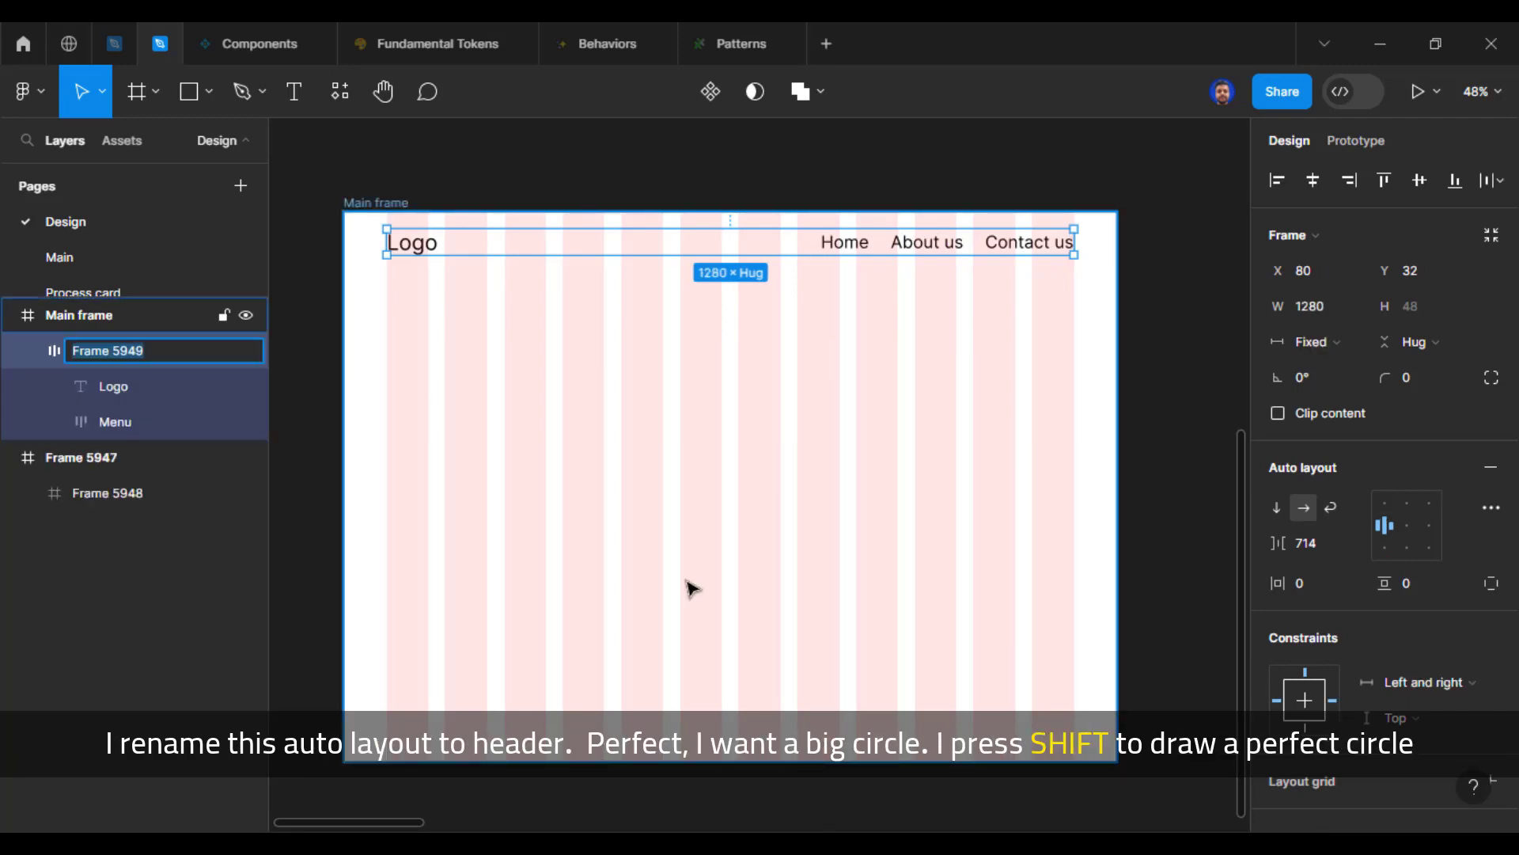
type("Hed")
key("Return")
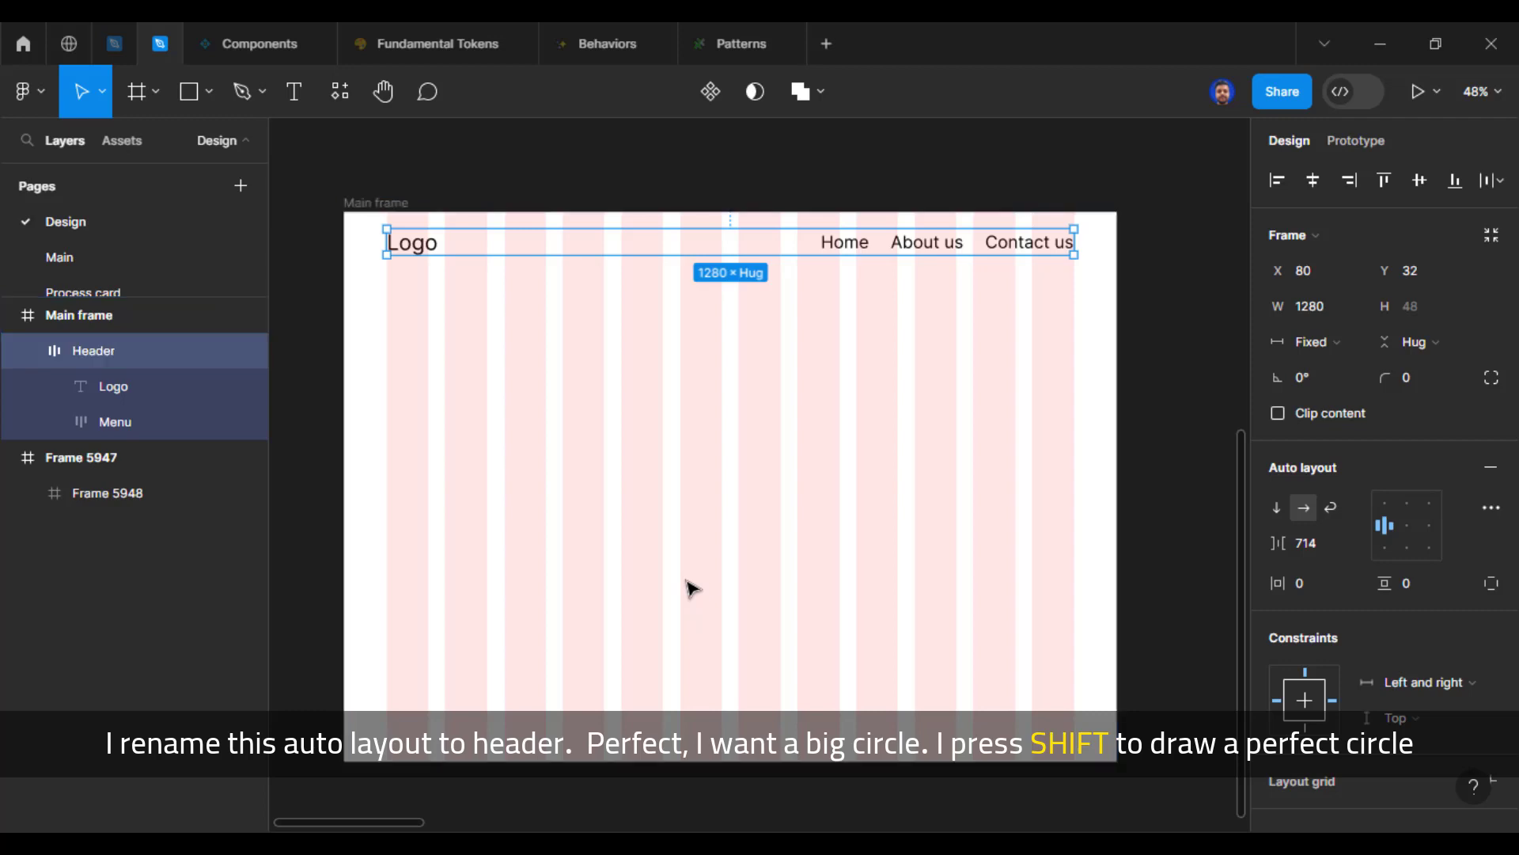
left_click(692, 590)
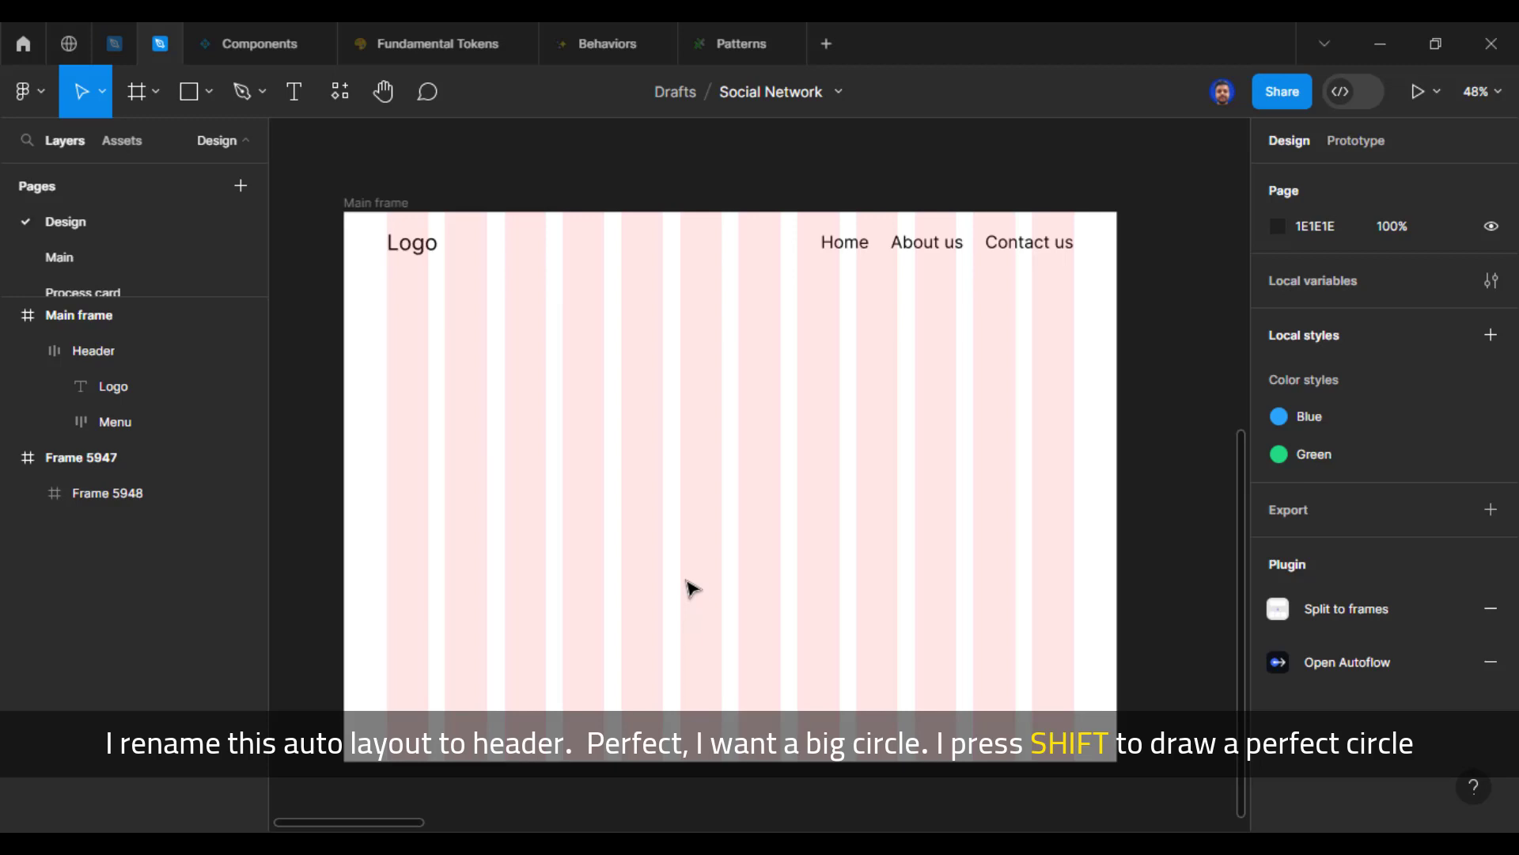
Step: Draw a perfect circle rising from the lower part of the main frame and enlarge it to the full frame width, 1440 × 1440
key("o")
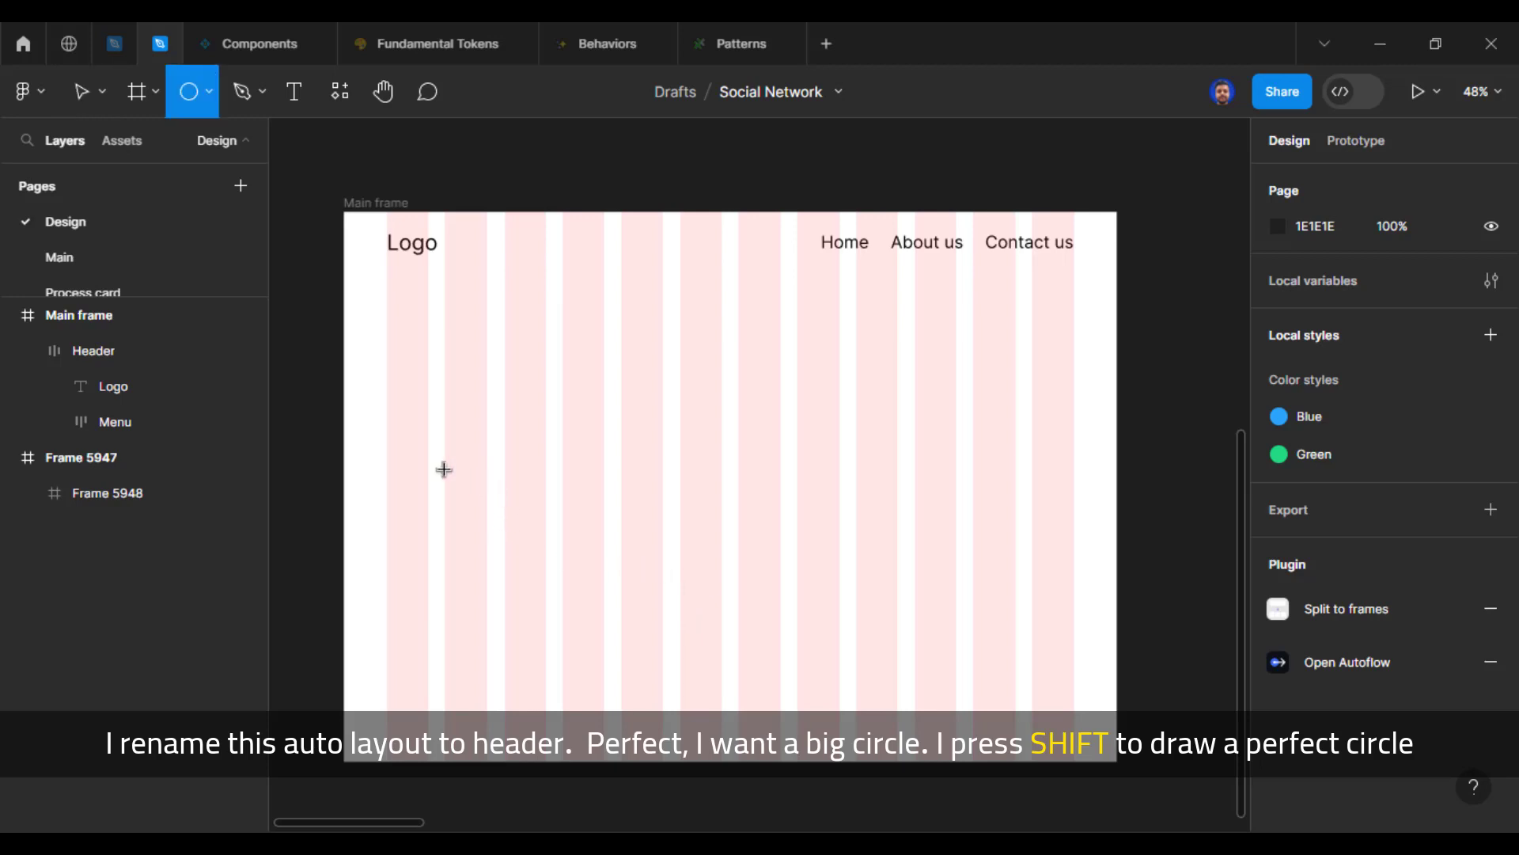
mouse_move(444, 470)
left_mouse_down()
mouse_move(752, 679)
mouse_move(847, 823)
mouse_move(590, 575)
mouse_move(776, 668)
mouse_move(1124, 796)
left_mouse_up()
scroll(760, 529, "down", 4)
left_click_drag(773, 567, 671, 566)
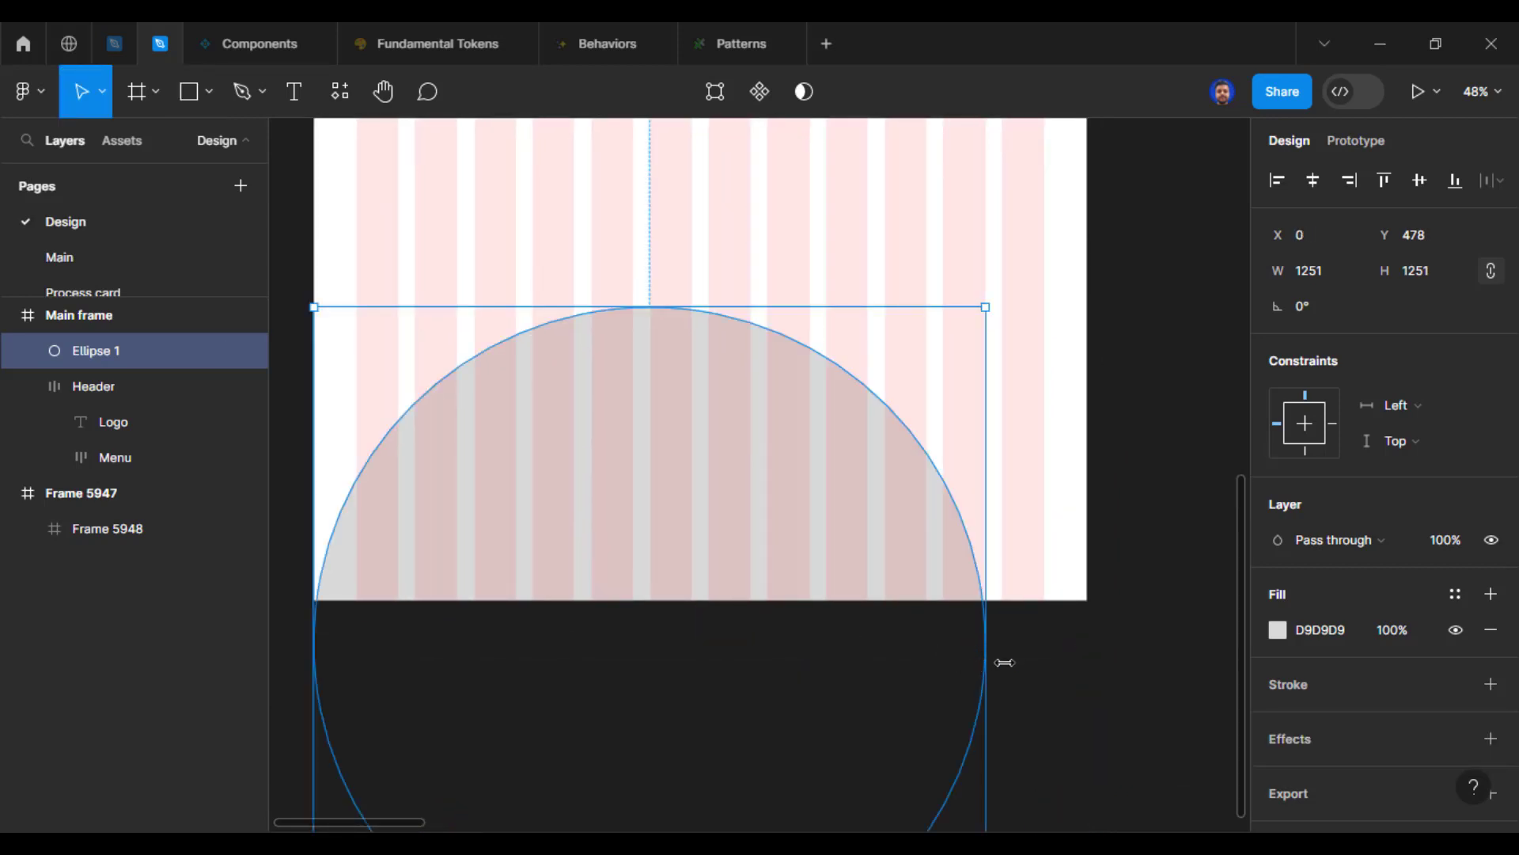
left_click_drag(1004, 662, 1087, 663)
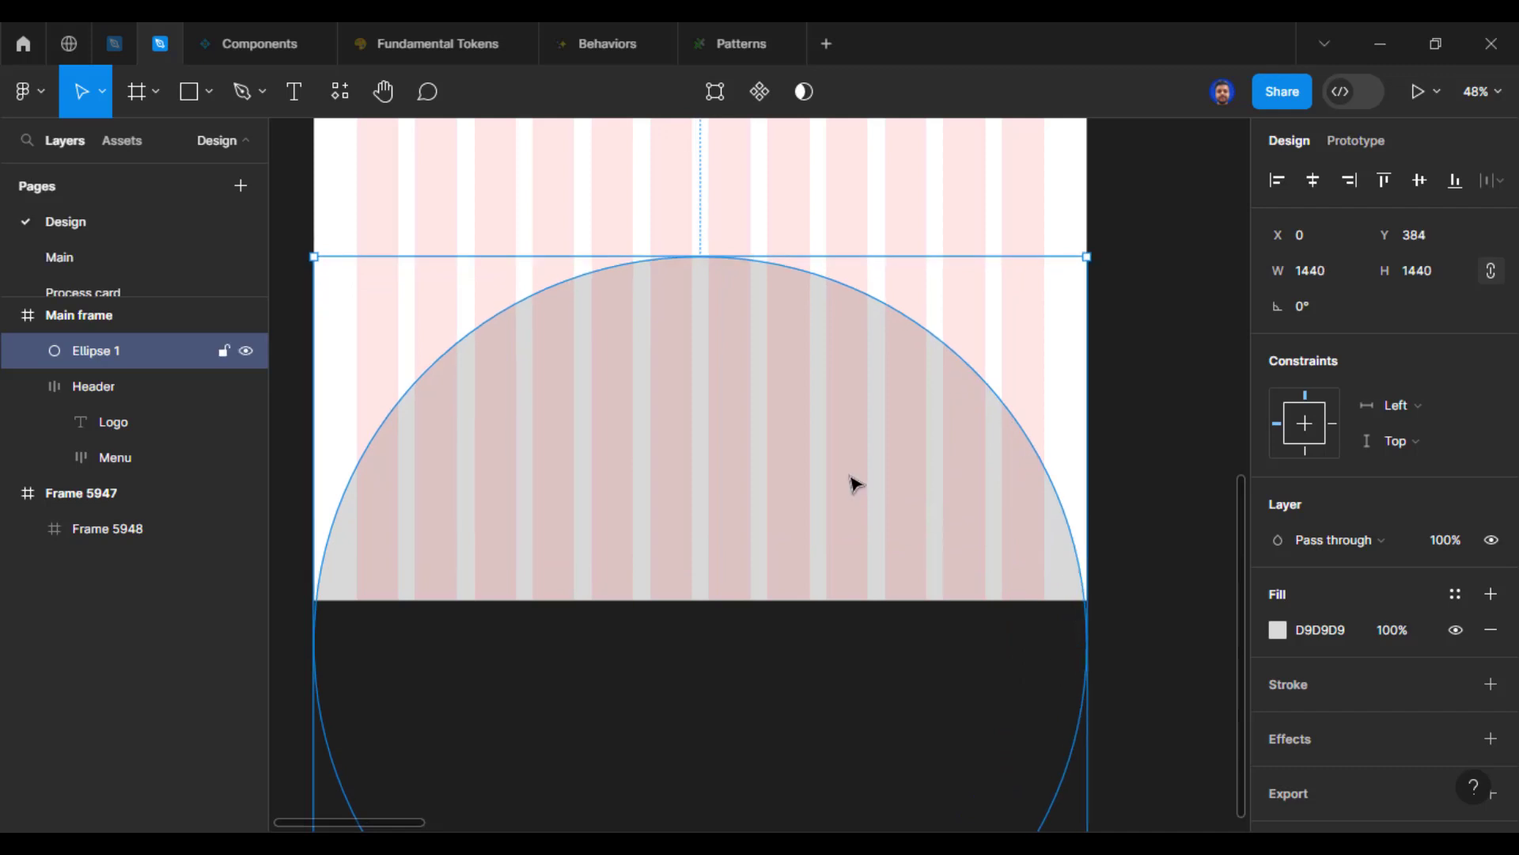
Step: Move the circle down to Y 616 and centre it horizontally in the main frame
left_click_drag(855, 482, 853, 543)
left_click(1138, 437)
left_click_drag(695, 575, 709, 701)
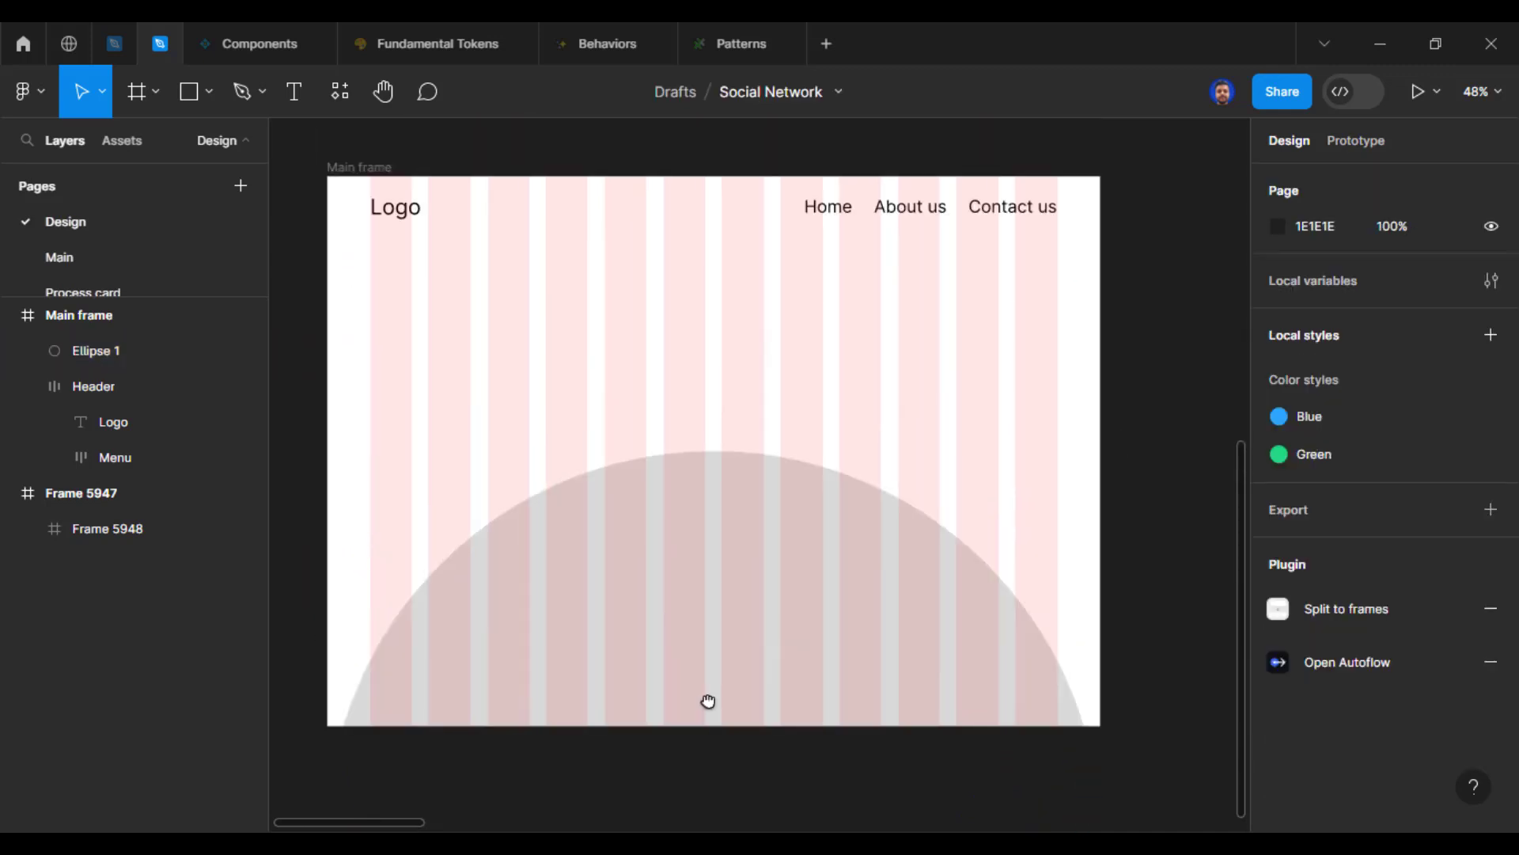
scroll(708, 701, "down", 3)
mouse_move(759, 465)
left_mouse_down()
mouse_move(766, 491)
mouse_move(762, 469)
left_mouse_up()
left_click_drag(931, 333, 931, 465)
left_click_drag(837, 631, 837, 653)
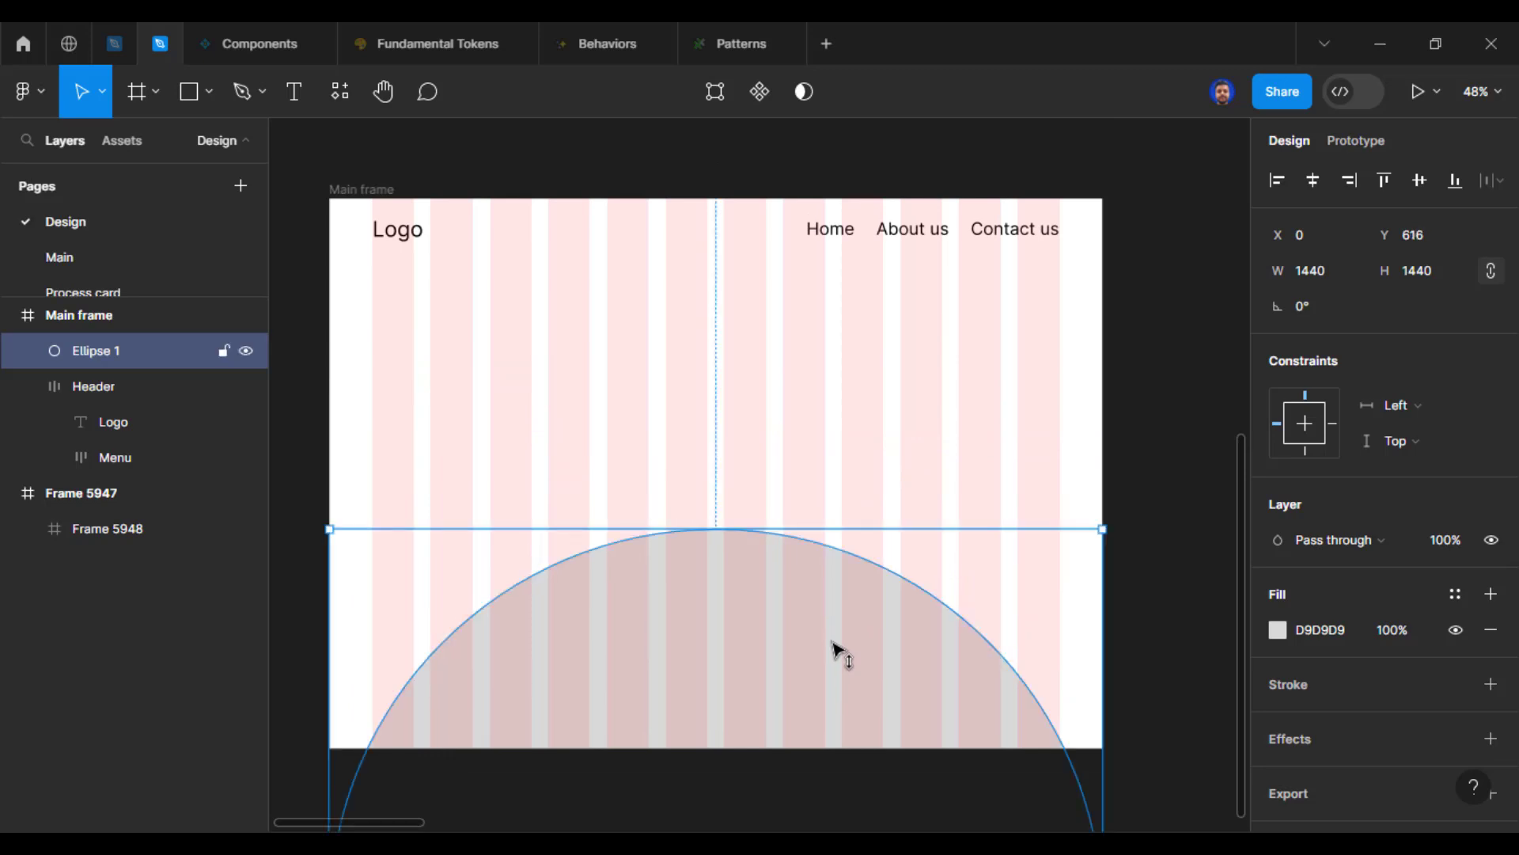
key("alt+h")
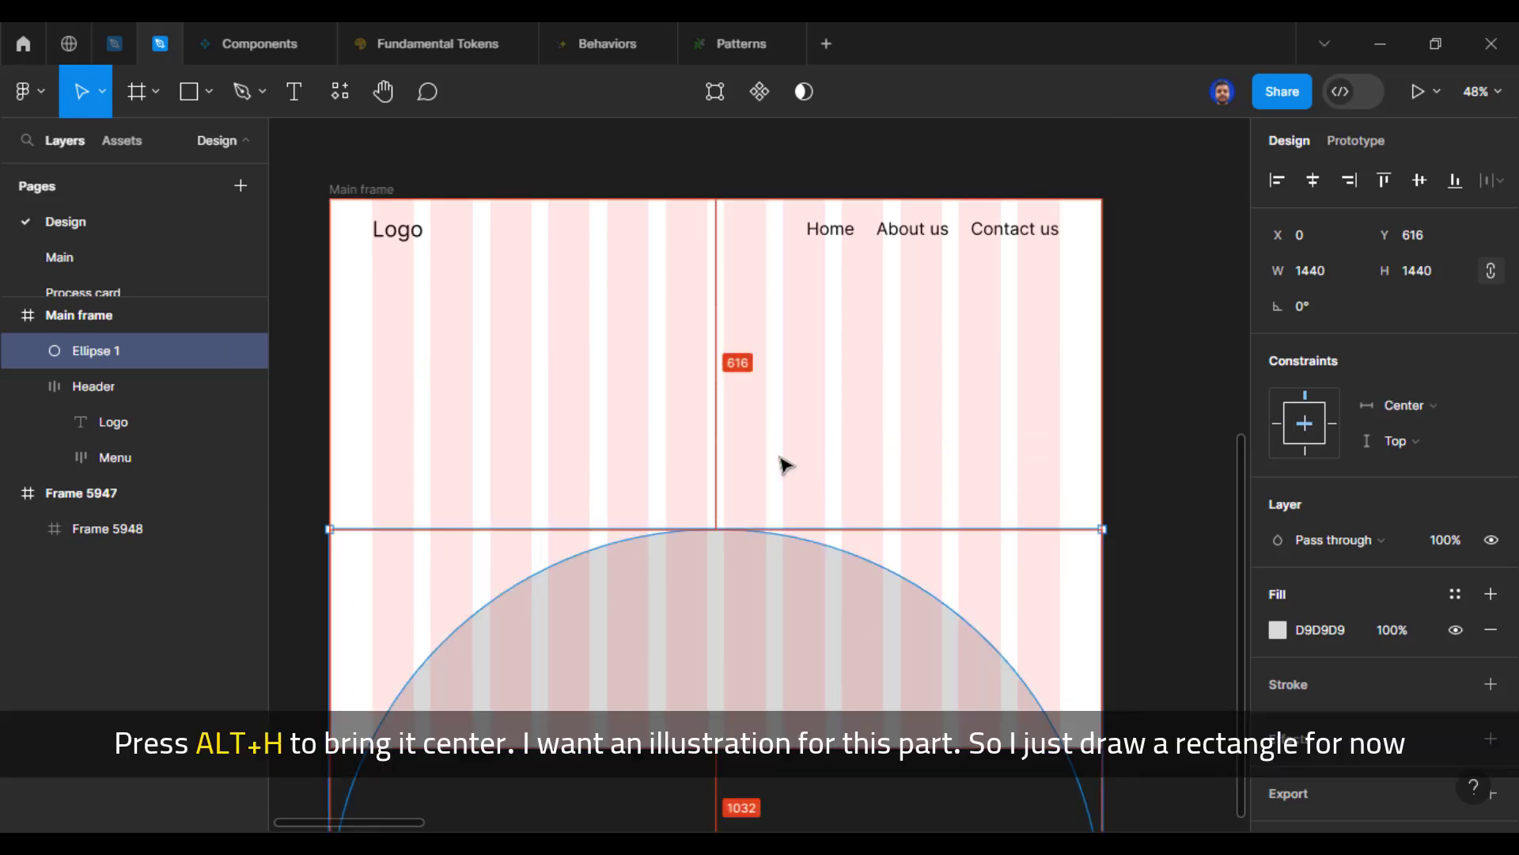
left_click(522, 418)
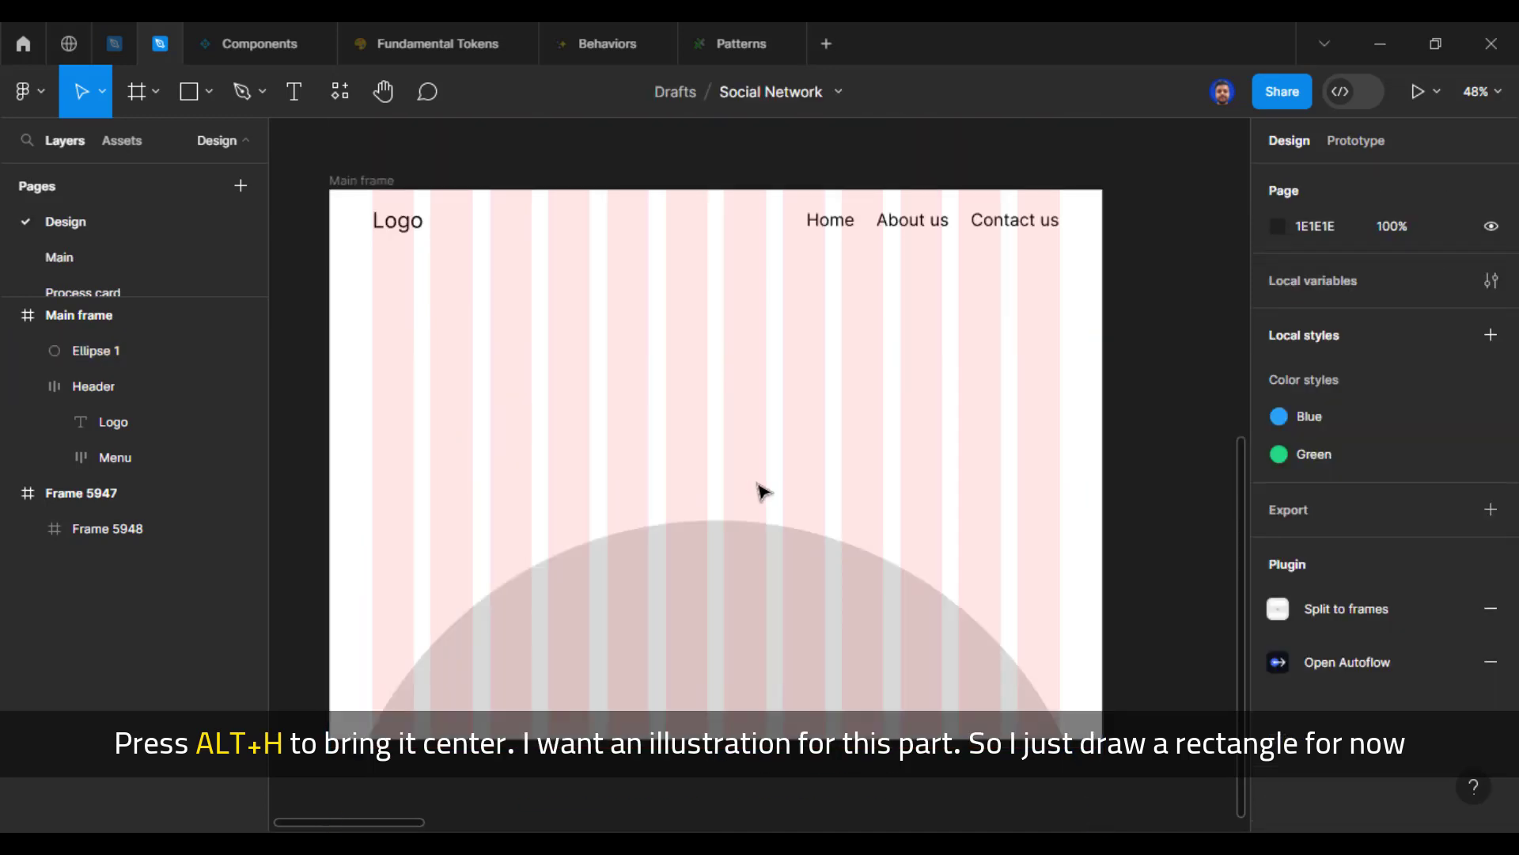
Step: Draw an illustration placeholder rectangle of about 530 × 491 between the header and the circle, at X 455, Y 159
key("r")
mouse_move(584, 320)
left_mouse_down()
mouse_move(726, 451)
mouse_move(852, 516)
left_mouse_up()
left_click_drag(781, 461, 779, 433)
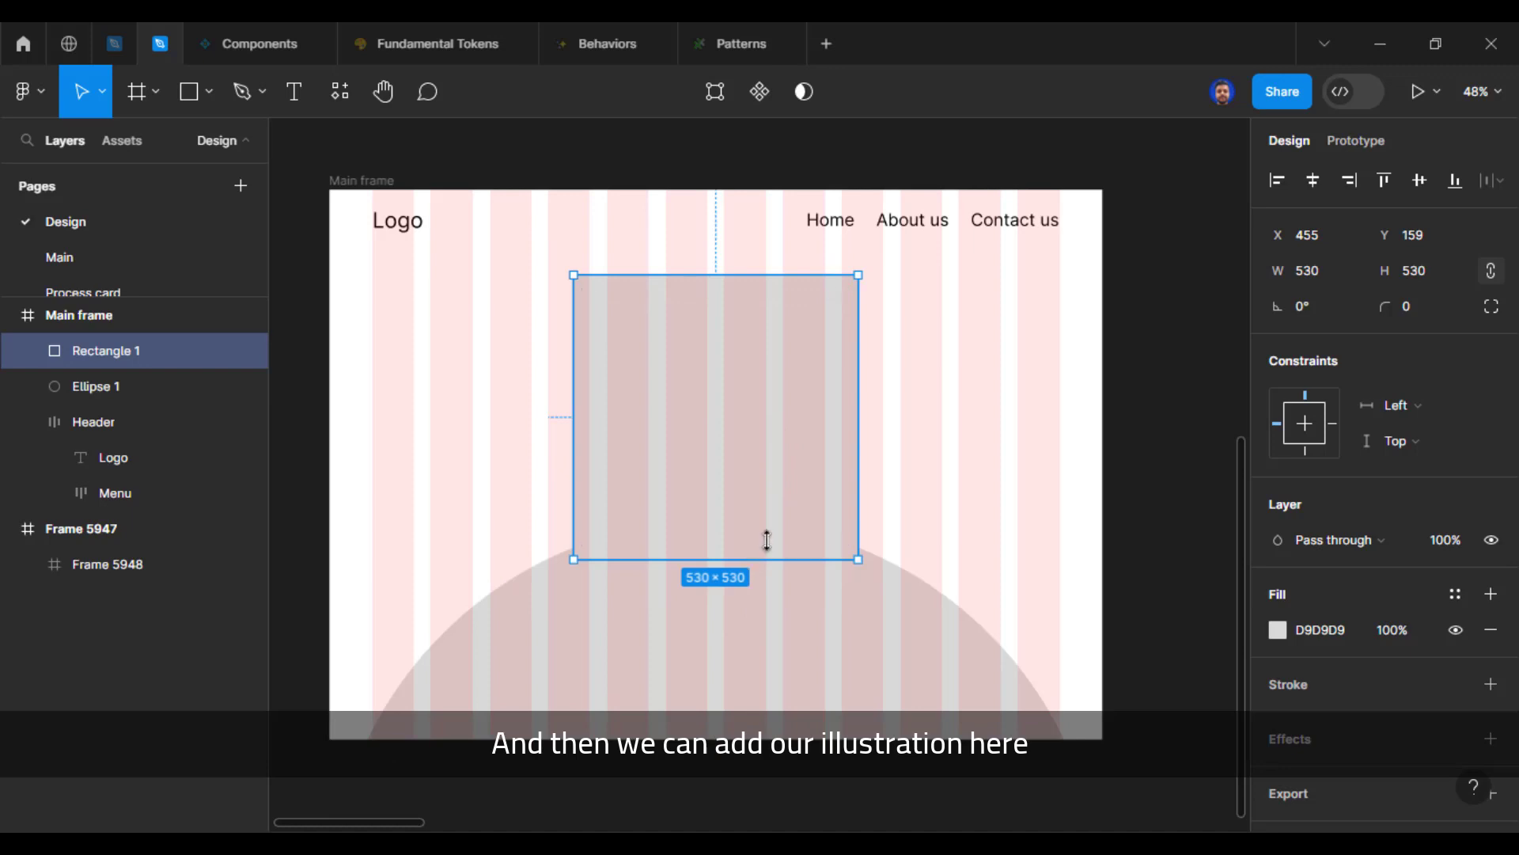
left_click_drag(767, 549, 774, 538)
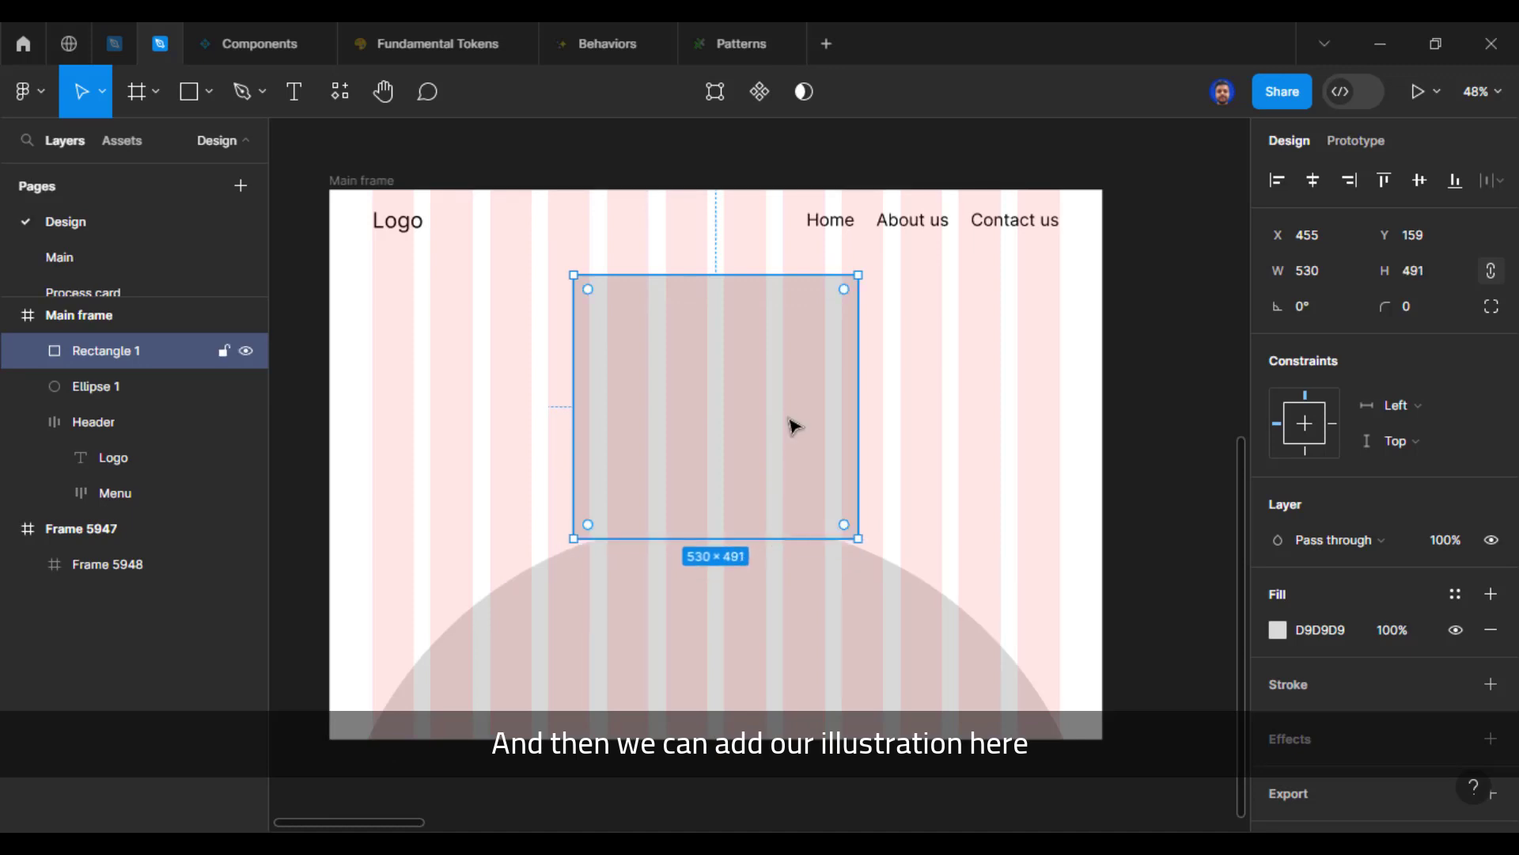
Step: Change the placeholder rectangle's fill to a darker grey and deselect it
left_click(1278, 633)
left_click_drag(989, 309, 932, 380)
left_click(887, 442)
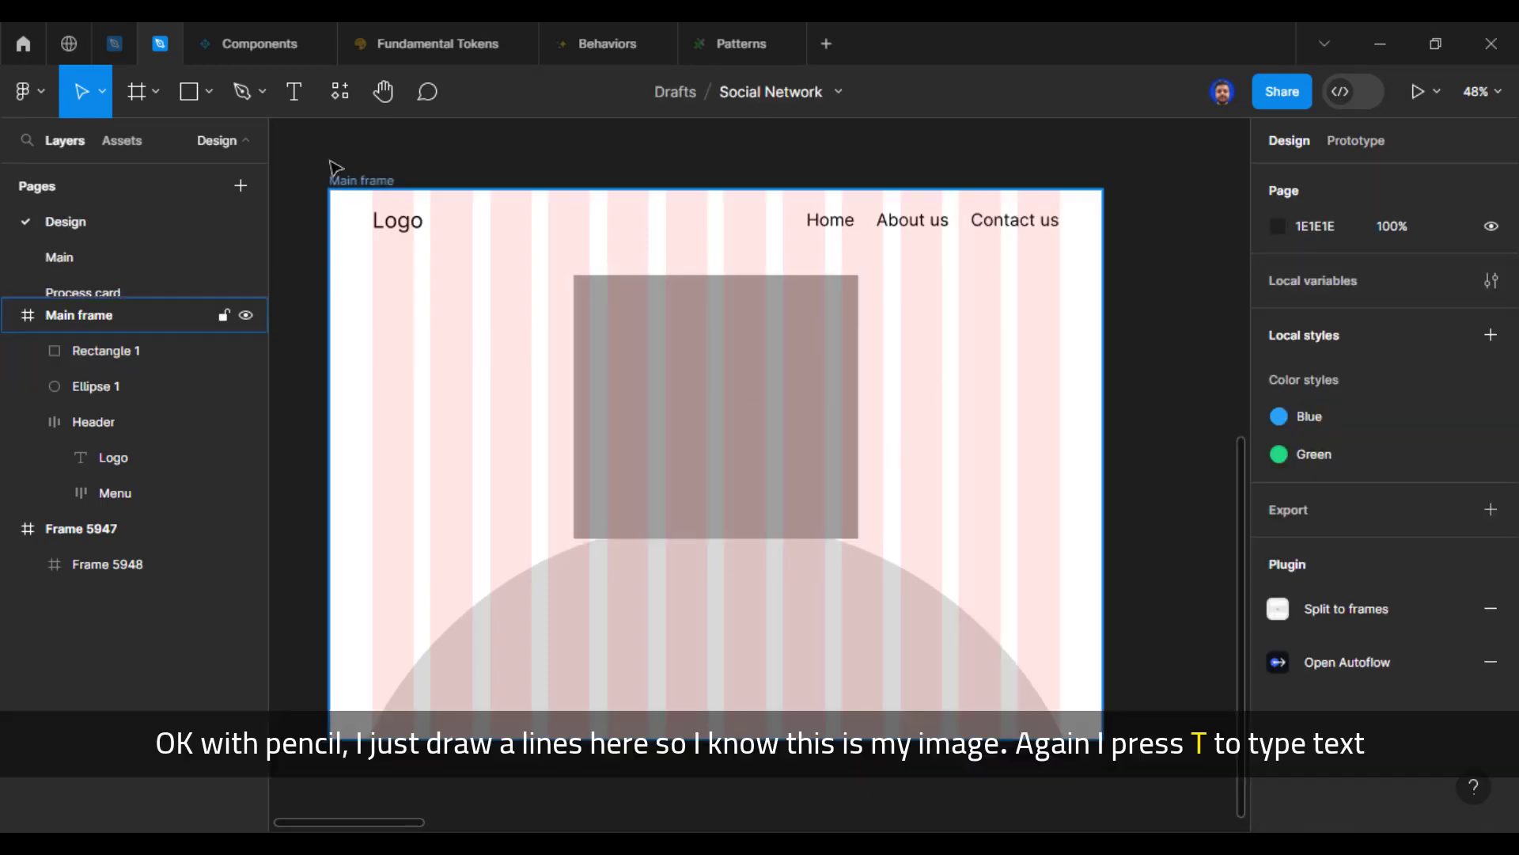
Step: Draw two crossing diagonal lines over the placeholder rectangle with the Pencil tool
left_click(262, 93)
left_click(238, 172)
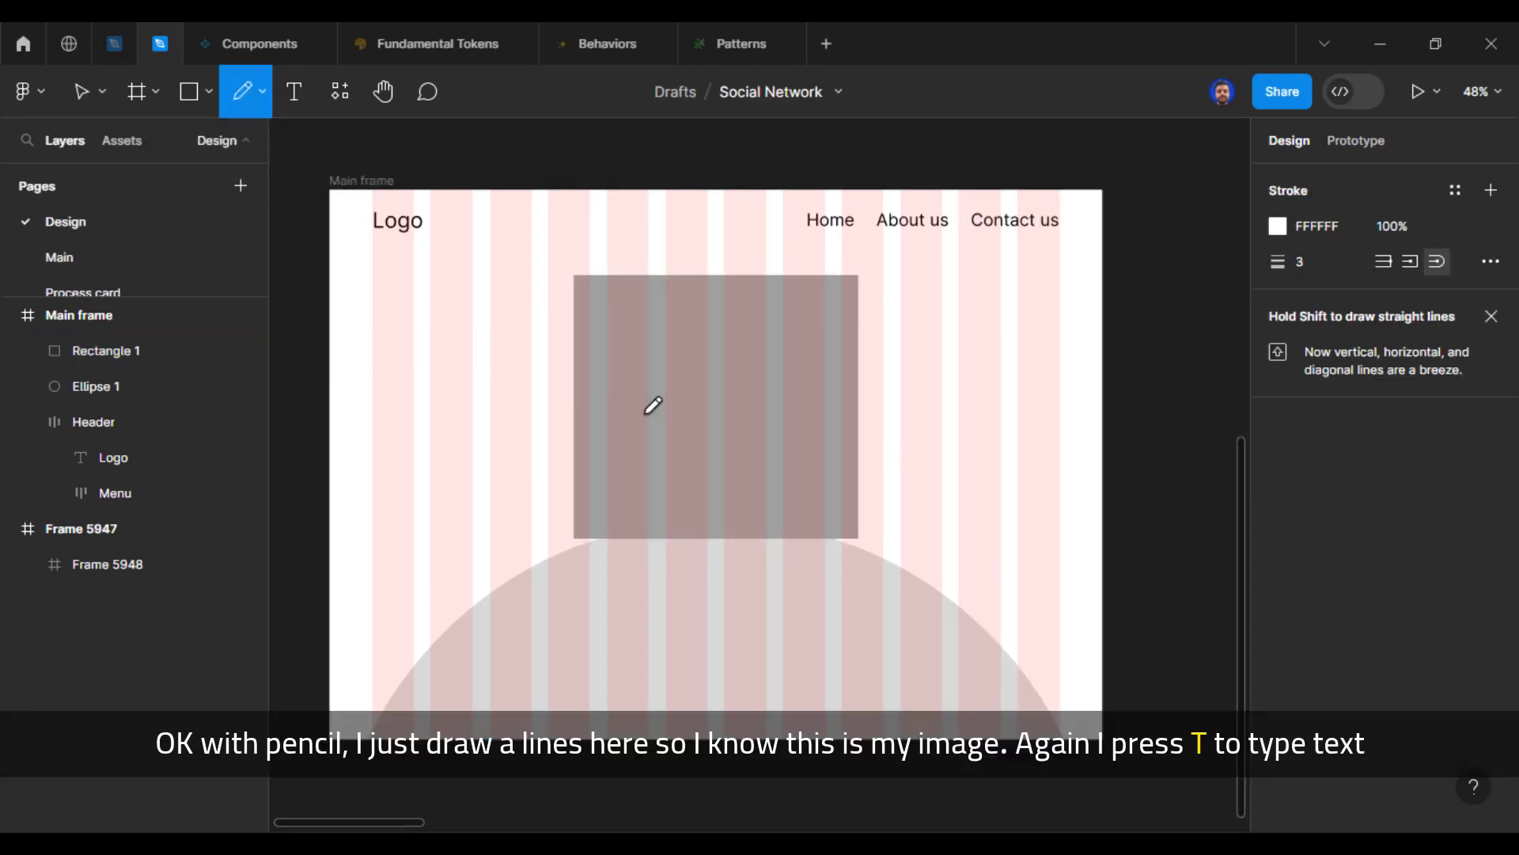
left_click_drag(609, 317, 819, 481)
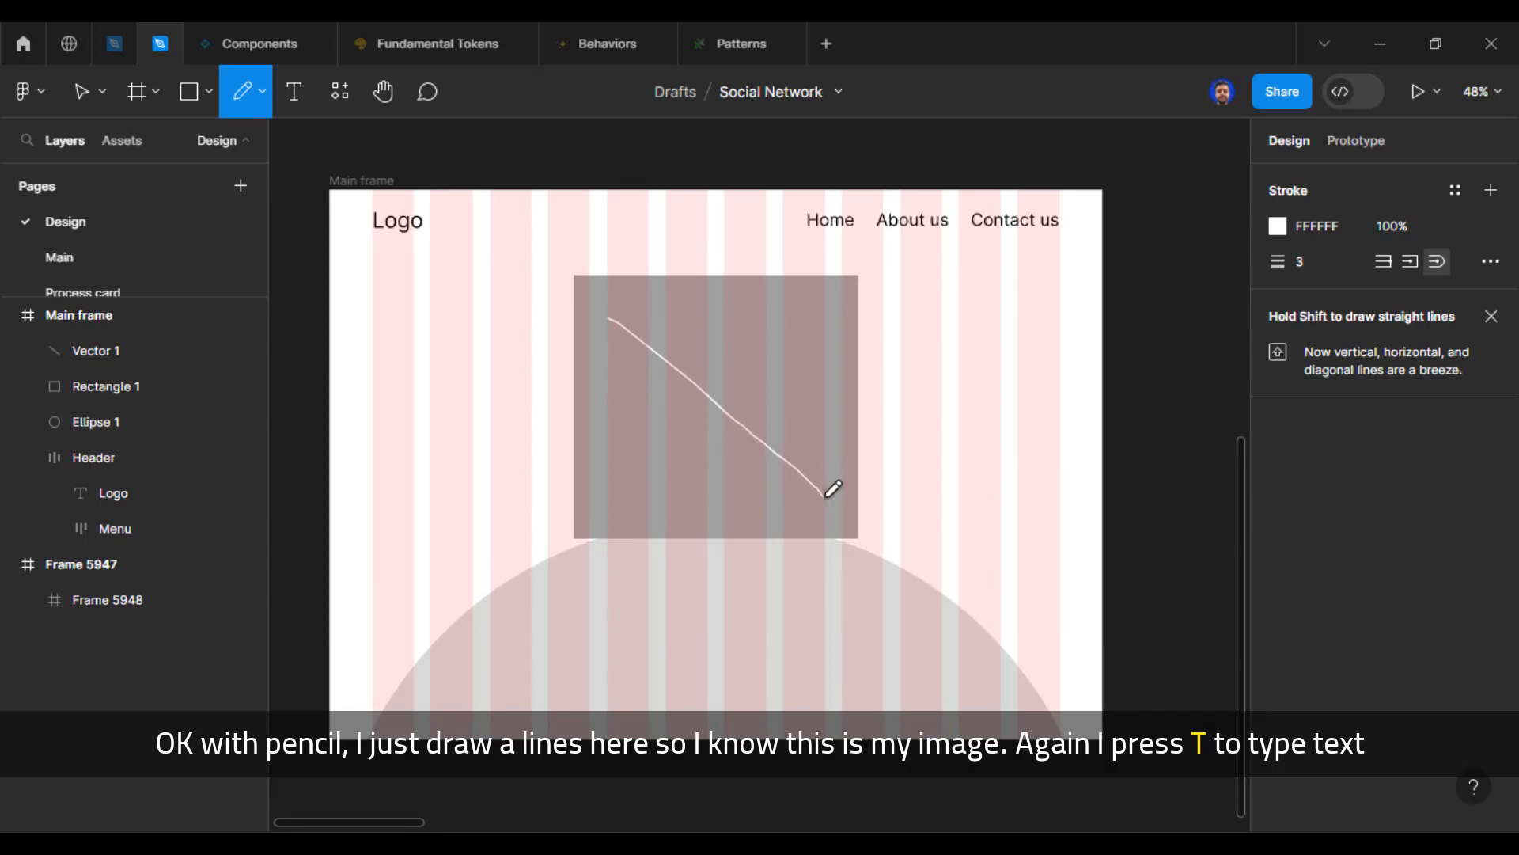
left_click_drag(614, 507, 811, 345)
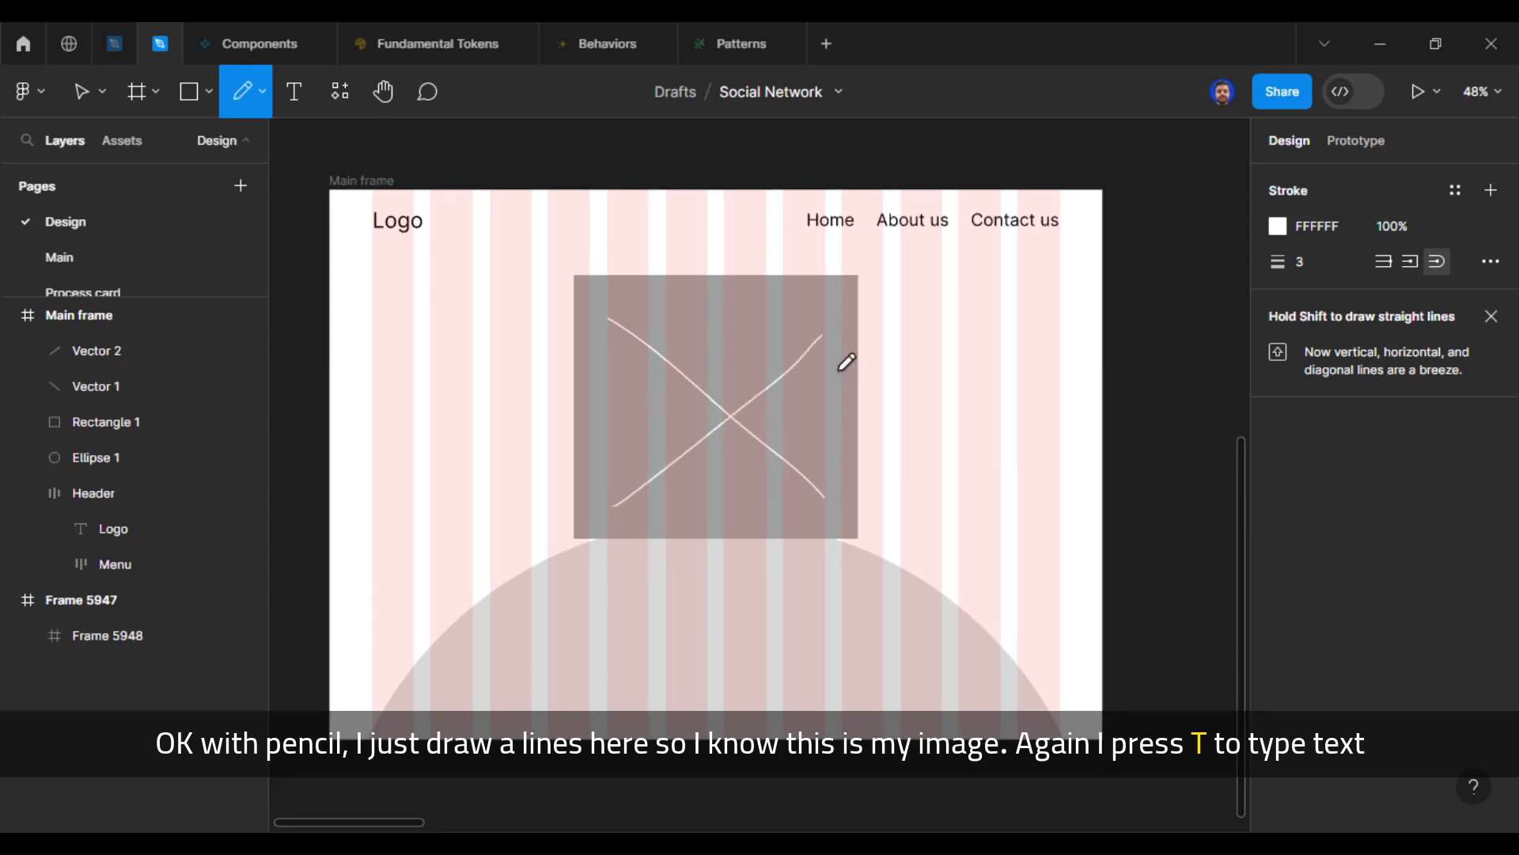
key("v")
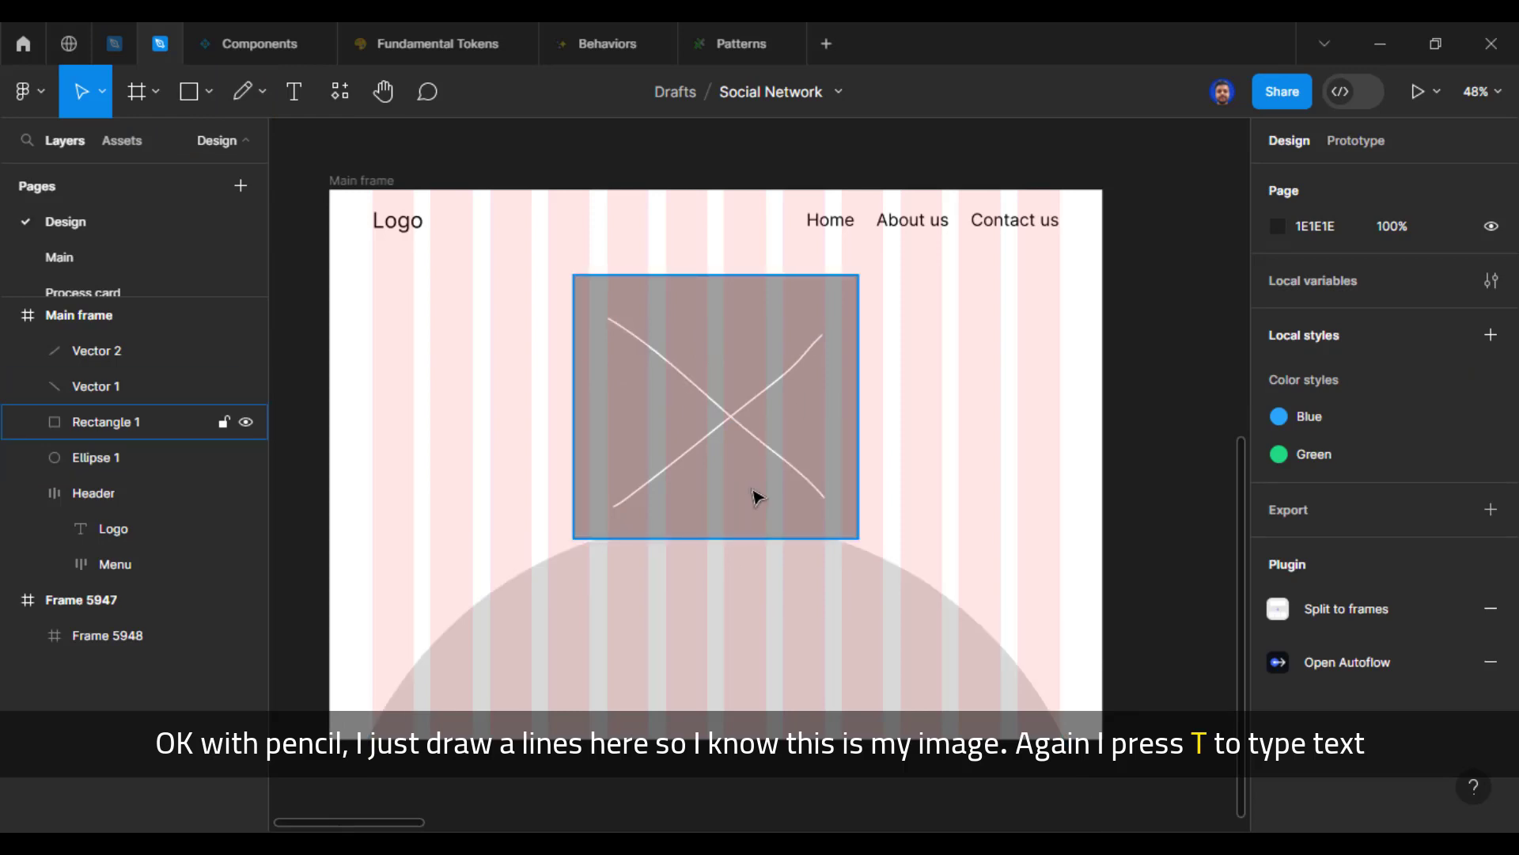
Step: Add the text "OOOOOPS! This page has escaped us!" on the circle below the placeholder rectangle
scroll(756, 496, "down", 2)
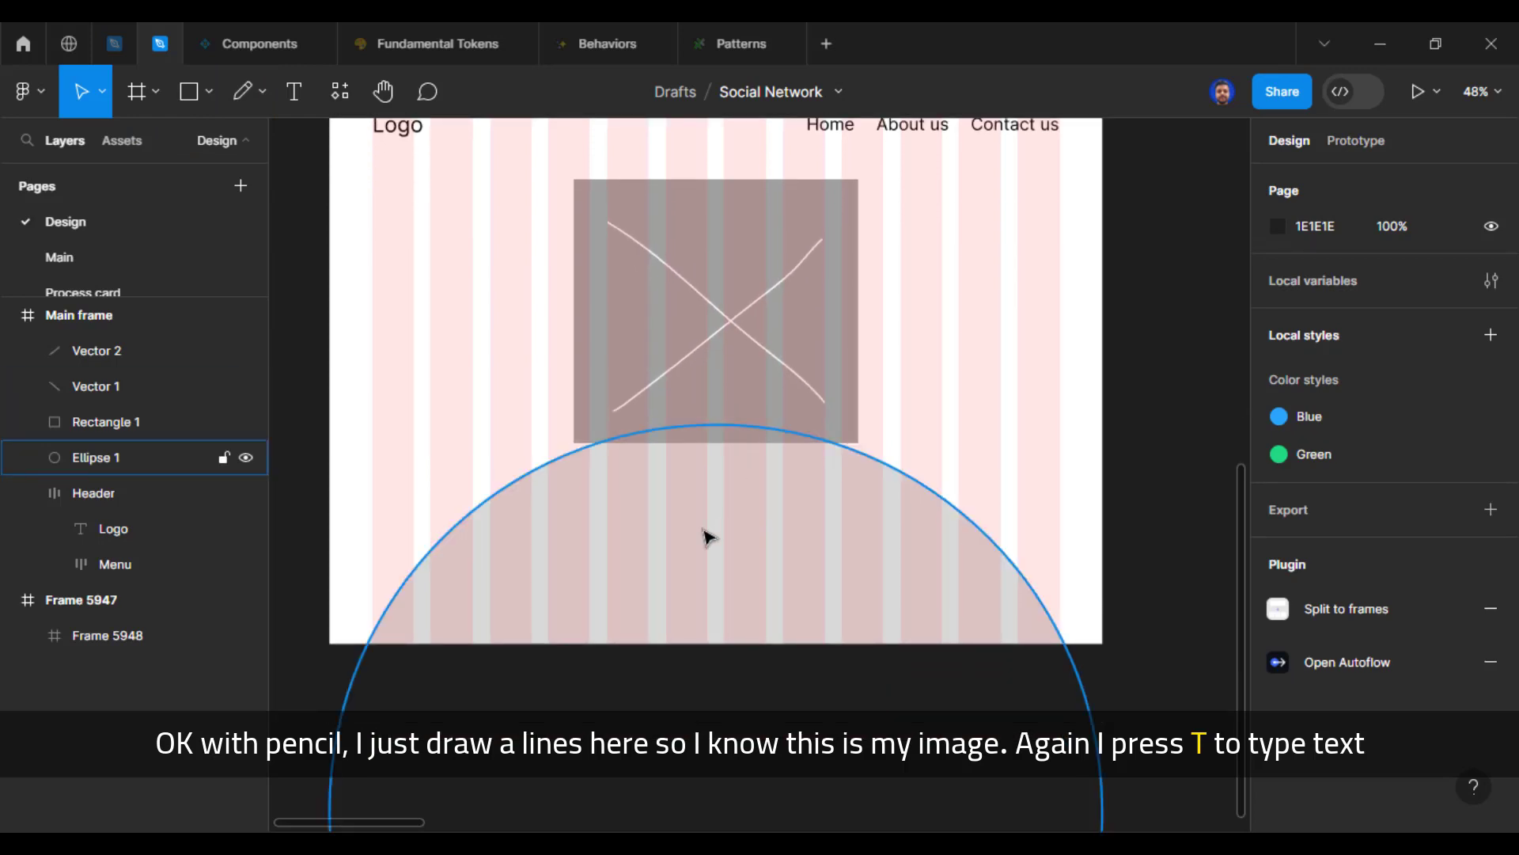
scroll(706, 536, "down", 1)
key("t")
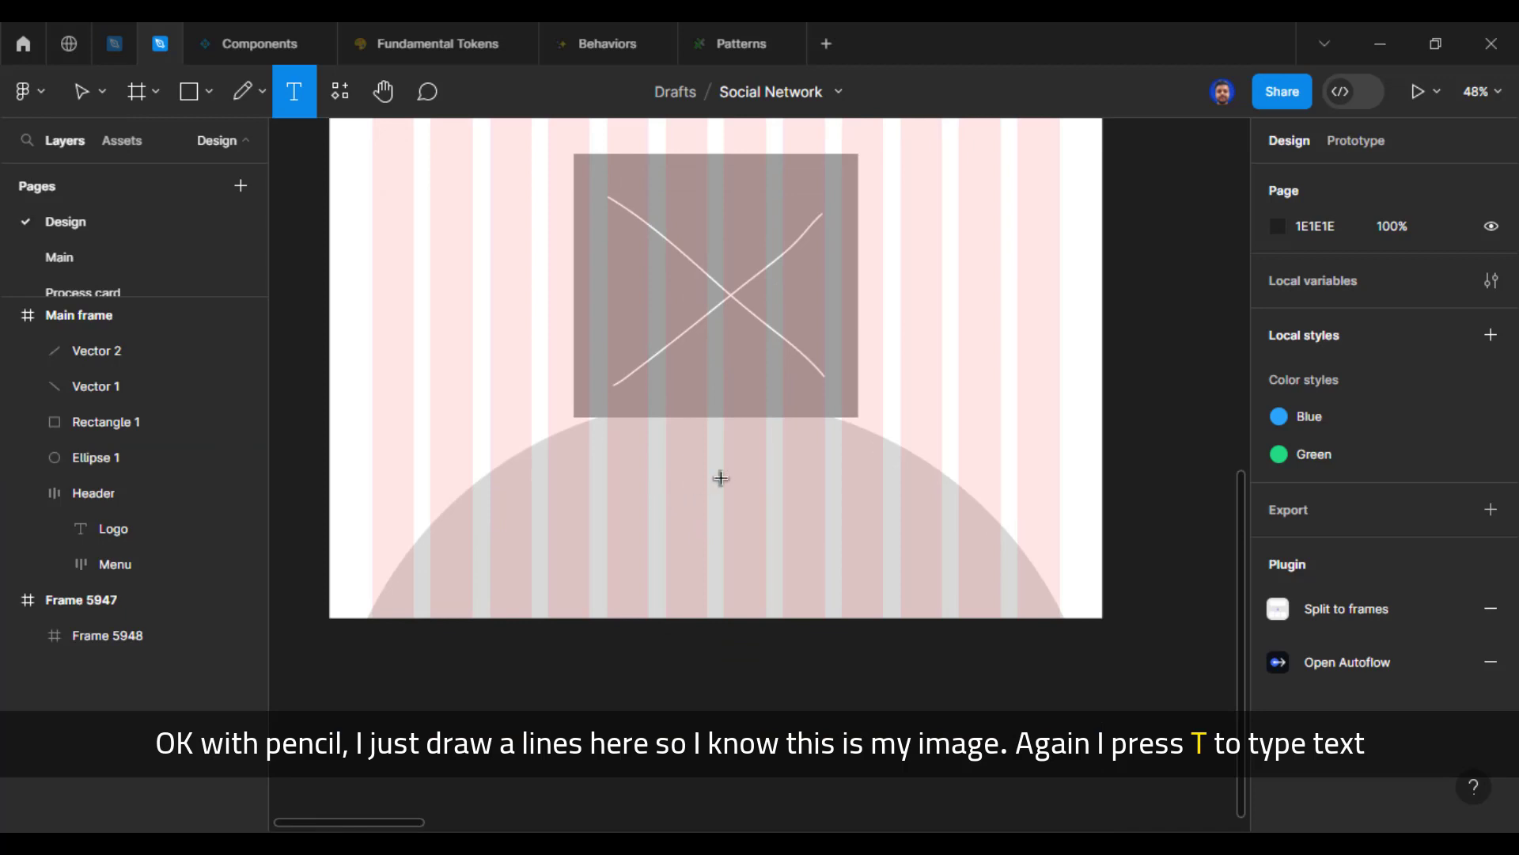
left_click(677, 494)
scroll(1117, 389, "up", 3)
scroll(1117, 390, "left", 4)
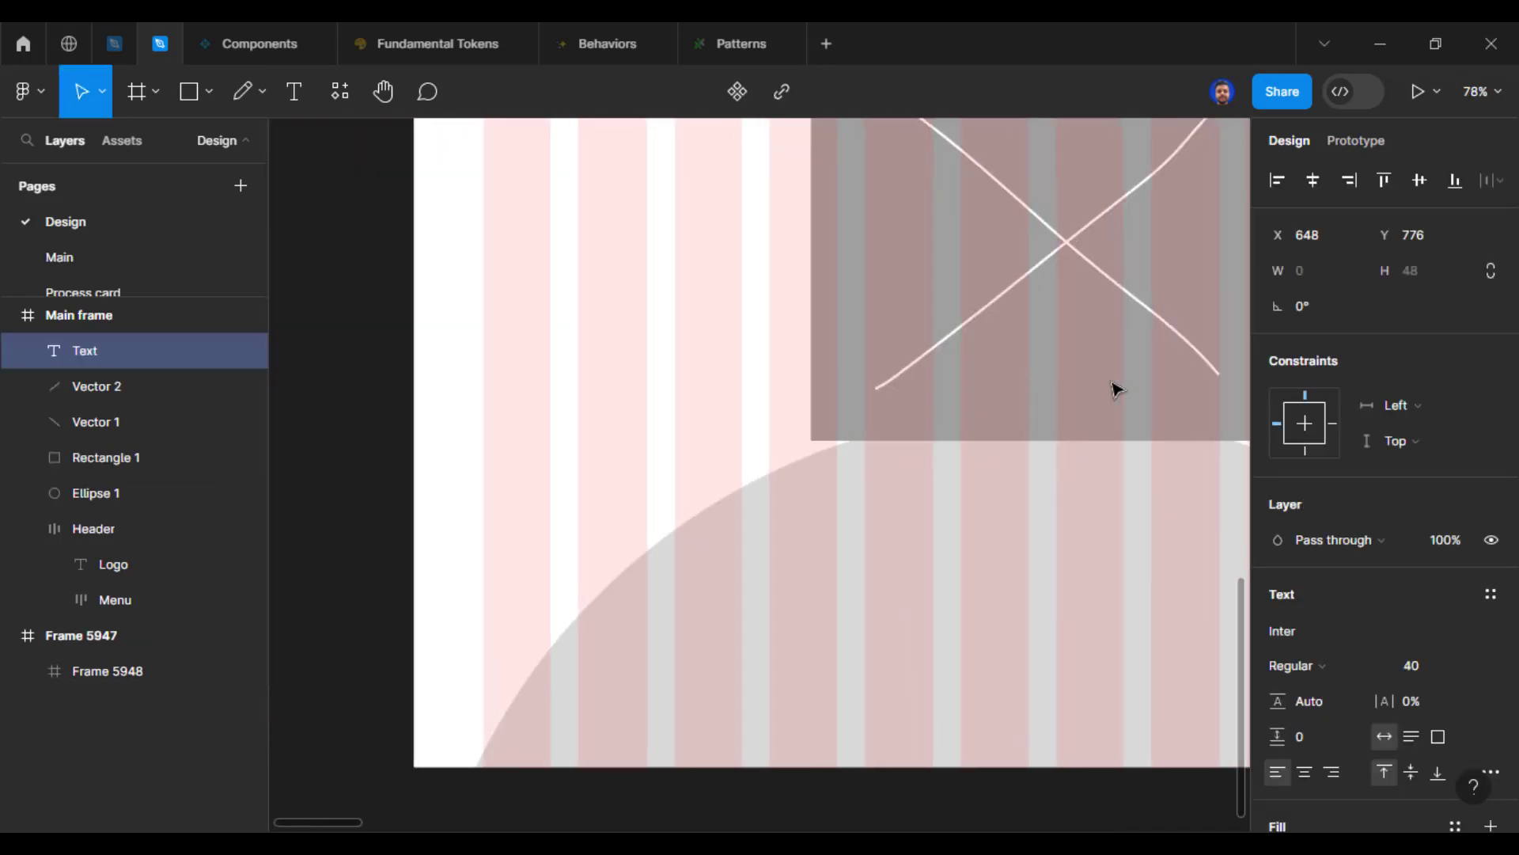
scroll(1117, 389, "right", 4)
type("OOOOOPS")
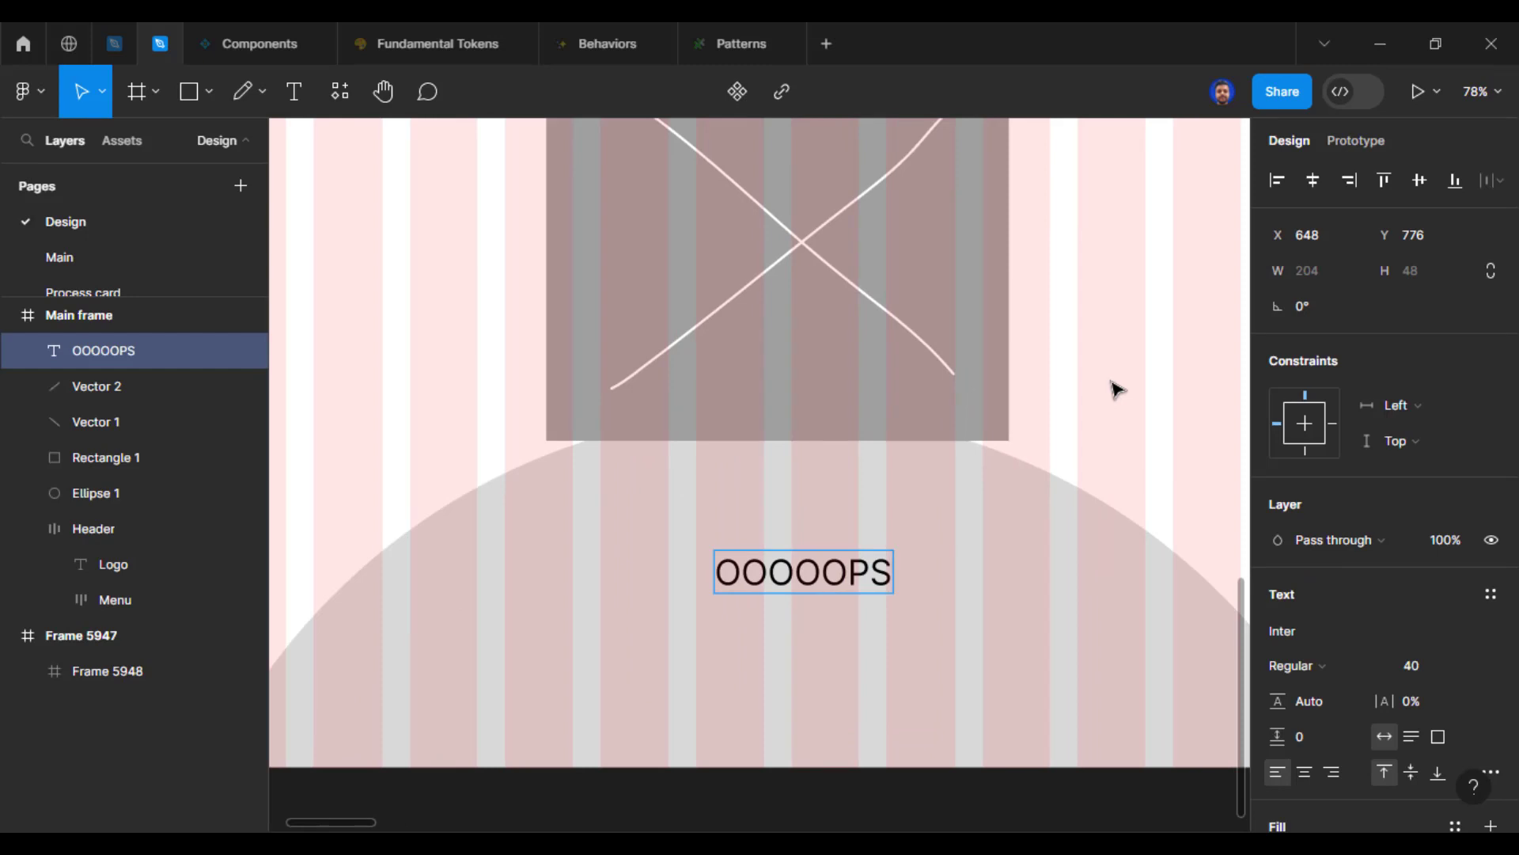
type("! THIS")
key("BackSpace")
key("BackSpace")
key("BackSpace")
type("h")
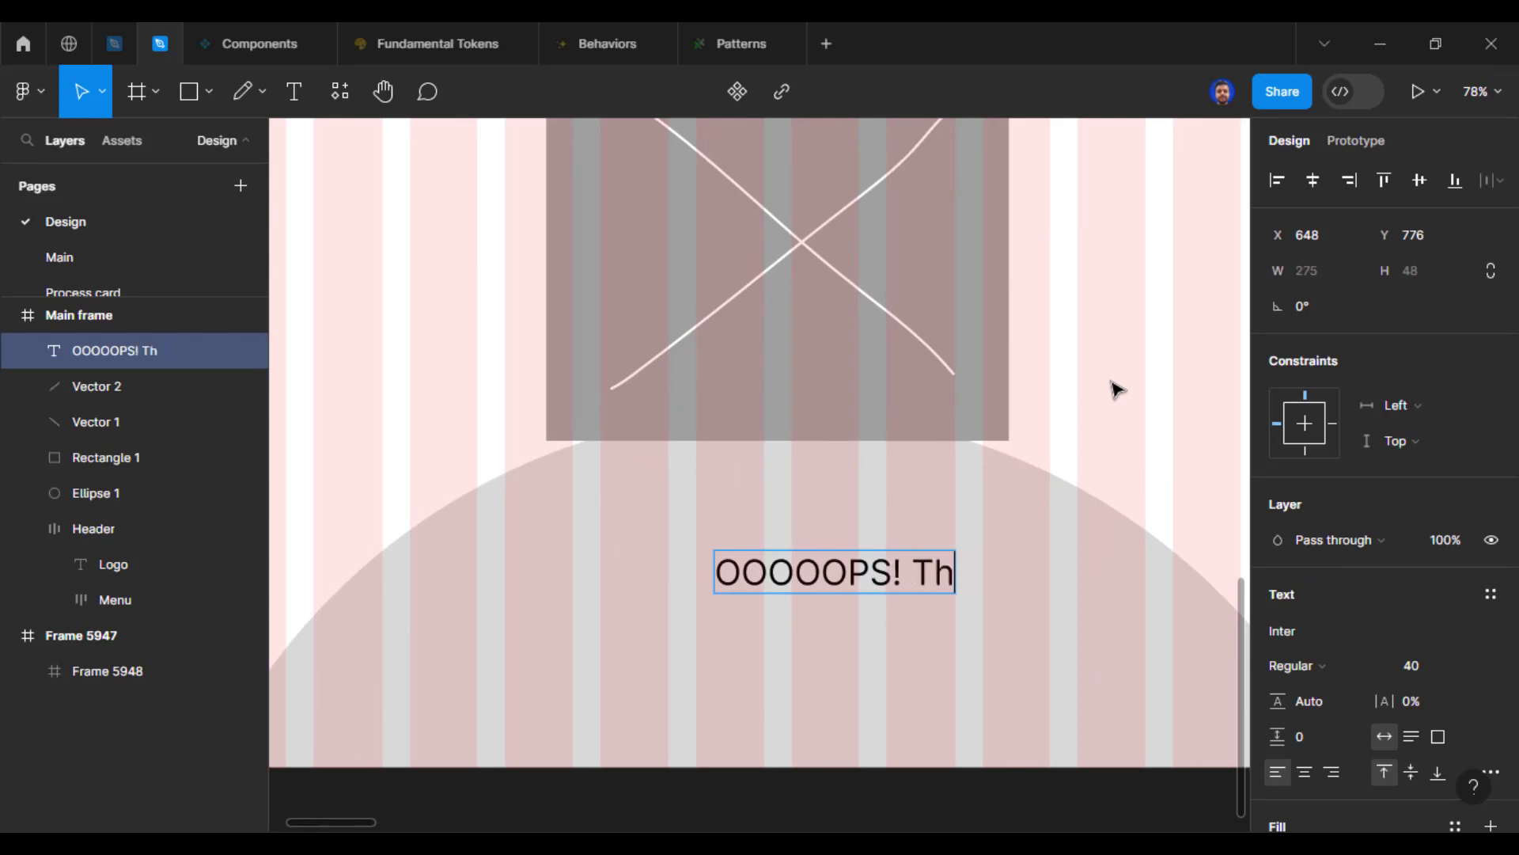
type("is page has escaped us!")
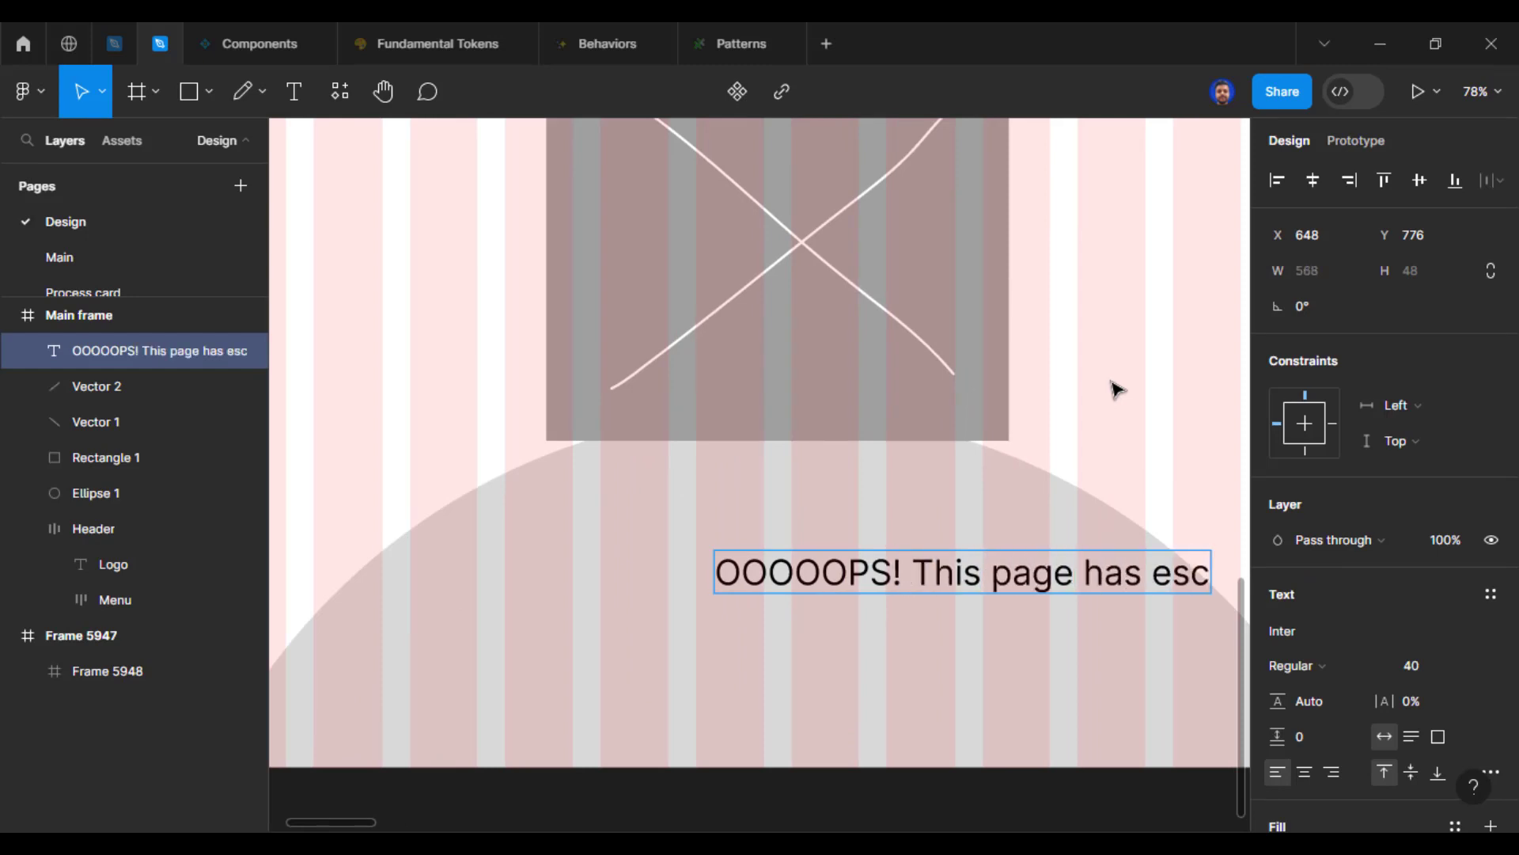
key("Escape")
Step: Shift the message text slightly down and set its font size to 32
mouse_move(860, 583)
left_mouse_down()
mouse_move(801, 595)
mouse_move(872, 594)
mouse_move(842, 587)
left_mouse_up()
left_click(1420, 666)
type("32")
key("Return")
Step: Centre the message text horizontally in the main frame and nudge it slightly down
key("alt")
key("alt+h")
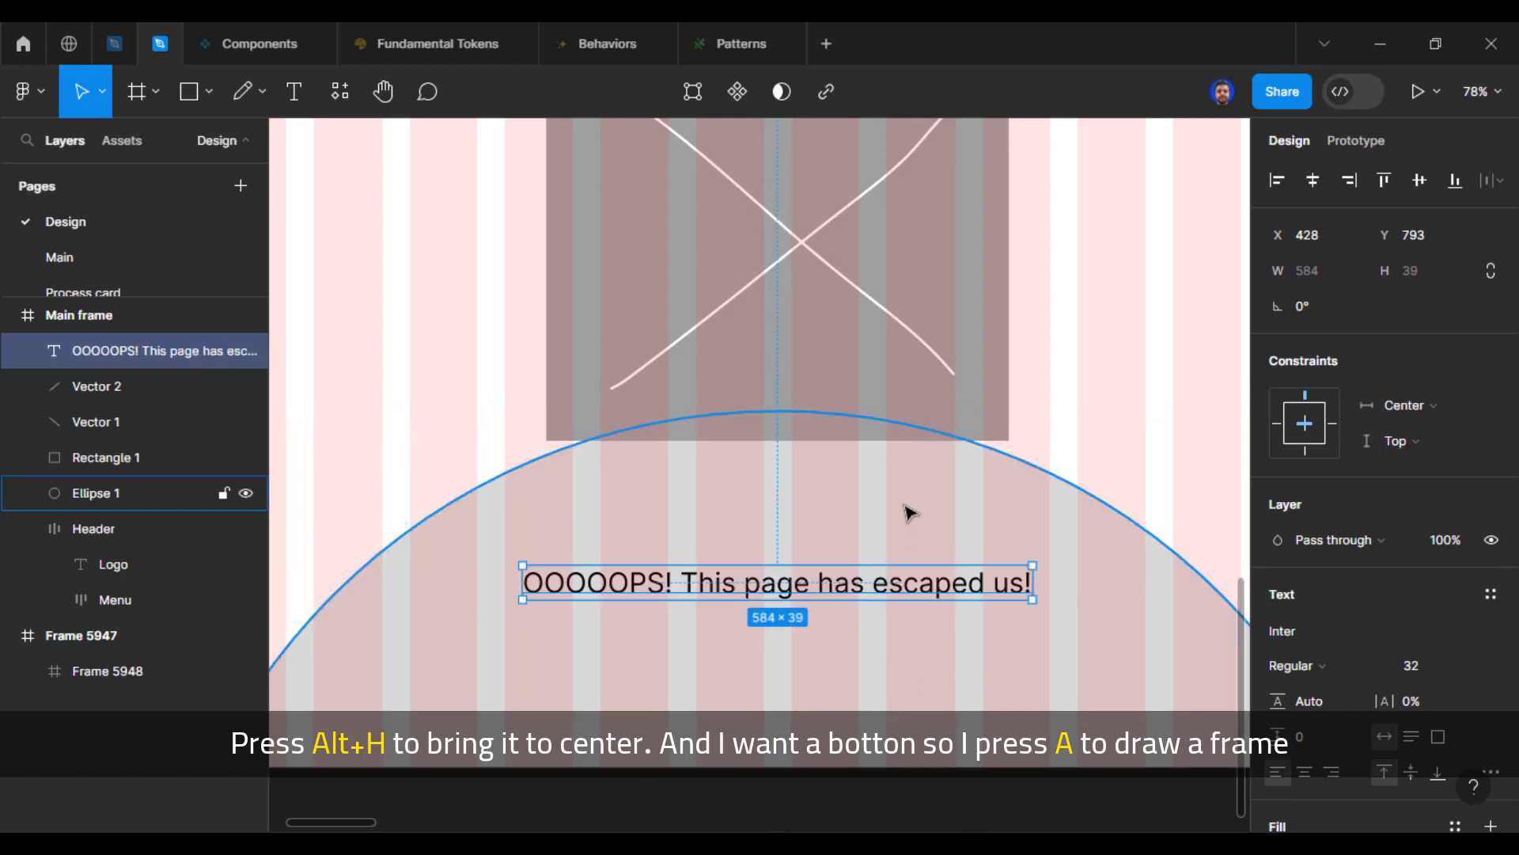
left_click_drag(875, 657, 866, 572)
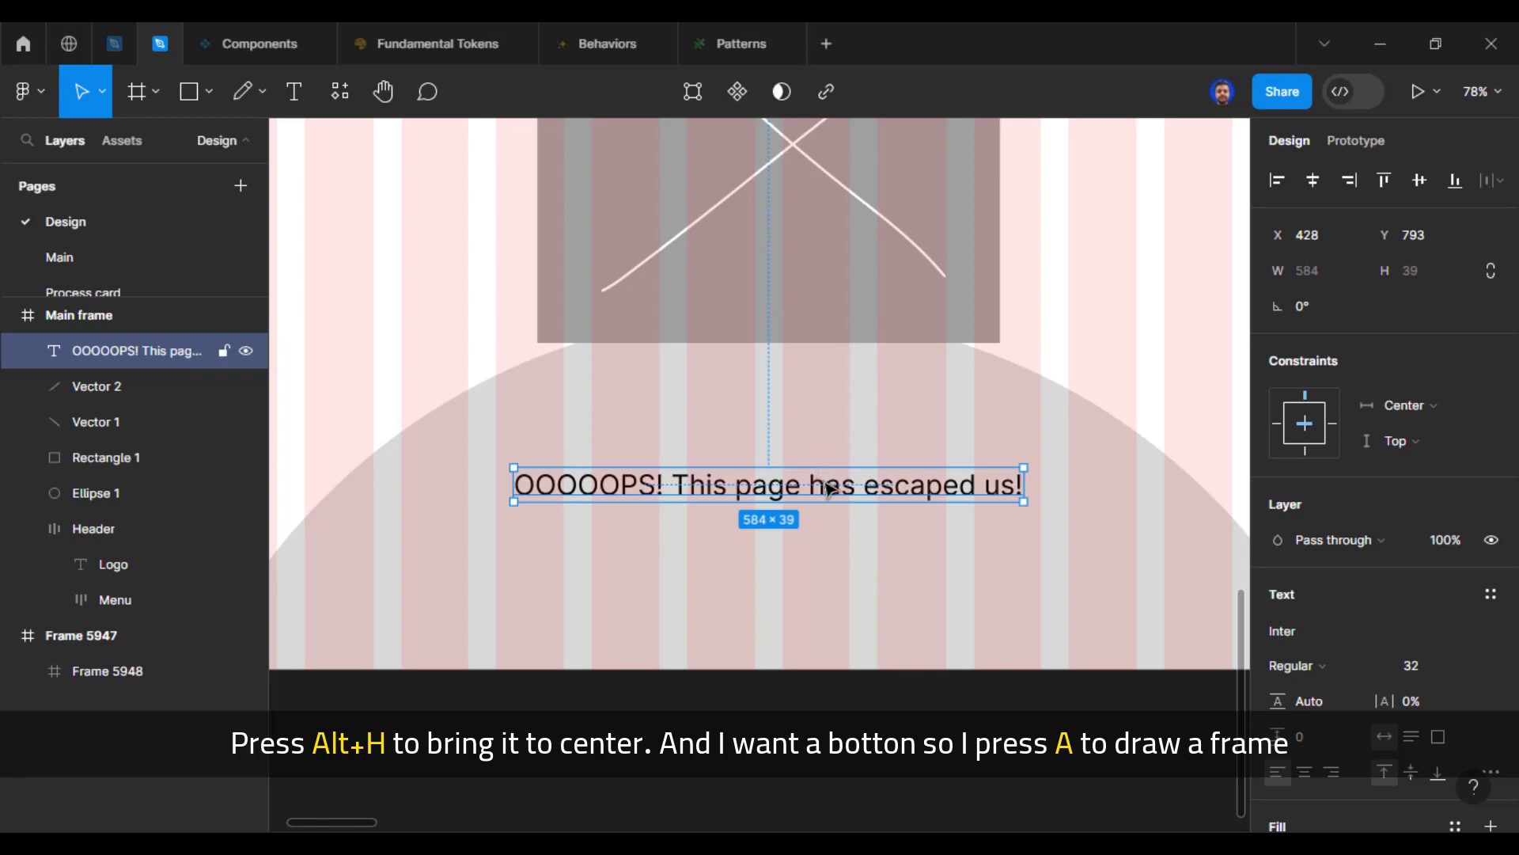
mouse_move(824, 485)
left_mouse_down()
mouse_move(838, 512)
mouse_move(825, 490)
left_mouse_up()
left_click(807, 778)
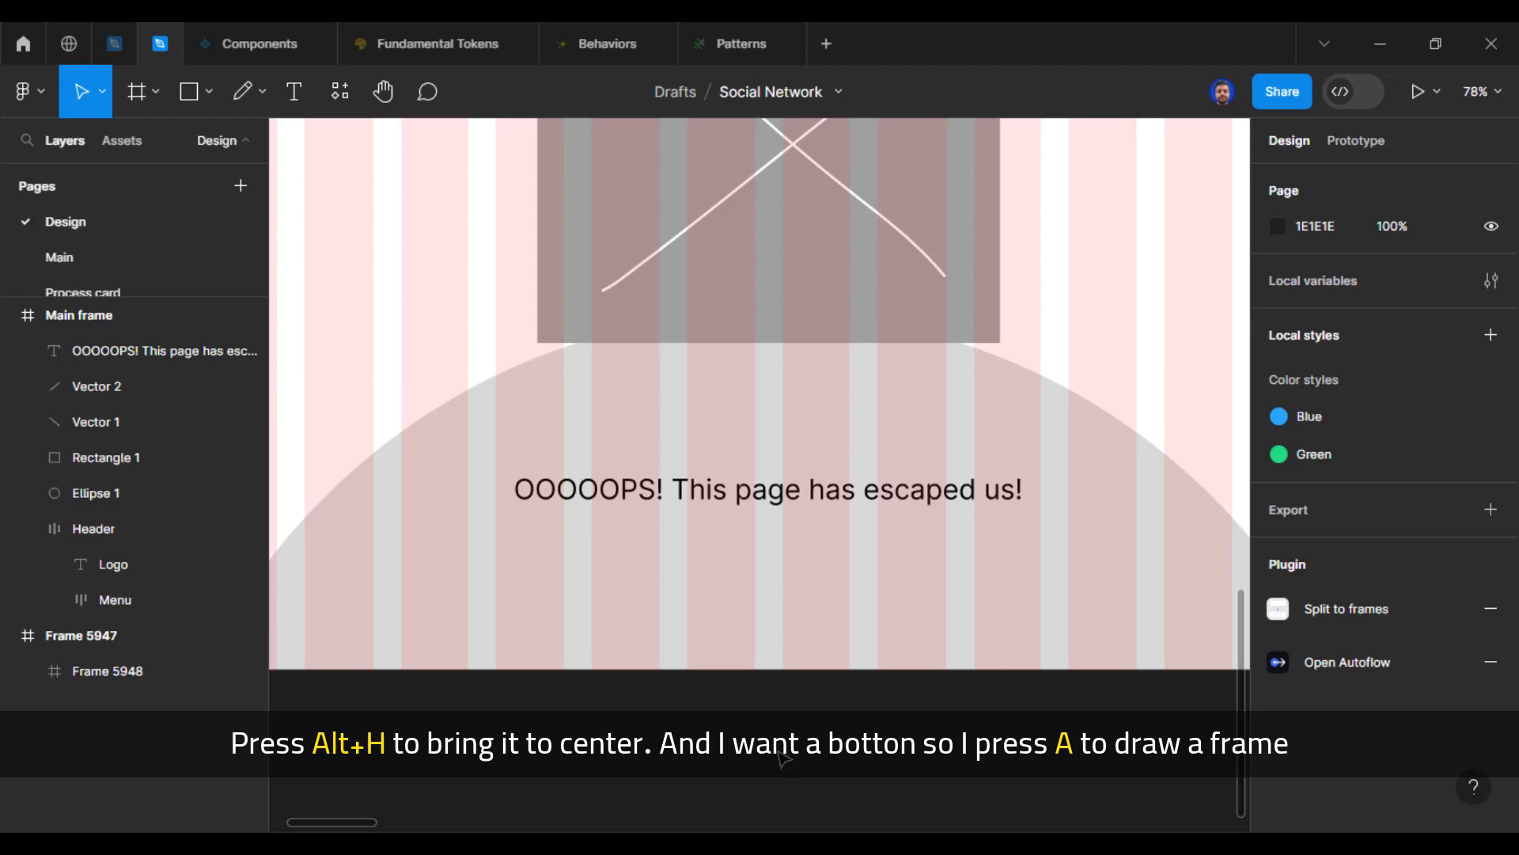
Step: Draw a button frame about 221 wide below the message text and set its height to 48
key("a")
left_click_drag(667, 560, 859, 605)
left_click(1421, 319)
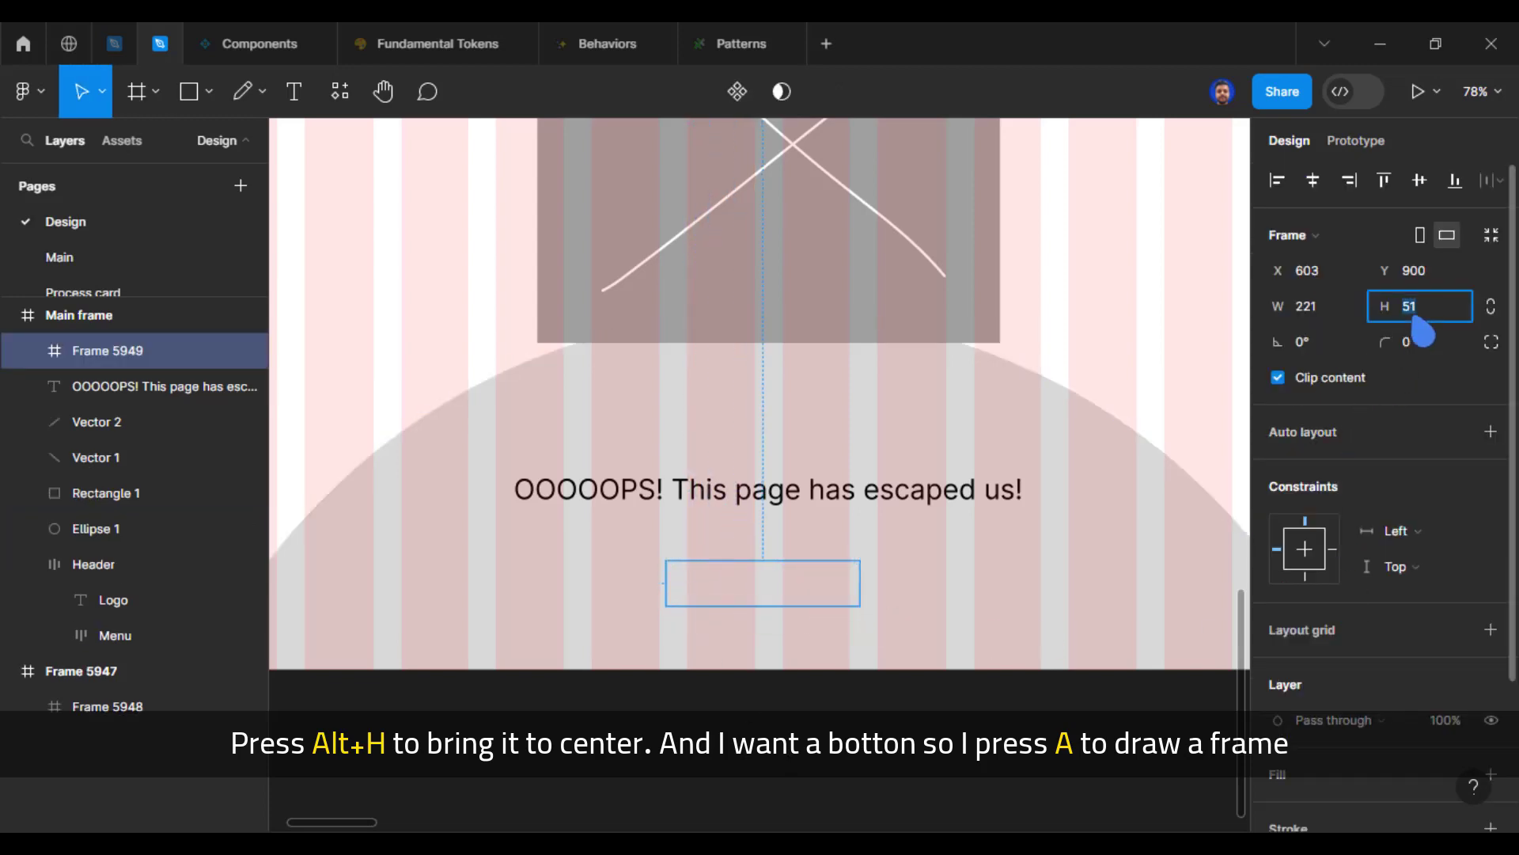
type("48")
key("Return")
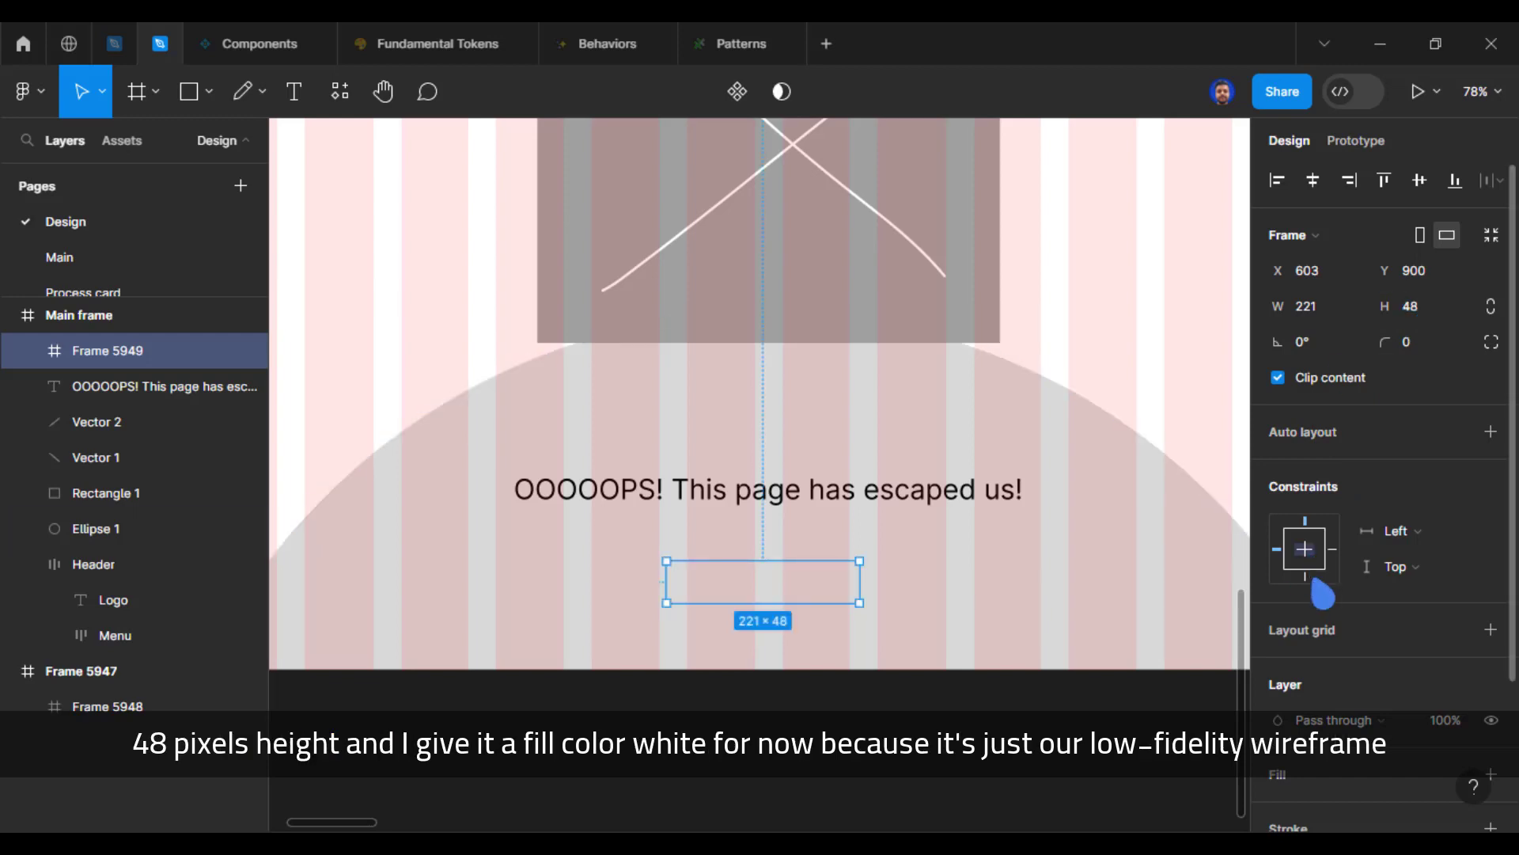
Step: Give the button frame a white FFFFFF fill and move it up, centred under the message text
scroll(1293, 695, "down", 3)
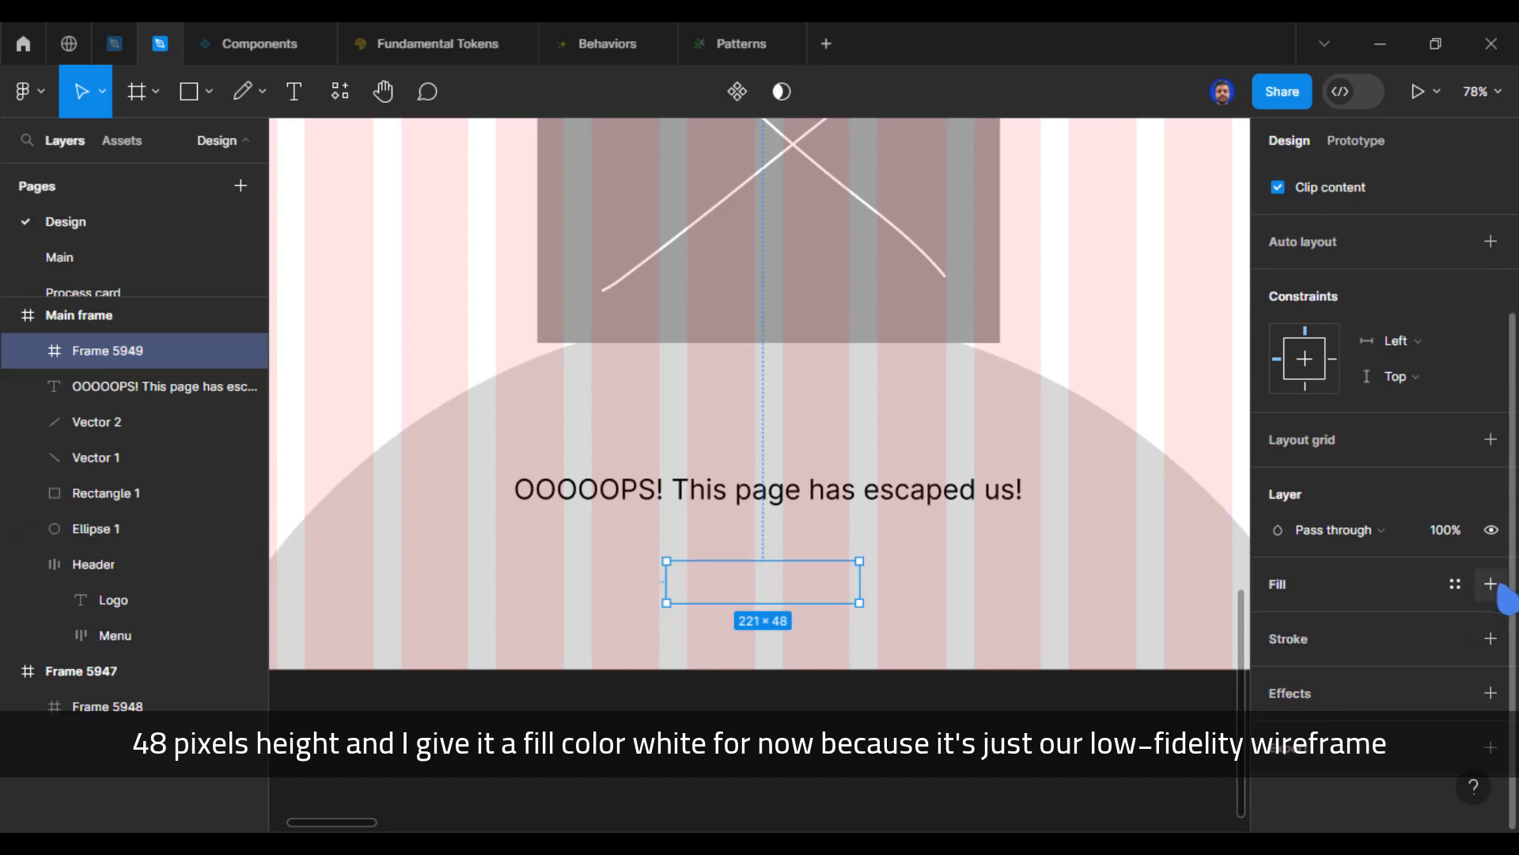
left_click(1490, 583)
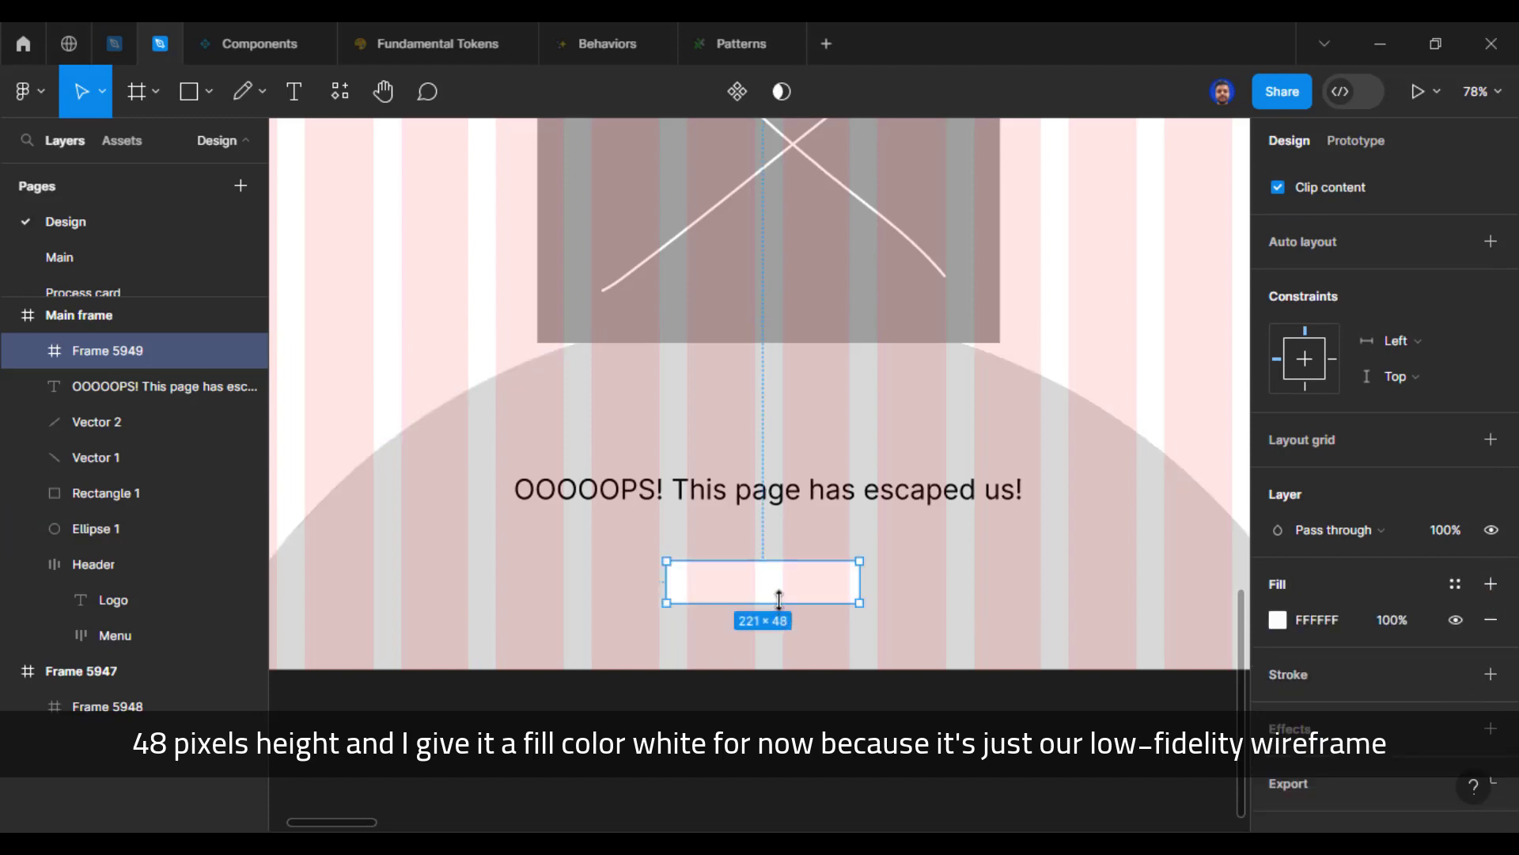
left_click_drag(780, 587, 787, 566)
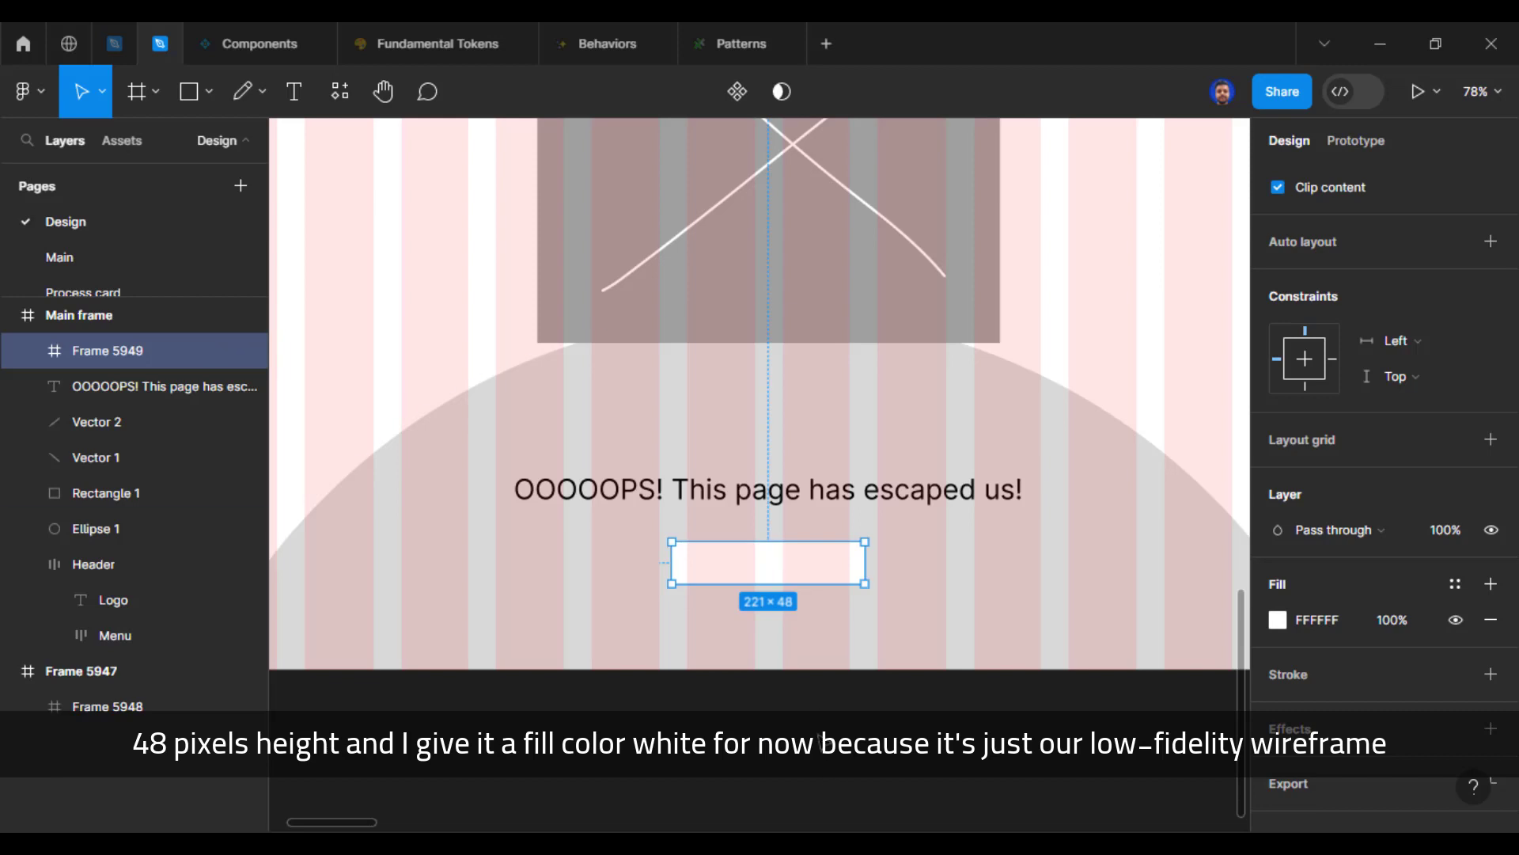
Step: Add auto layout to the white button frame below the message text
scroll(805, 723, "up", 3)
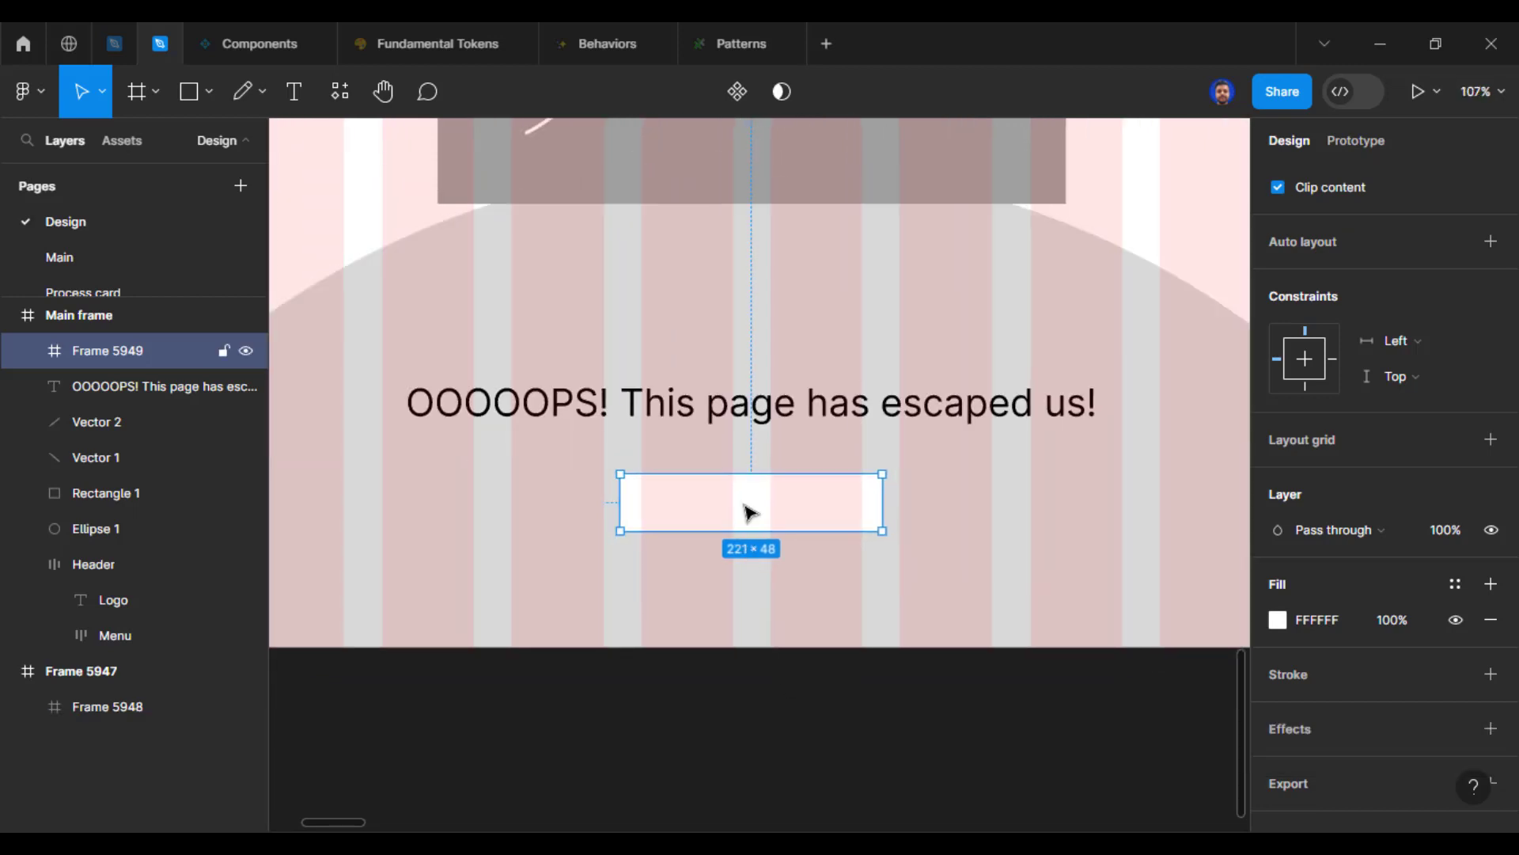
key("shift+a")
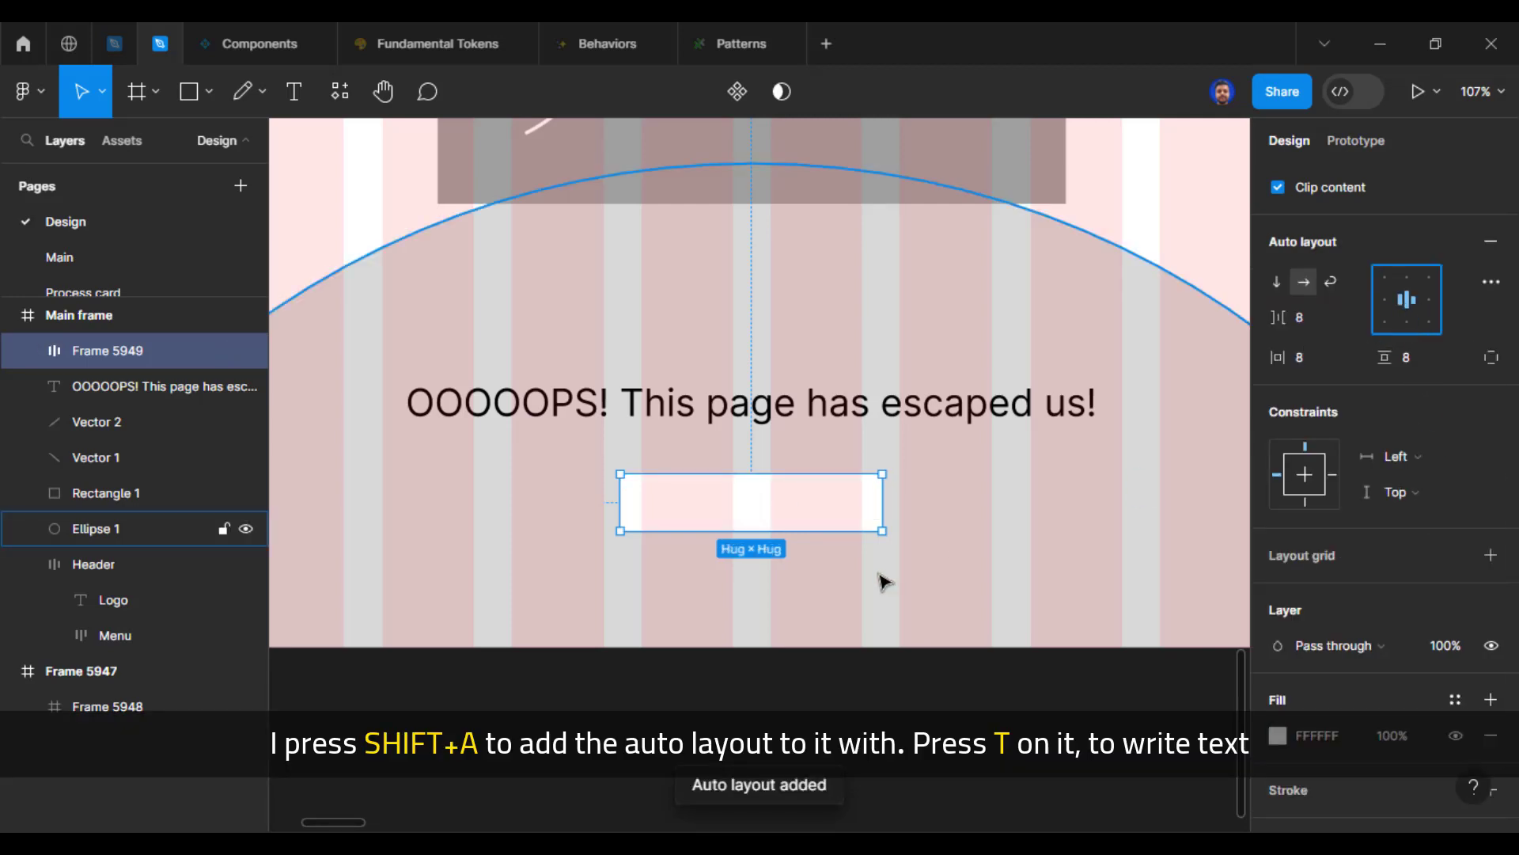
left_click(740, 495)
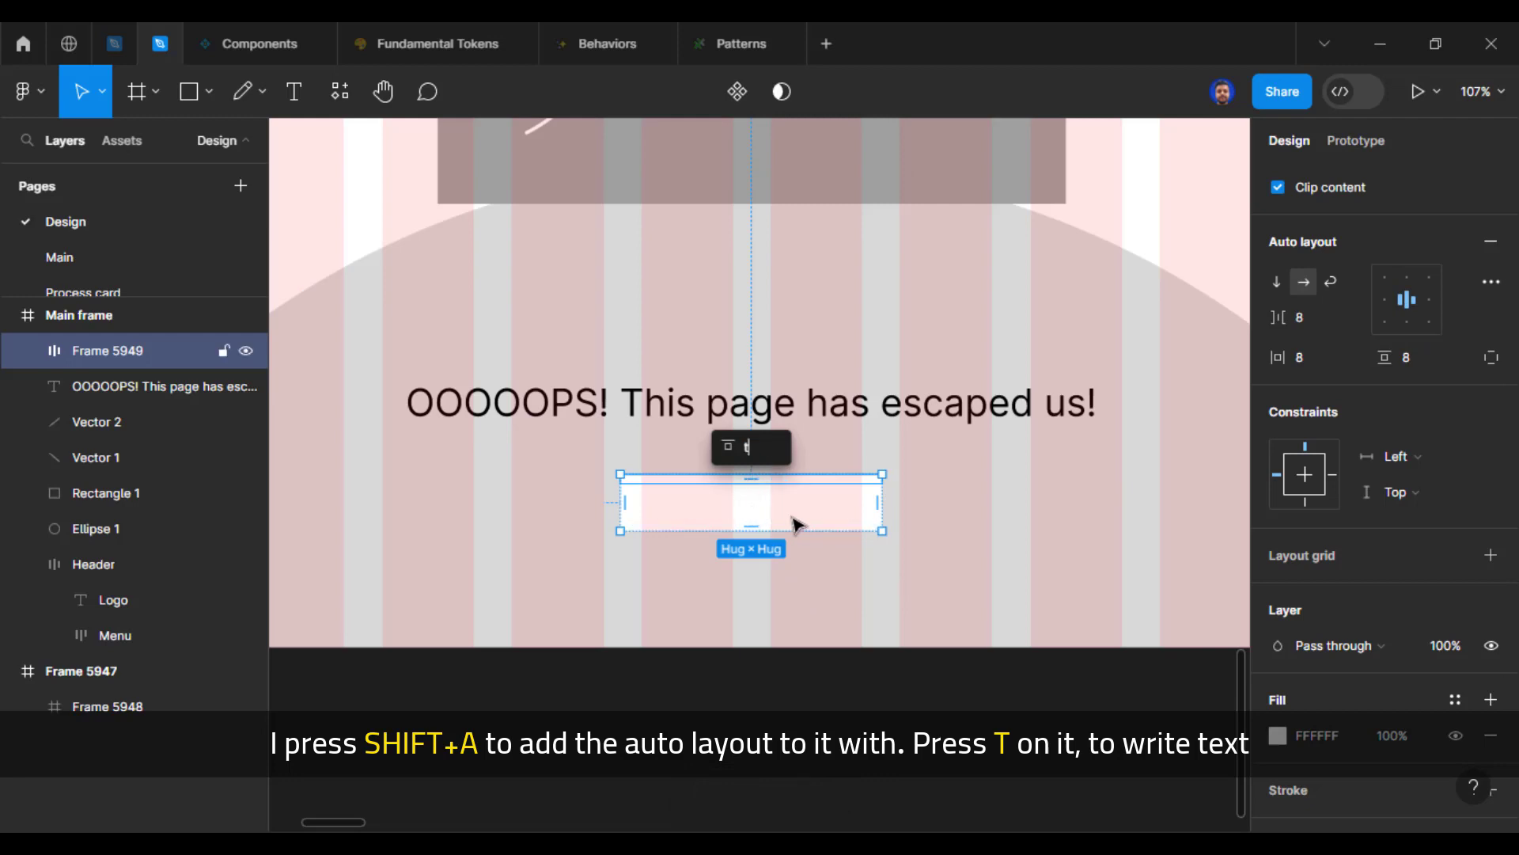
key("Escape")
Step: Add the text label "Back to Home" inside the button frame
key("t")
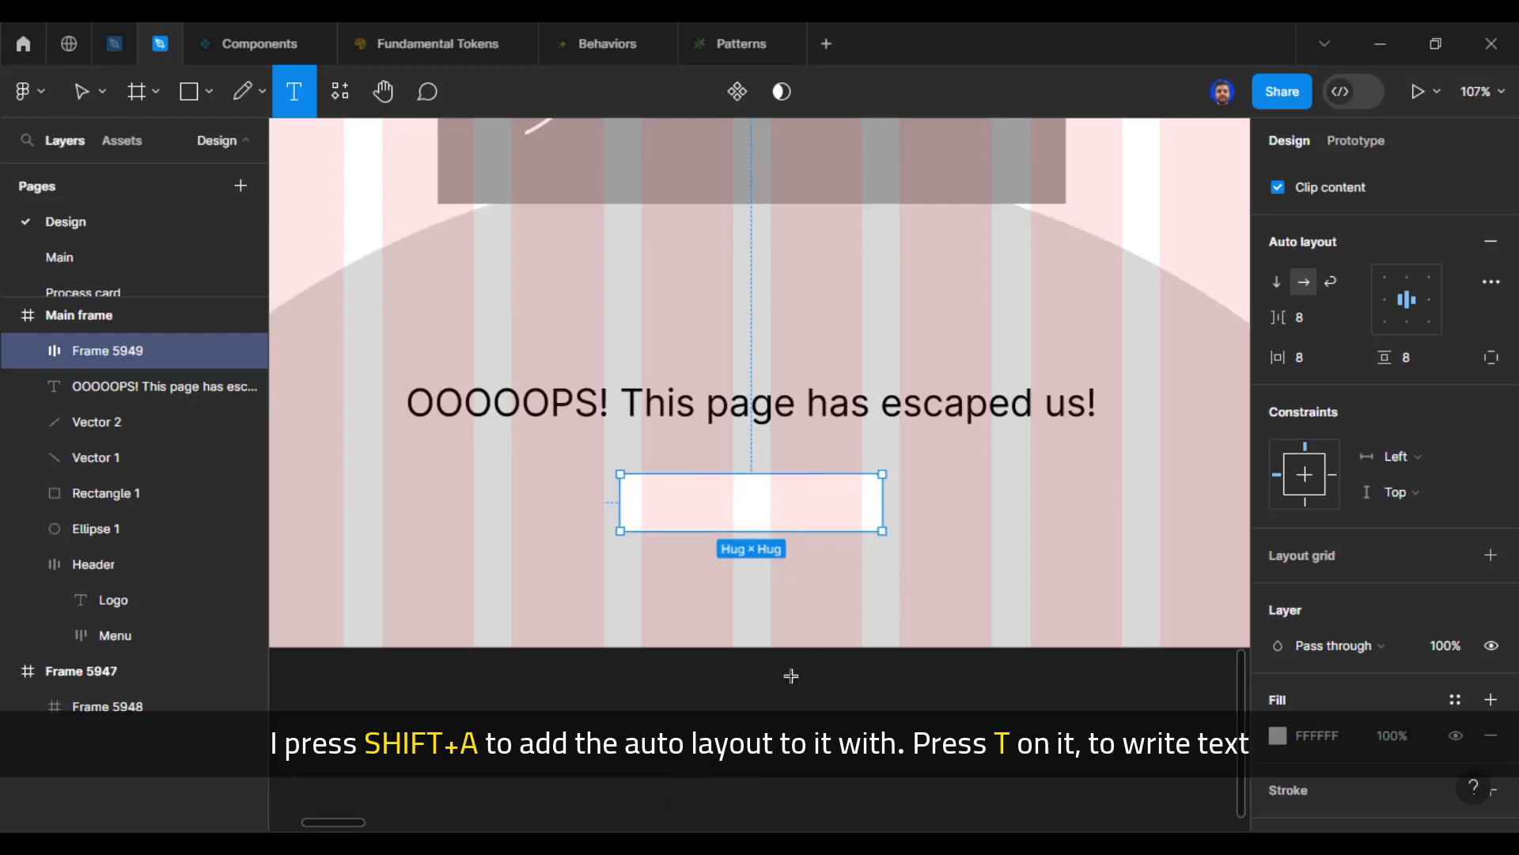
left_click(751, 503)
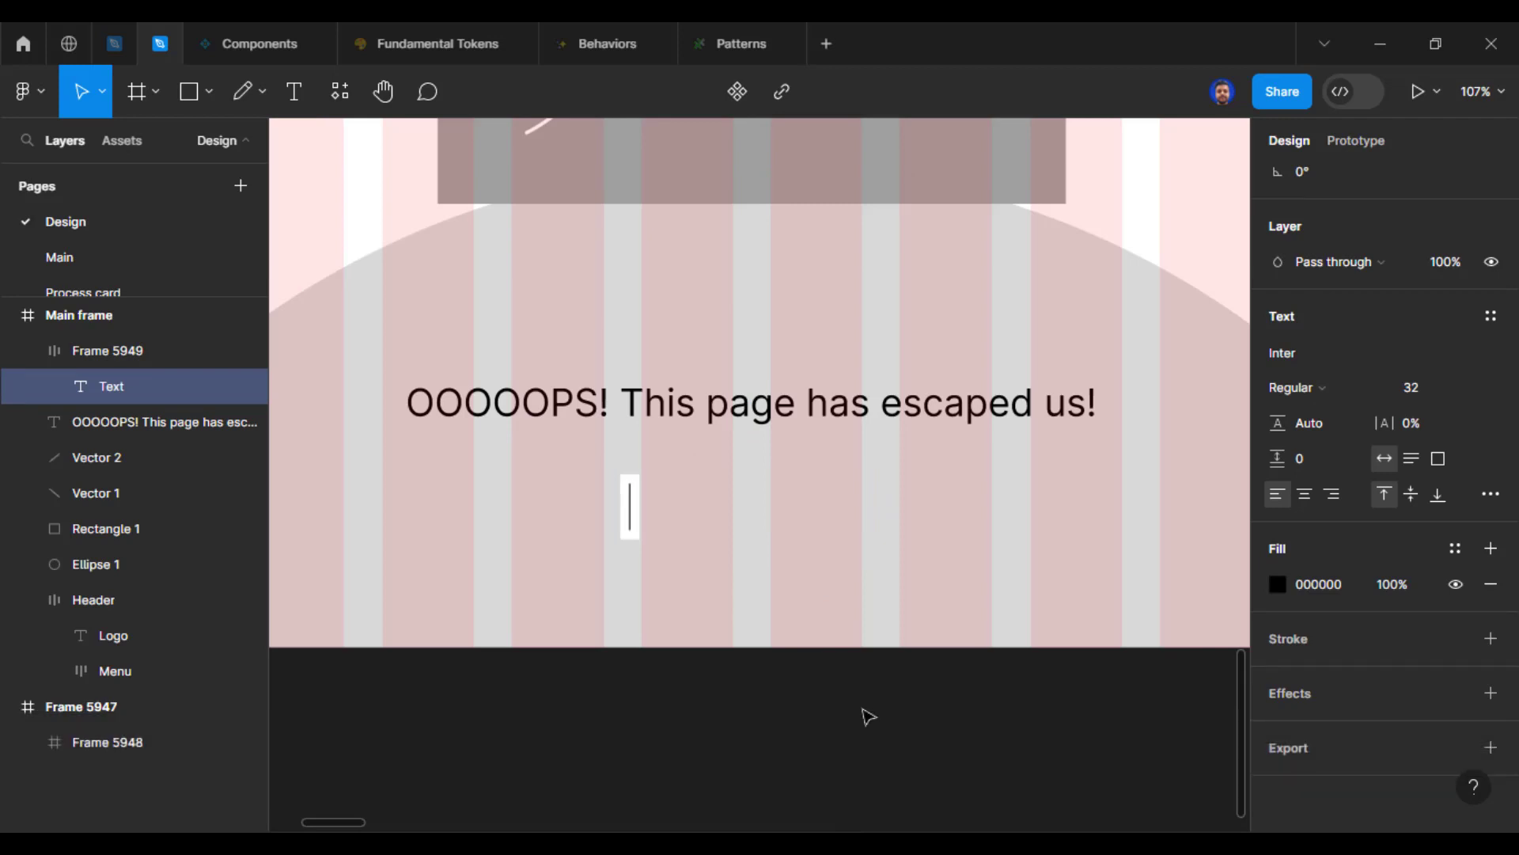
type("Back to H")
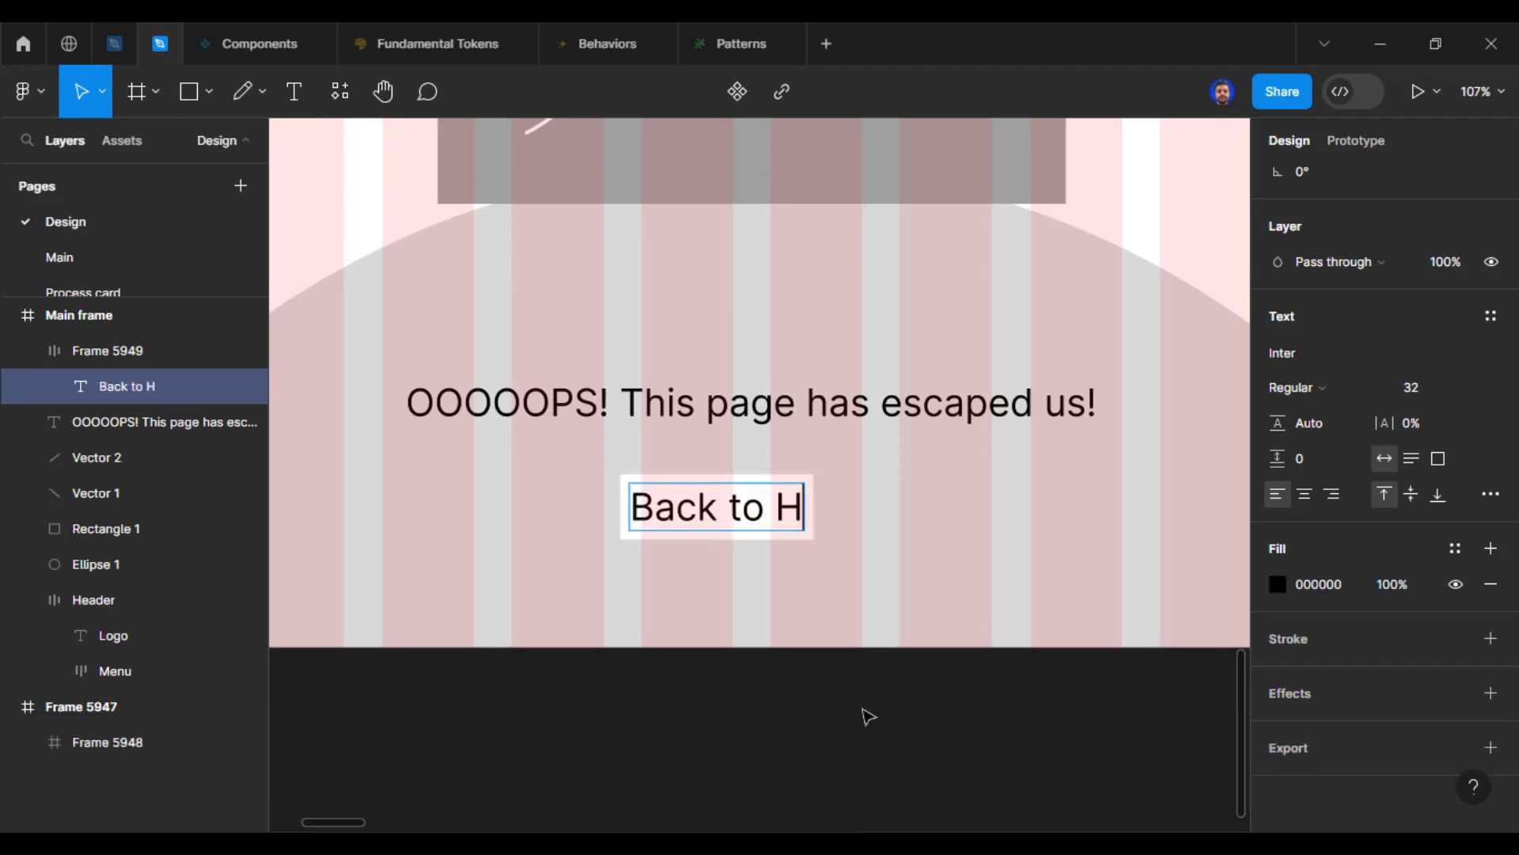
type("OME")
key("BackSpace")
key("BackSpace")
key("BackSpace")
type("ome")
key("Escape")
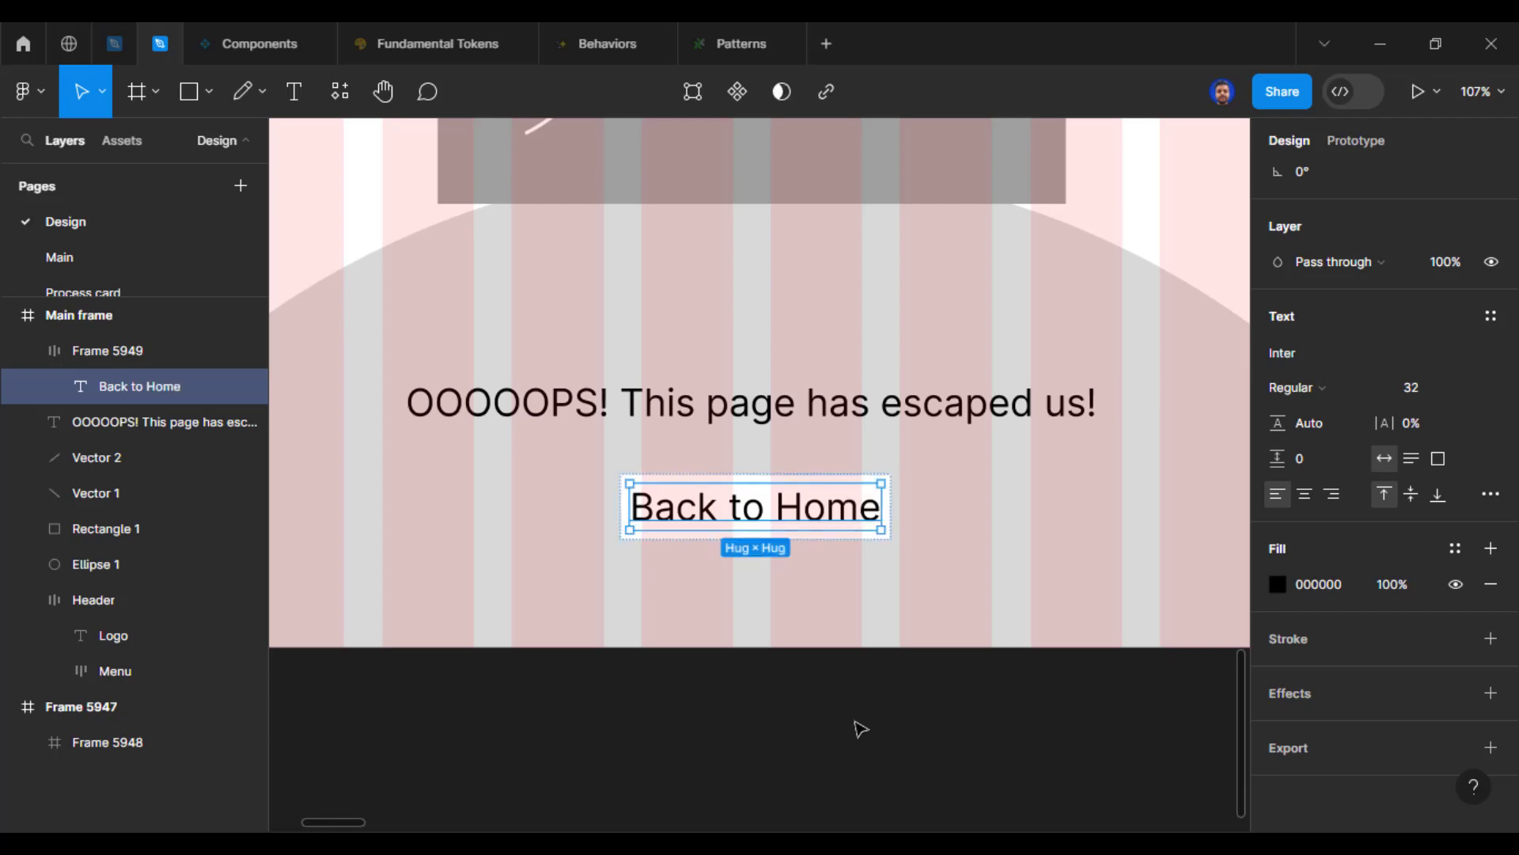
Step: Set the button frame's horizontal padding to 24 and its vertical padding to 16
key("Escape")
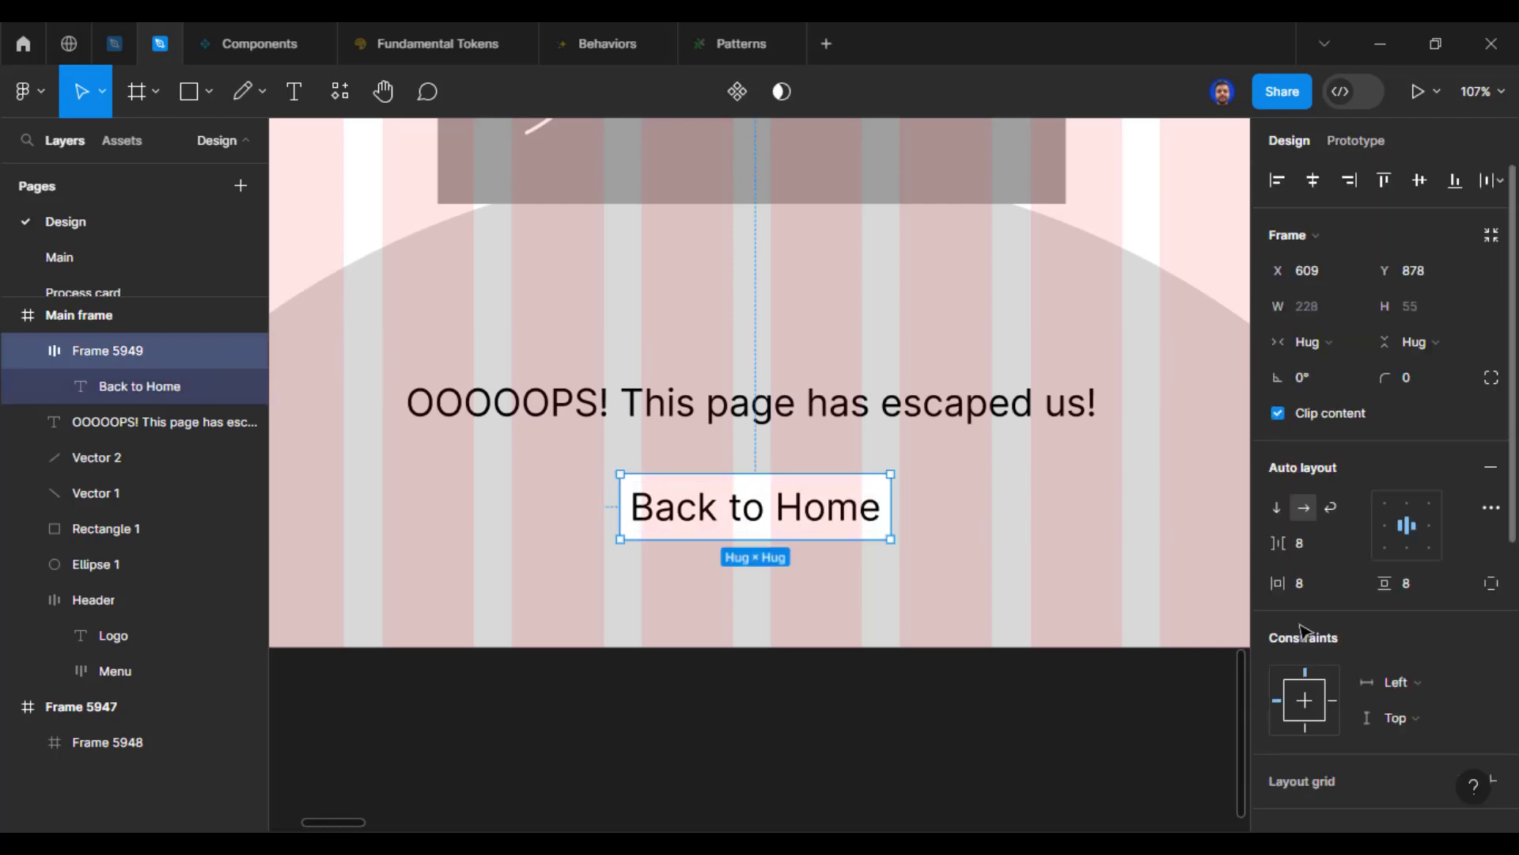
left_click(1330, 590)
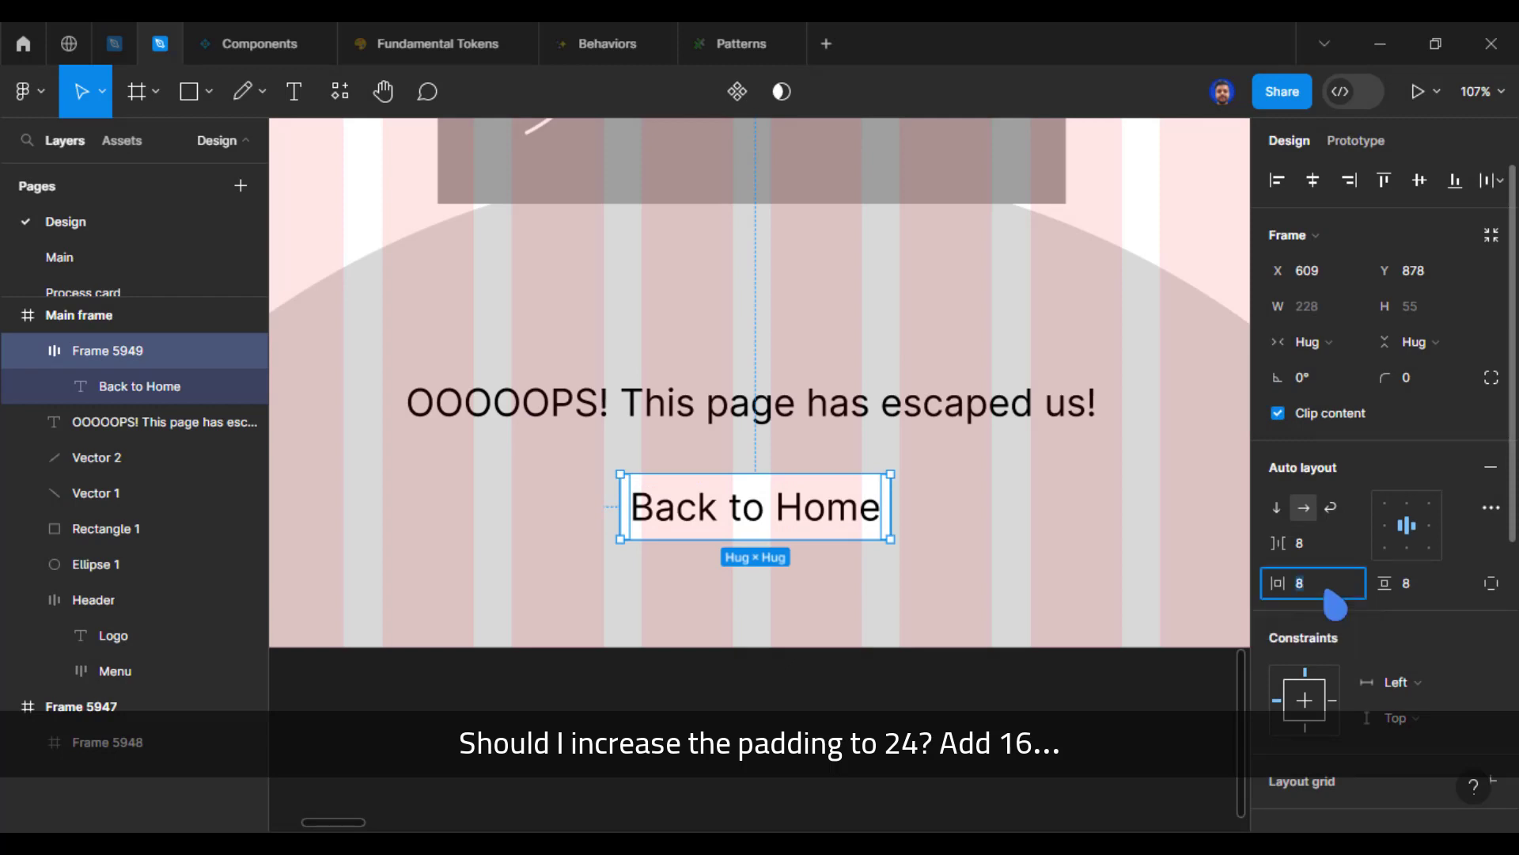
type("24")
key("Return")
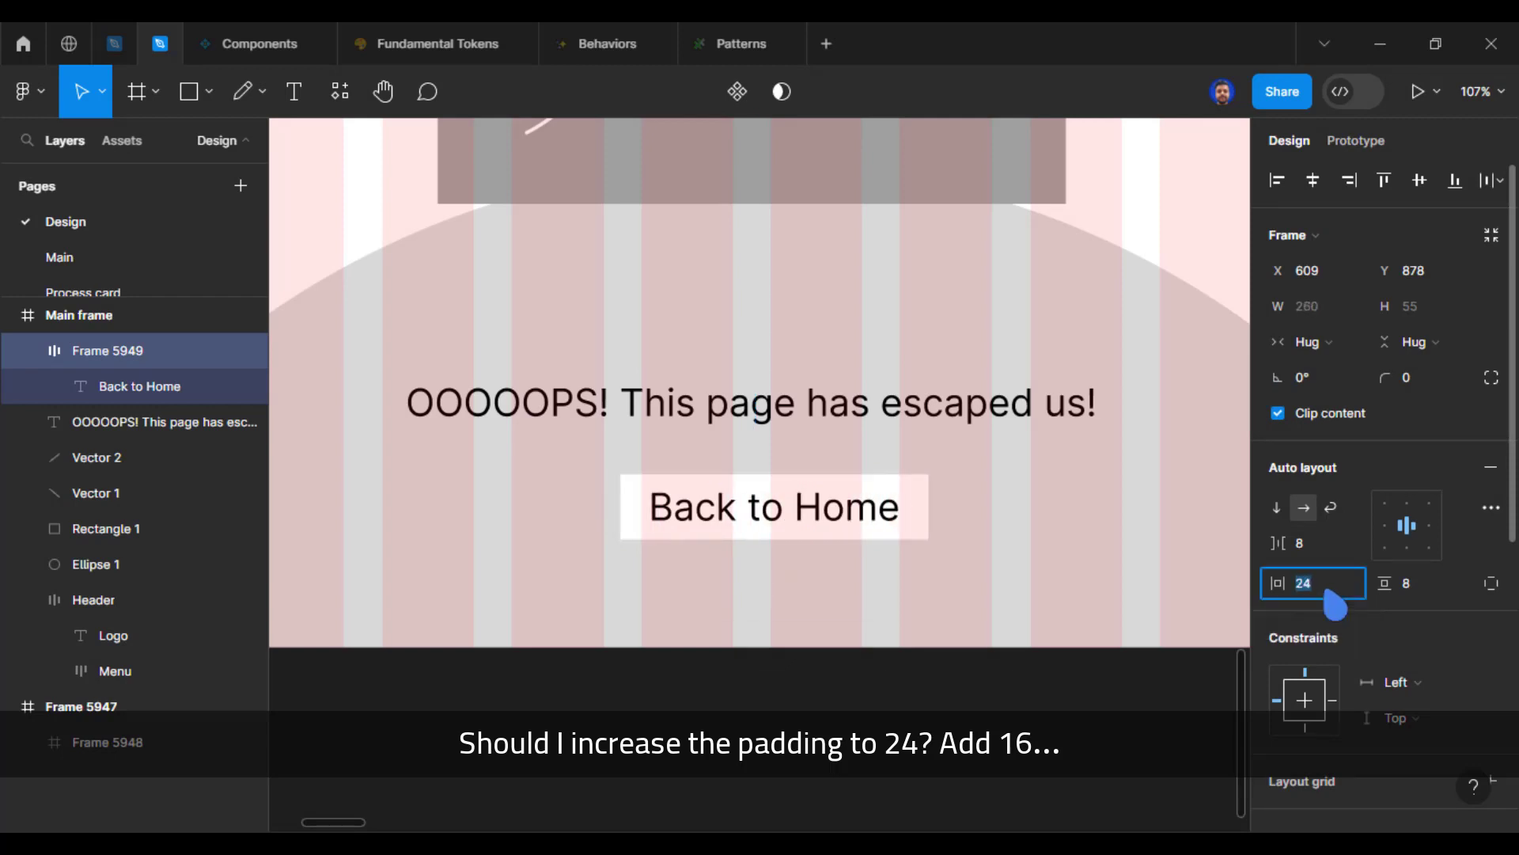
left_click(1454, 594)
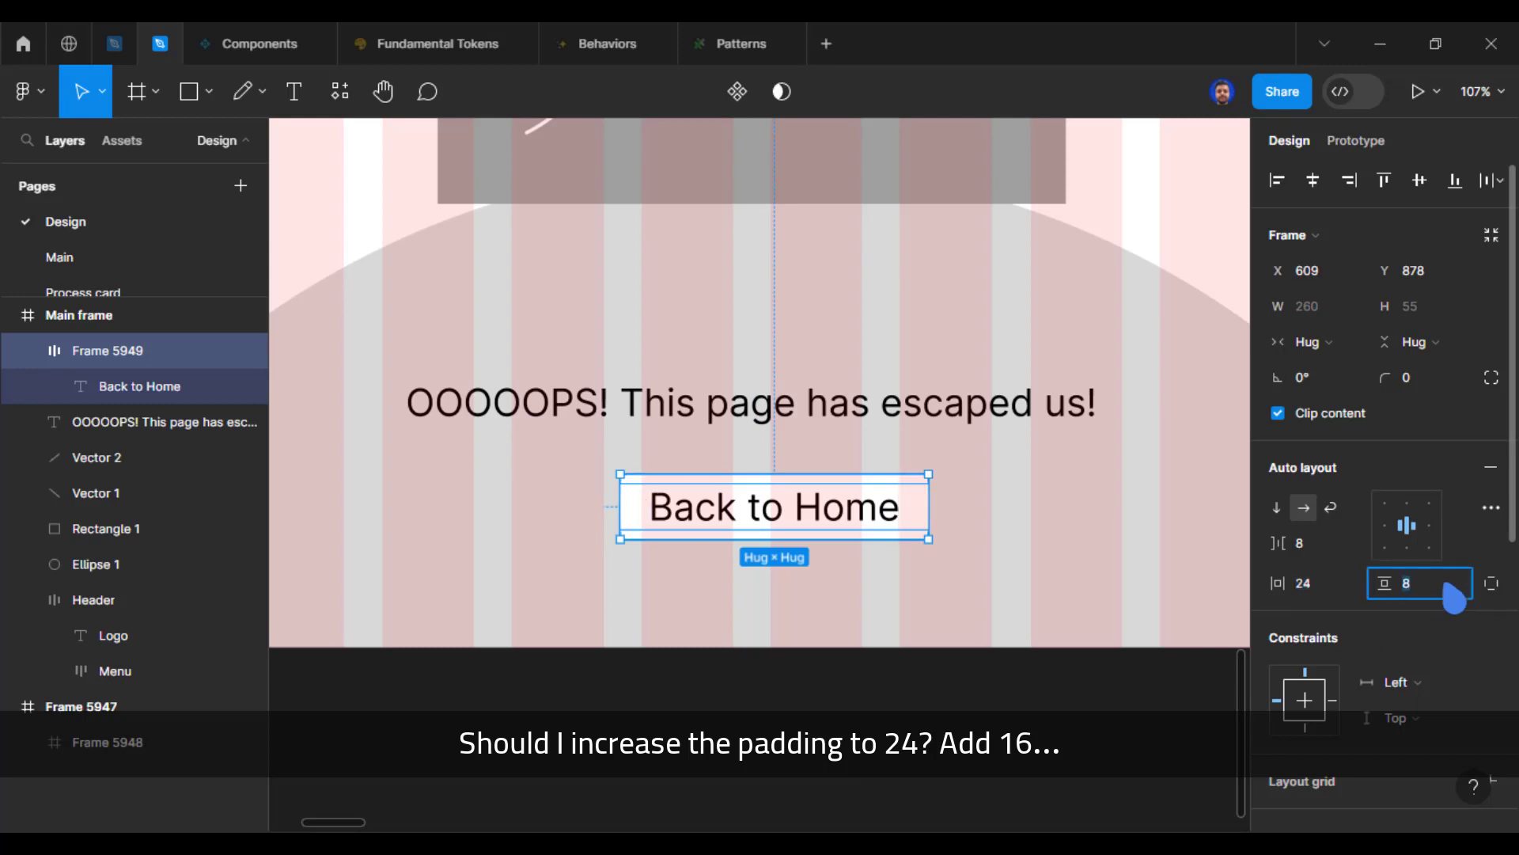
type("16")
key("Return")
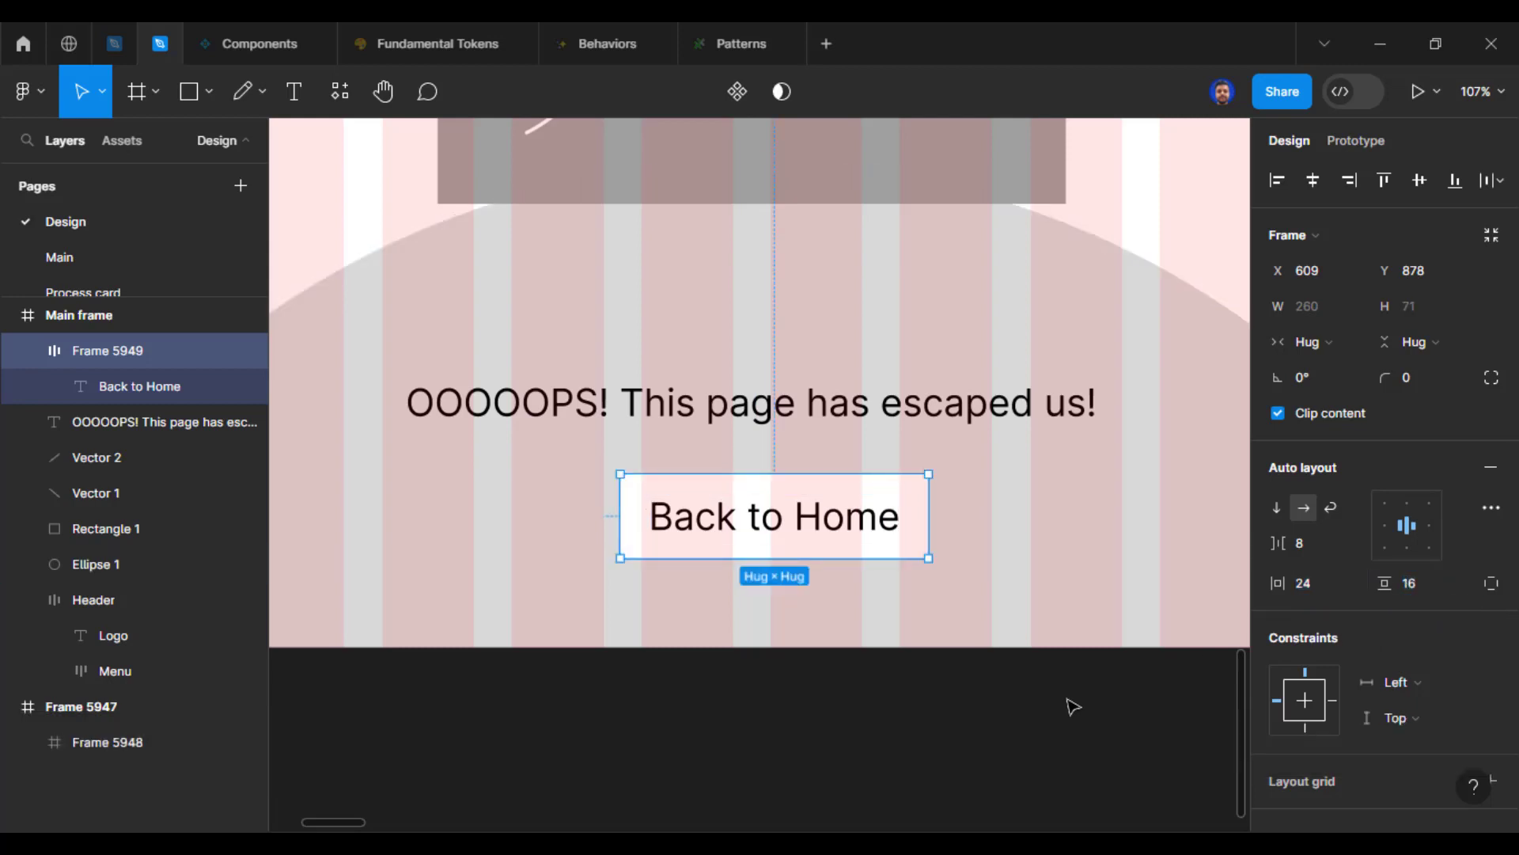
Step: Draw an icon placeholder circle about 22 × 22 inside the button, before the "Back to Home" label
left_click(799, 574)
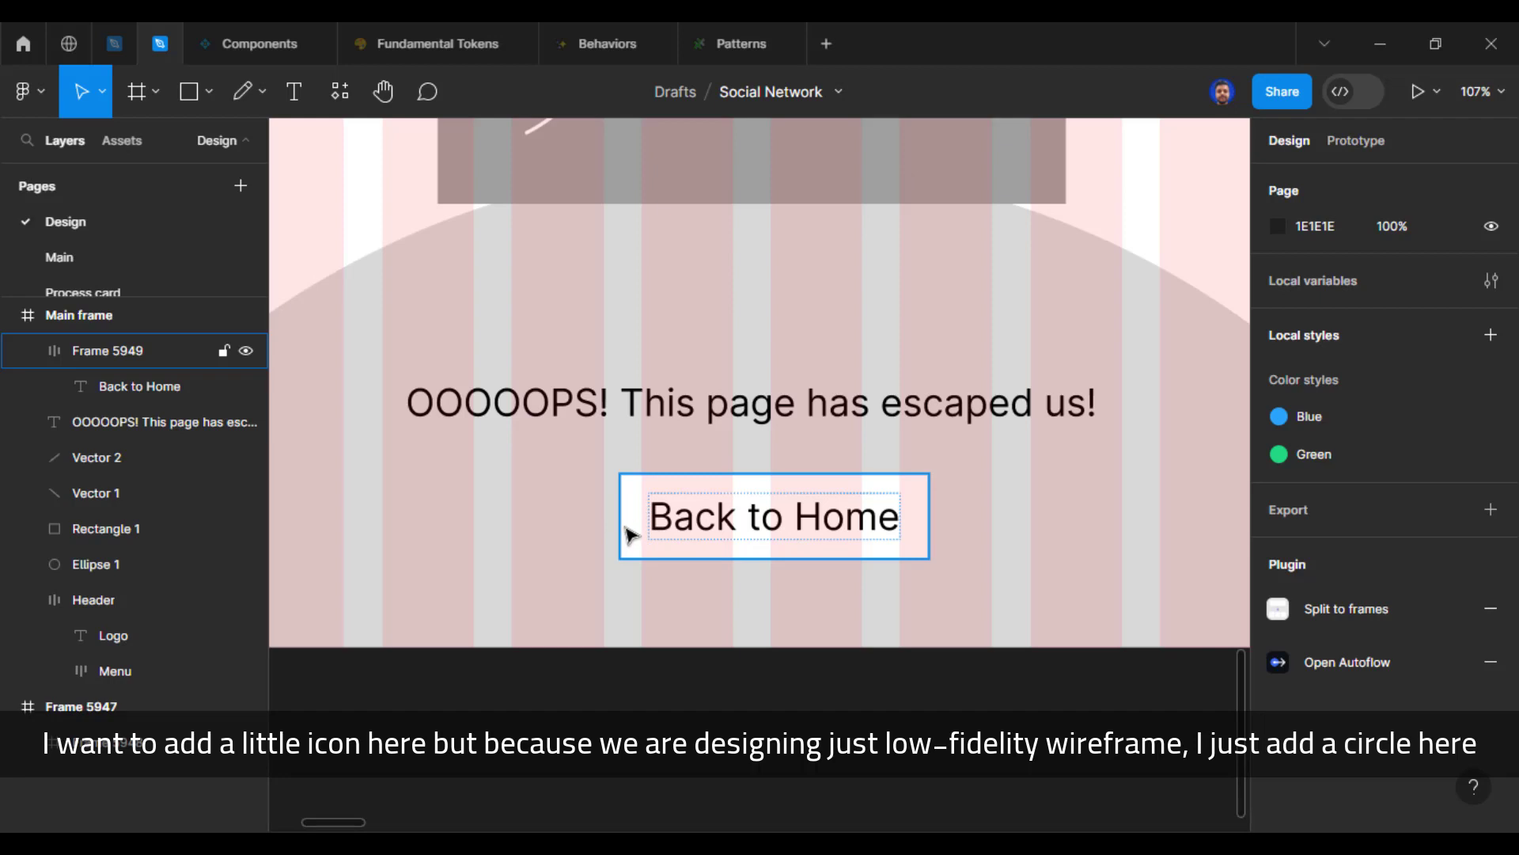
key("o")
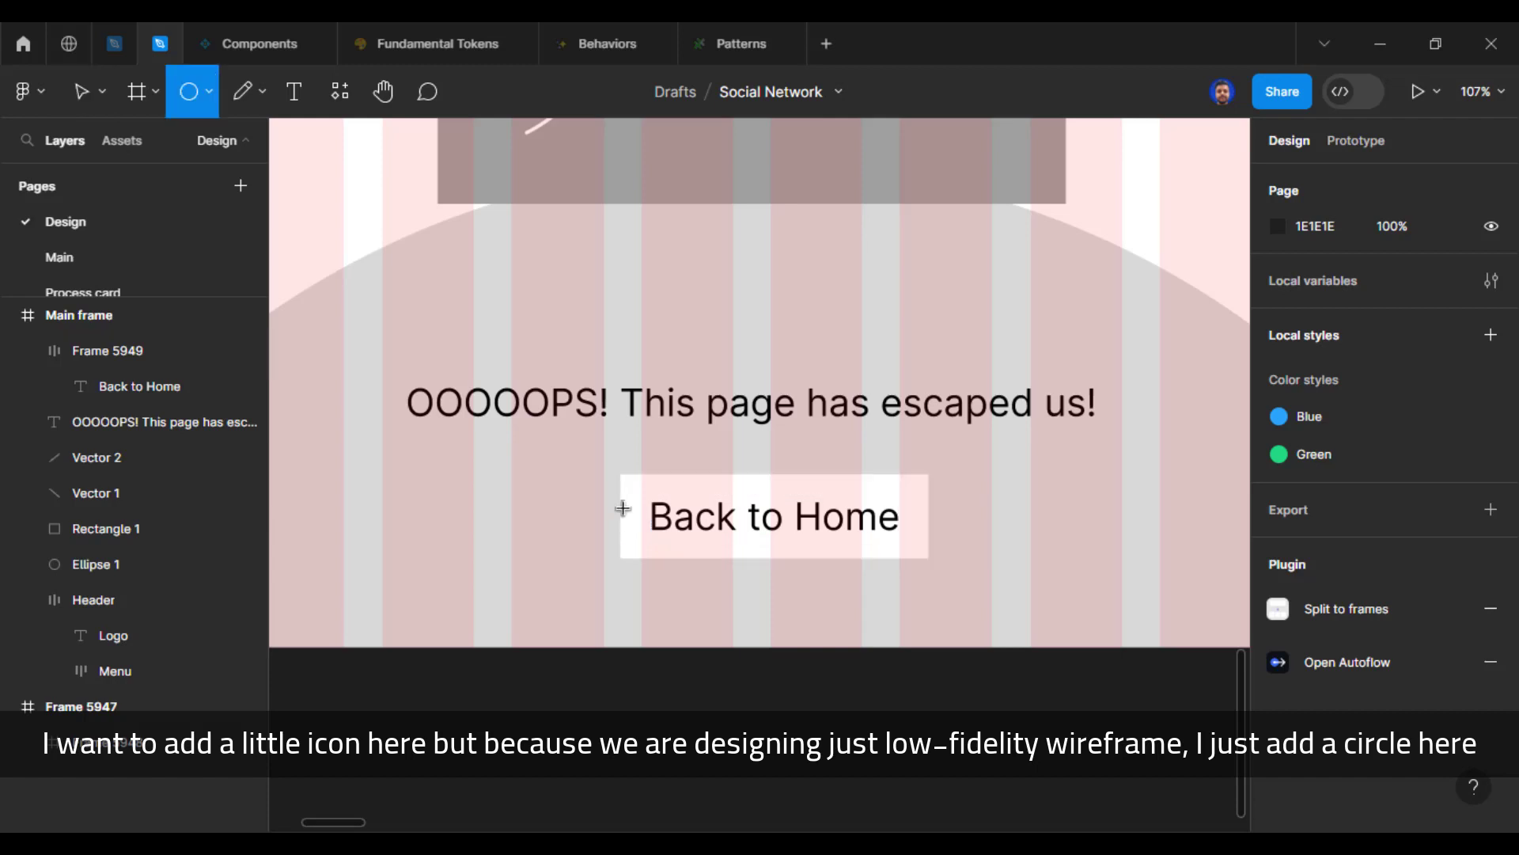
left_click_drag(623, 508, 657, 530)
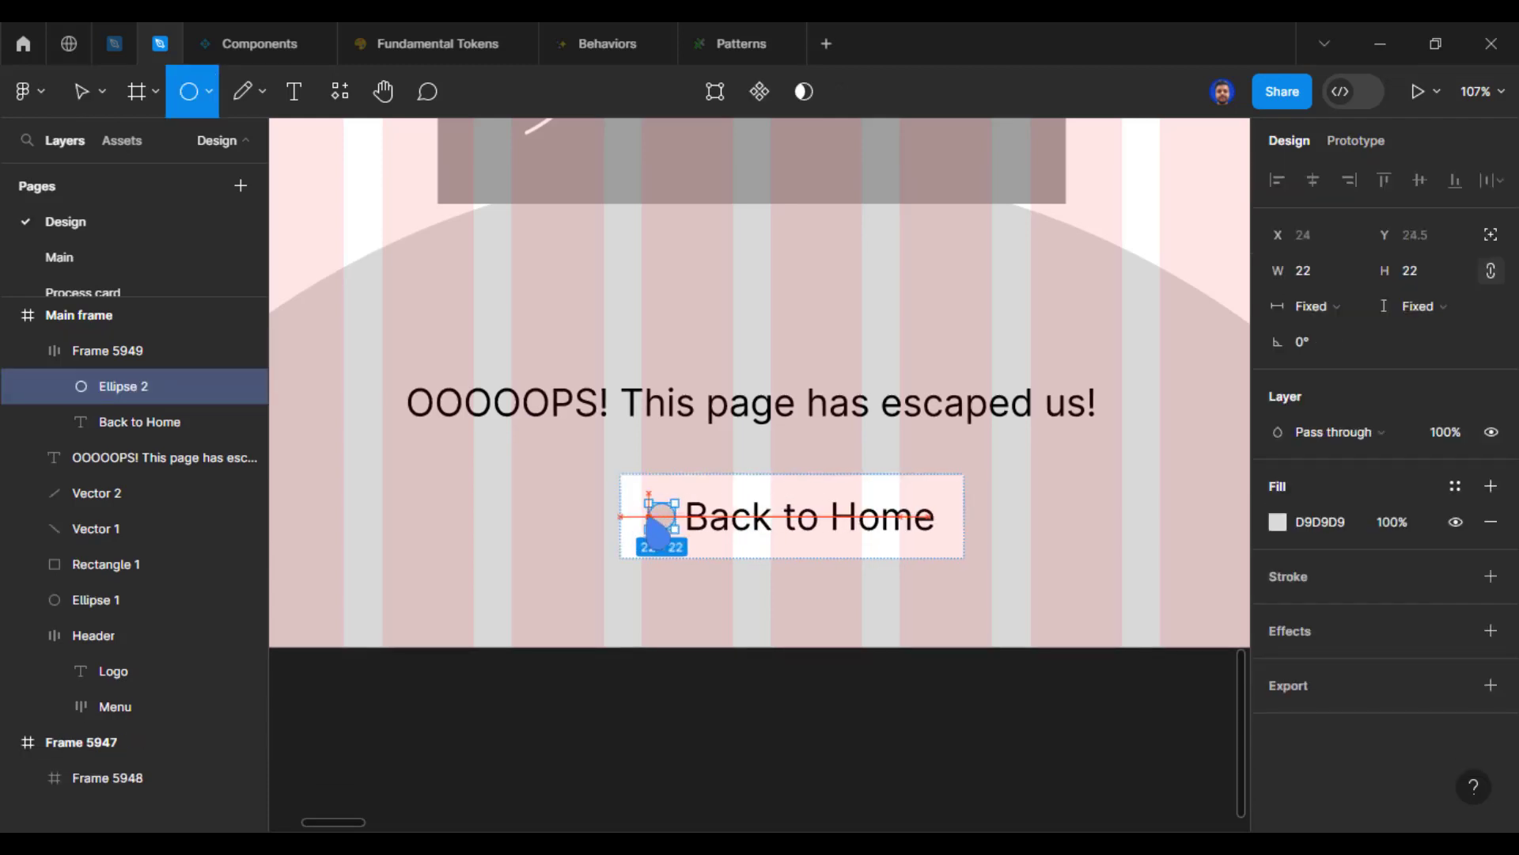
left_click(780, 705)
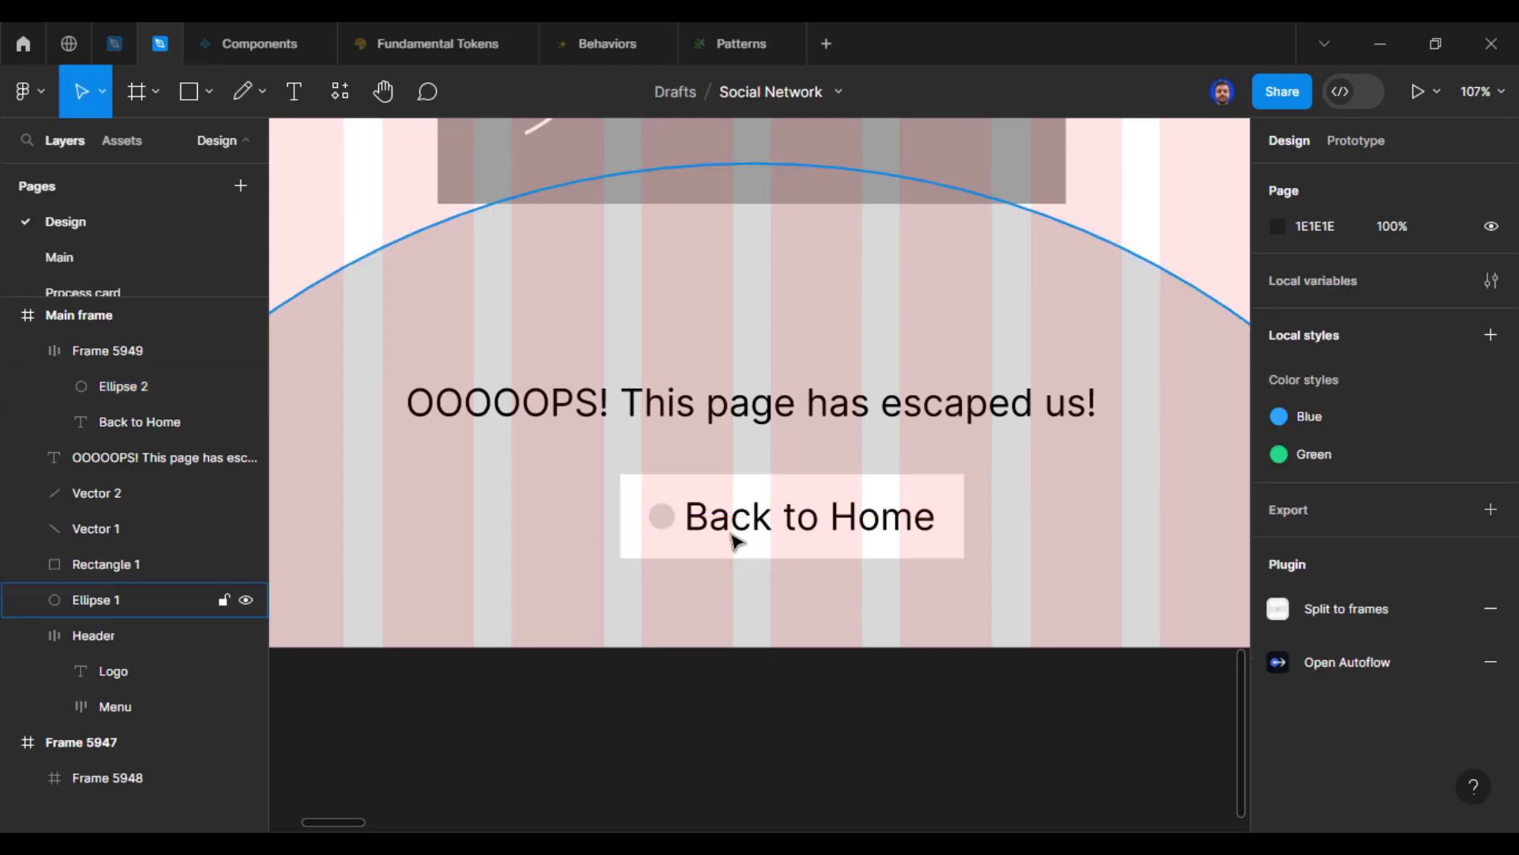
Step: Increase the gap between the button's circle and its label to 24, and reduce it to 16
left_click(736, 526)
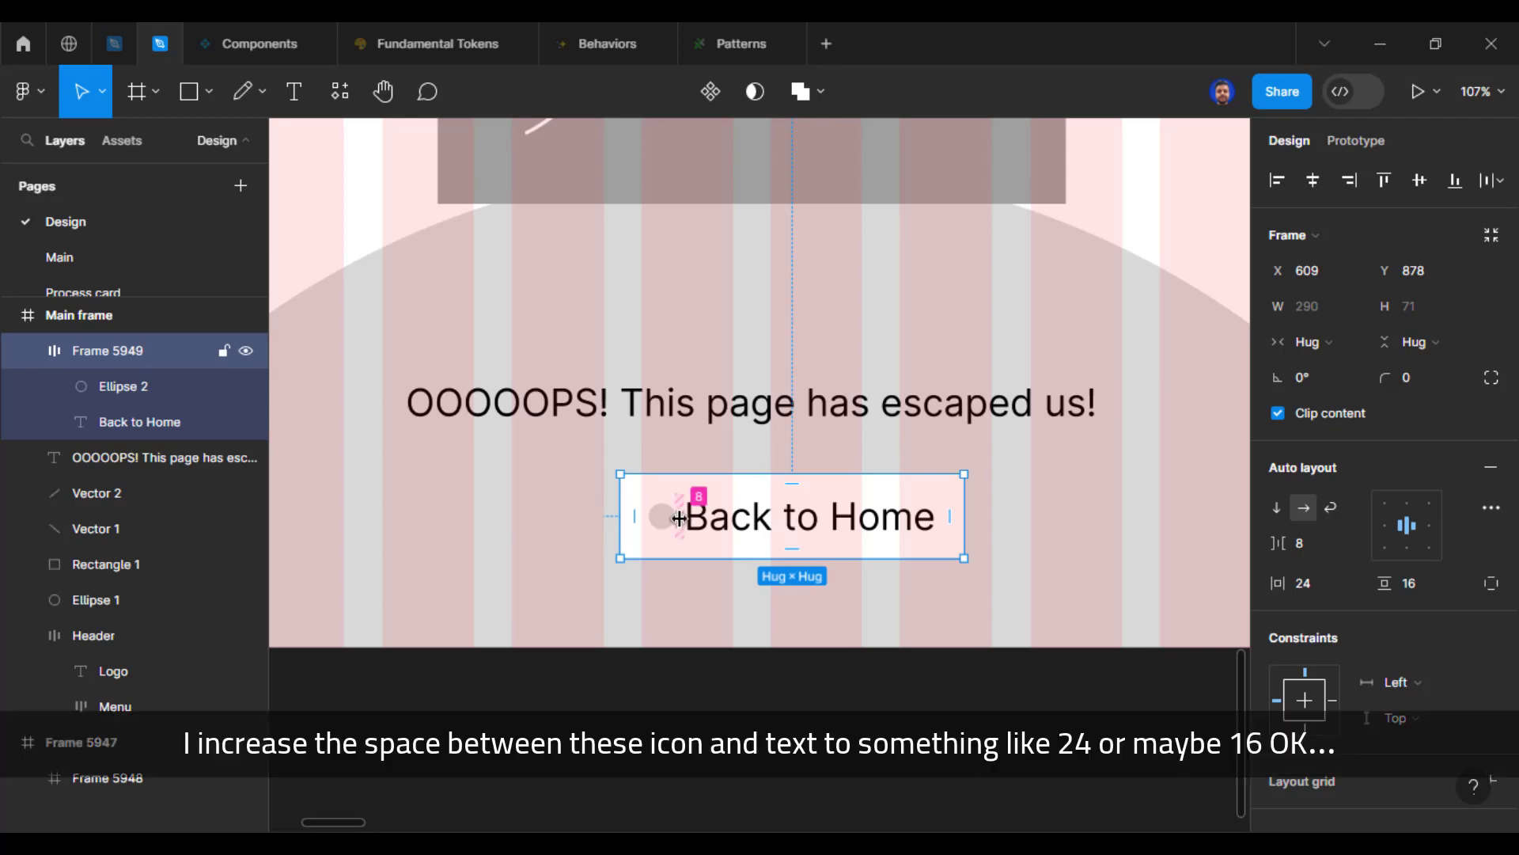
left_click_drag(684, 518, 690, 520)
left_click(800, 688)
left_click(845, 534)
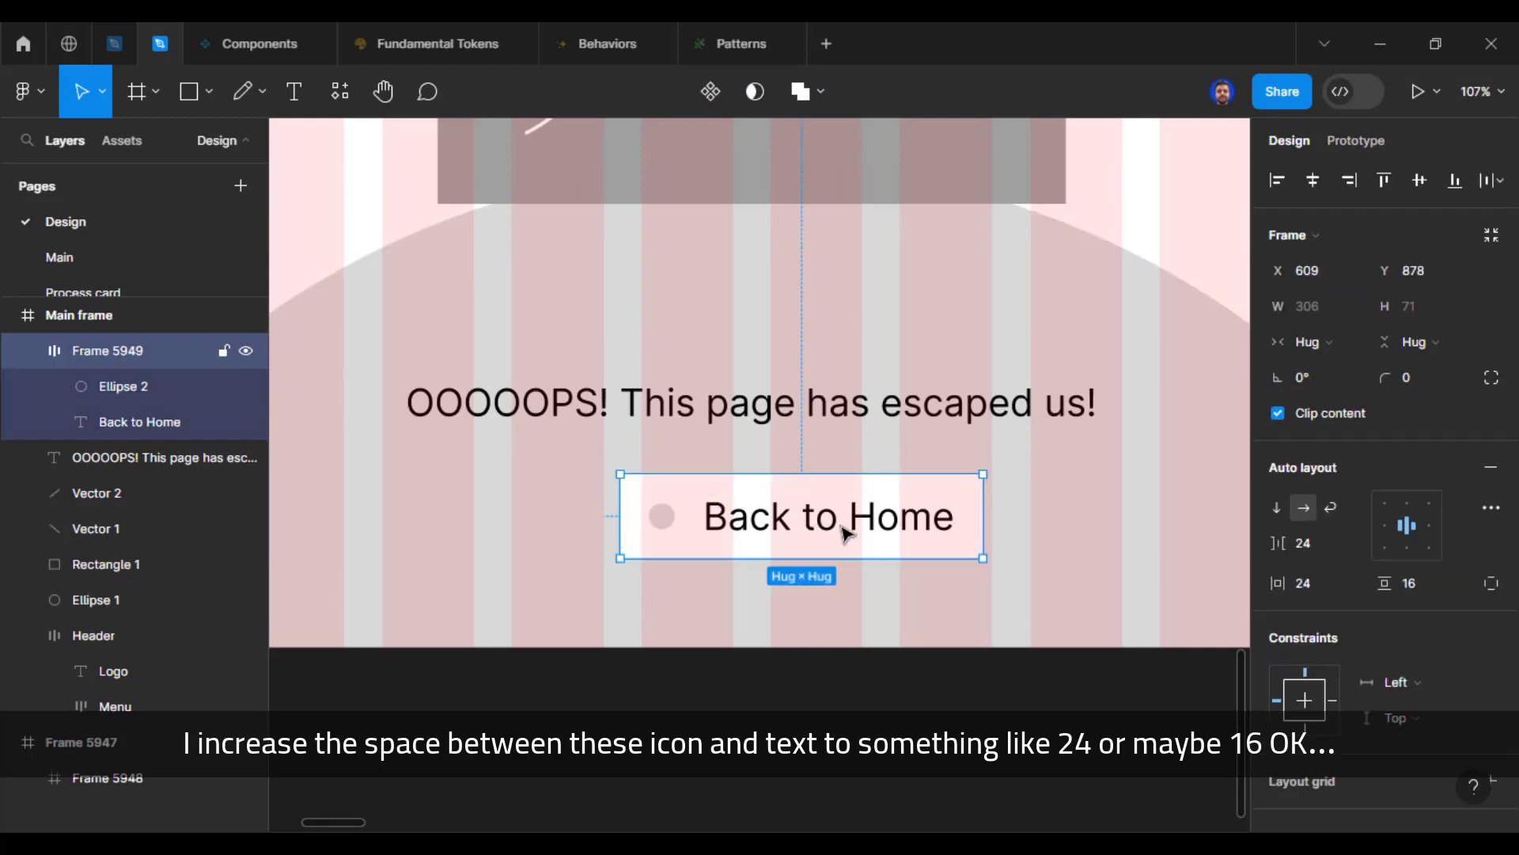
left_click(1314, 554)
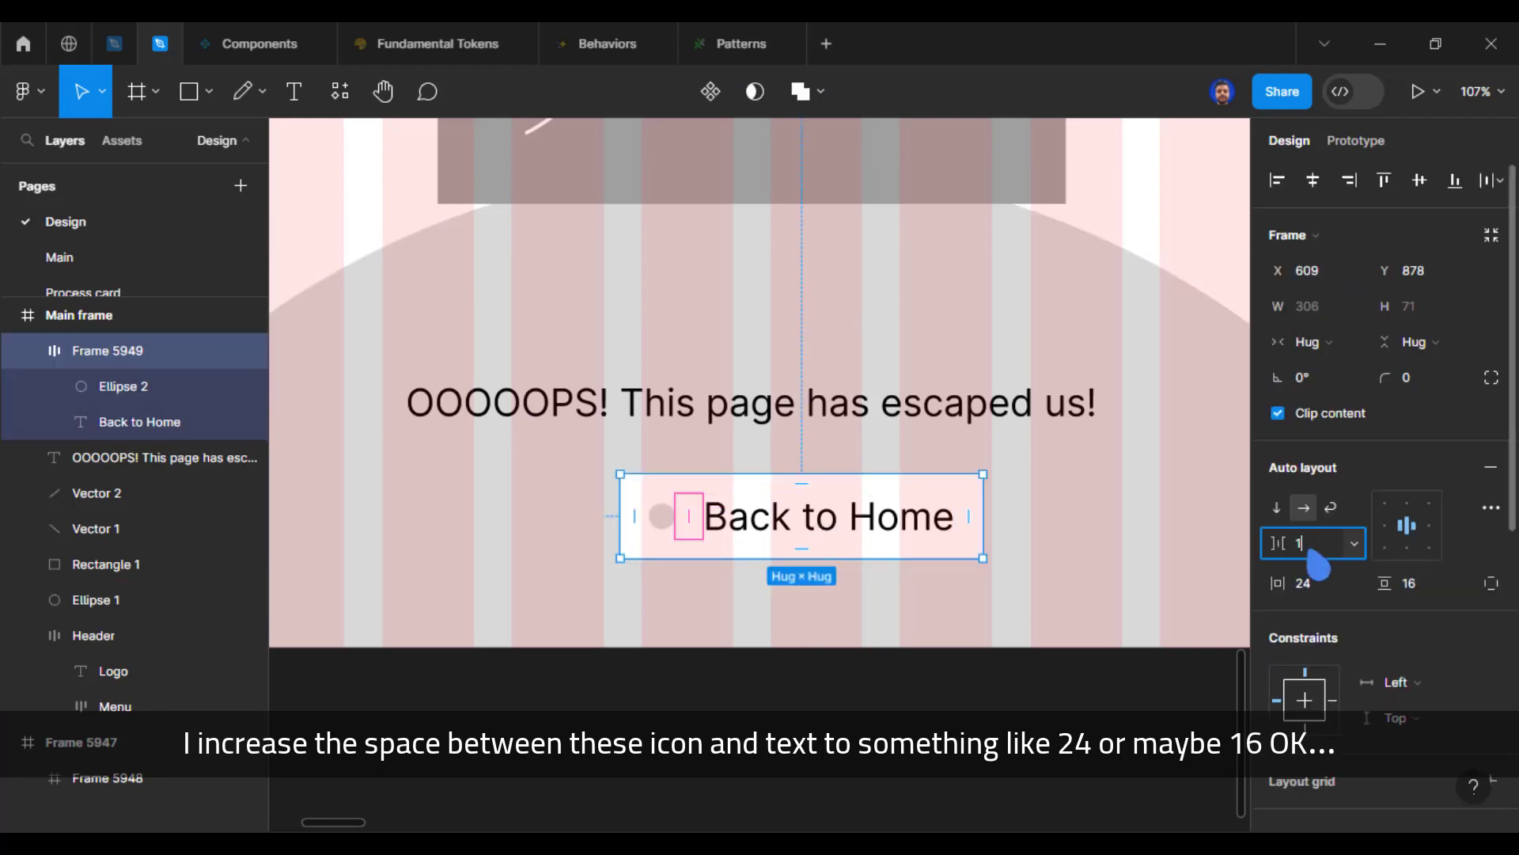
key("Return")
left_click(876, 702)
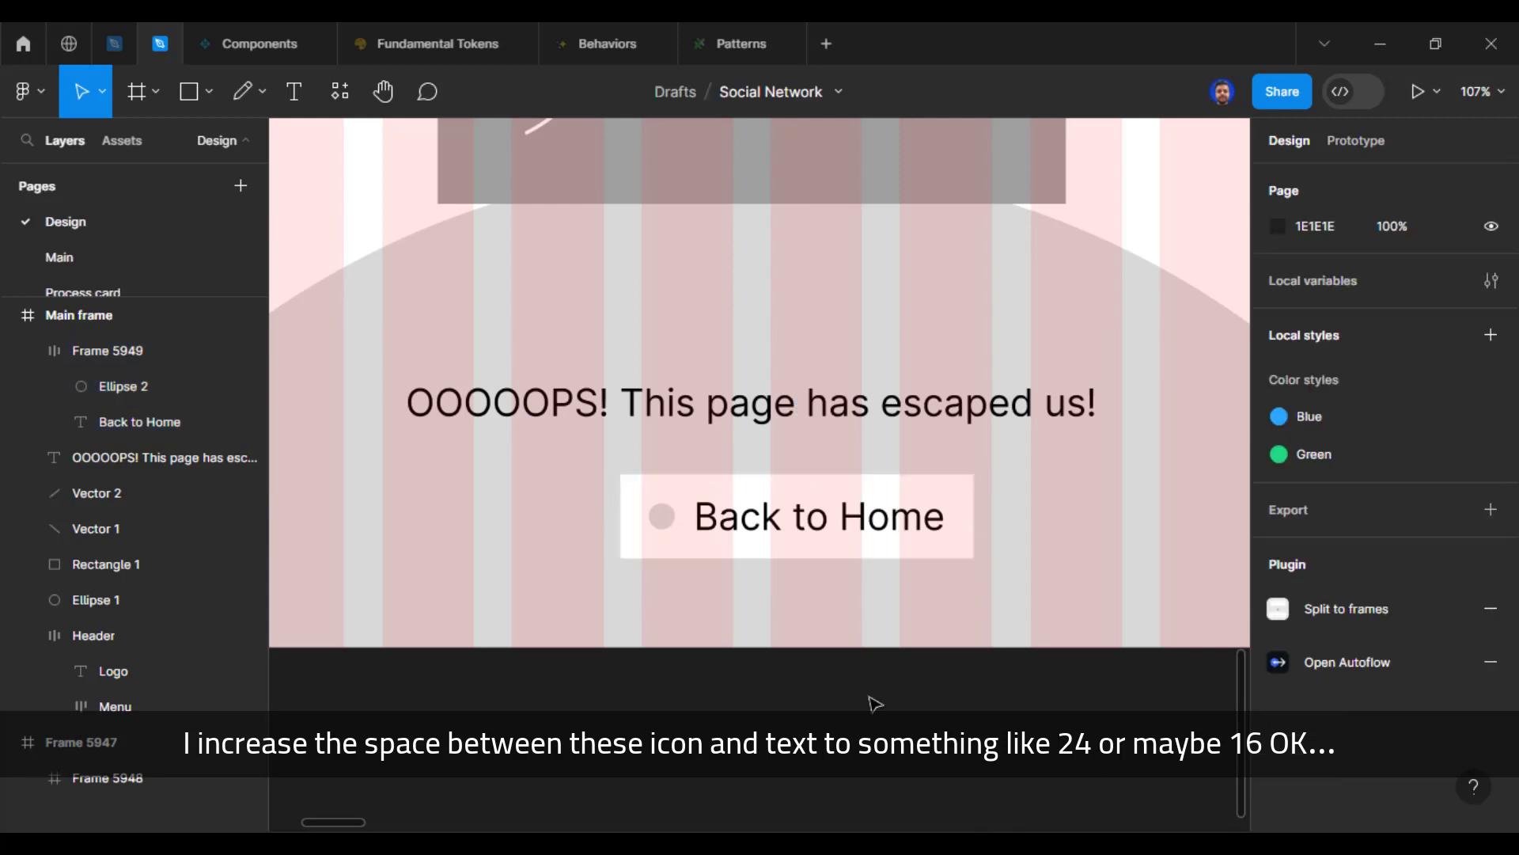
Step: Darken the fill of the button's placeholder circle to grey 989898
left_click(661, 518)
left_click(662, 518)
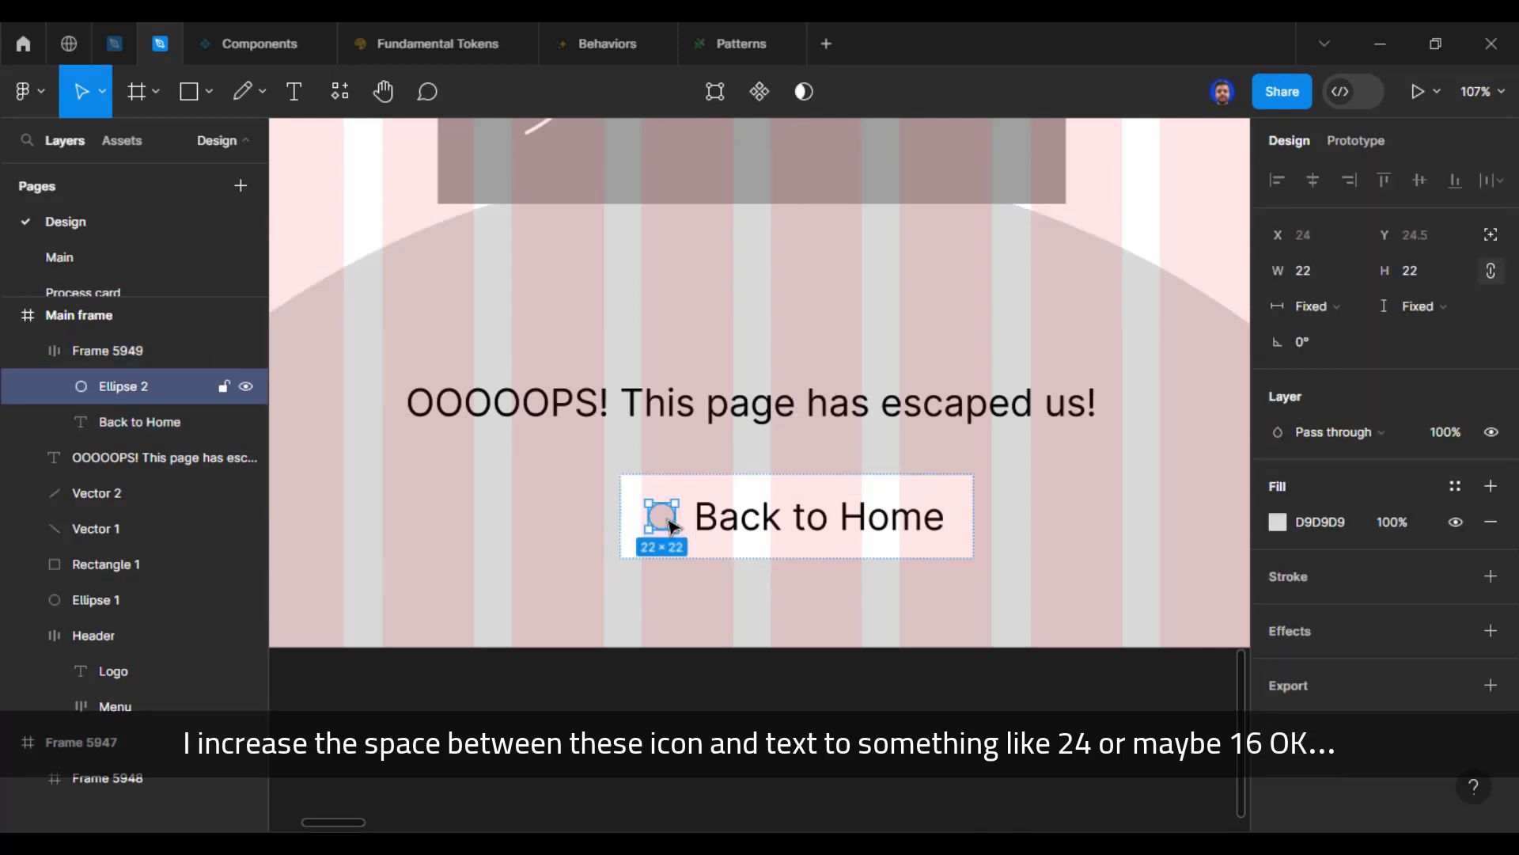
left_click(1277, 522)
left_click_drag(992, 362, 934, 381)
left_click(1228, 198)
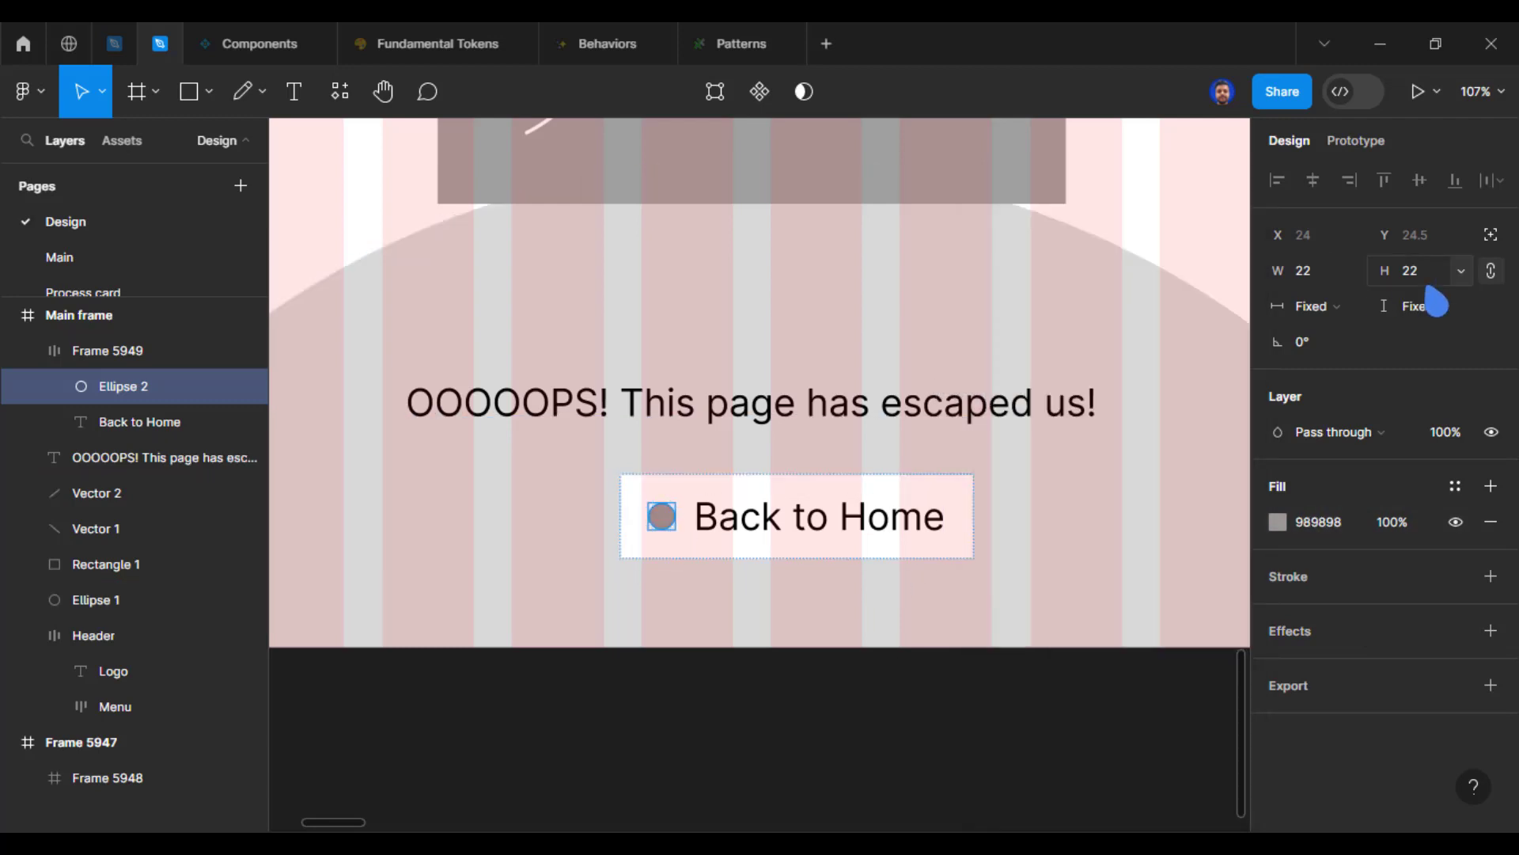
Step: Set the height of the button's placeholder circle to 26, keeping its proportions
left_click(1424, 277)
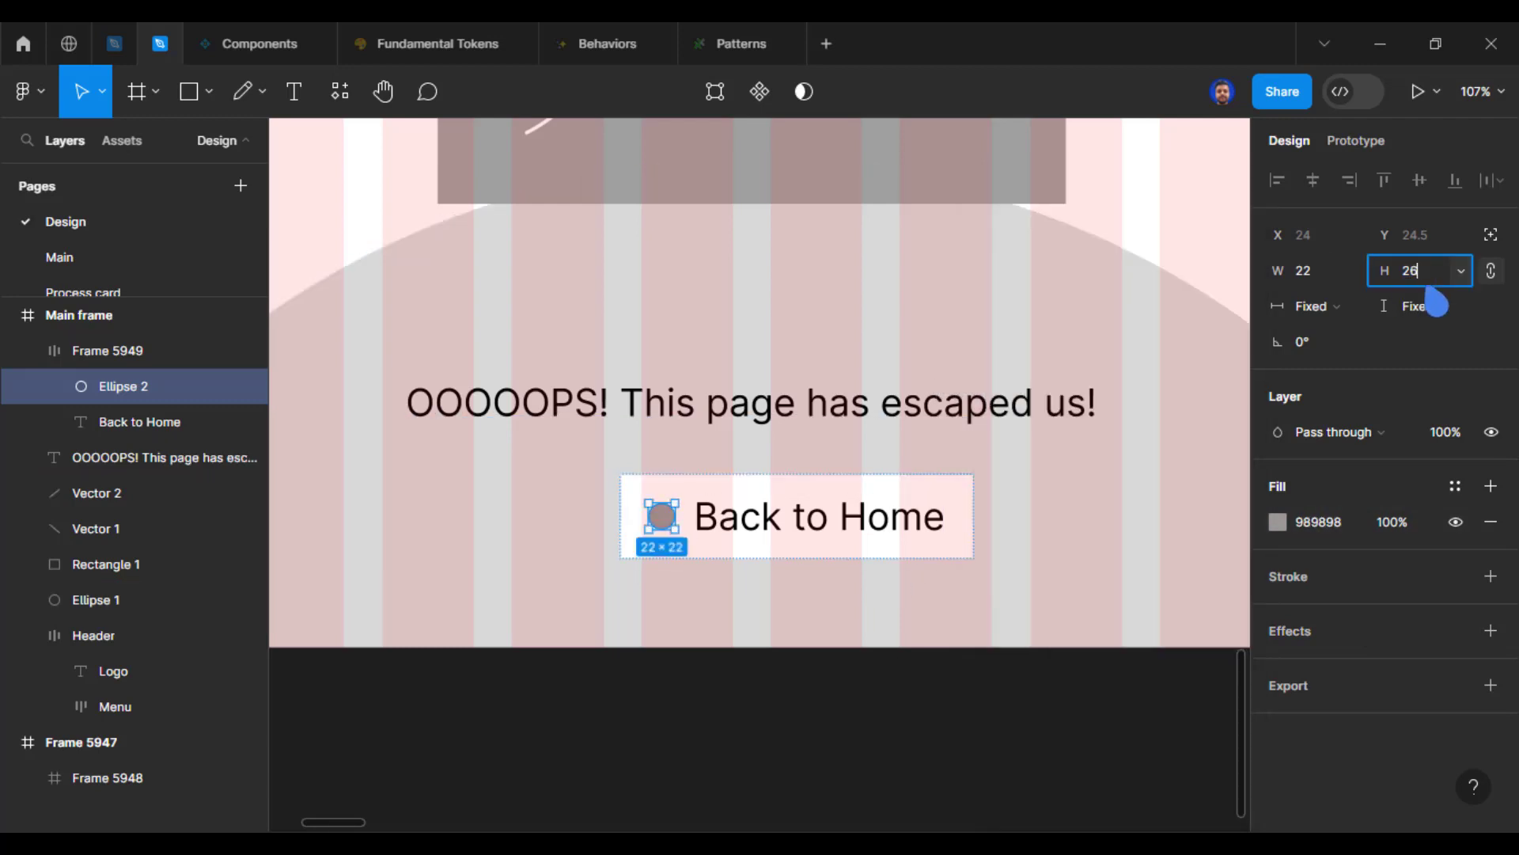
type("26")
key("Return")
left_click(922, 694)
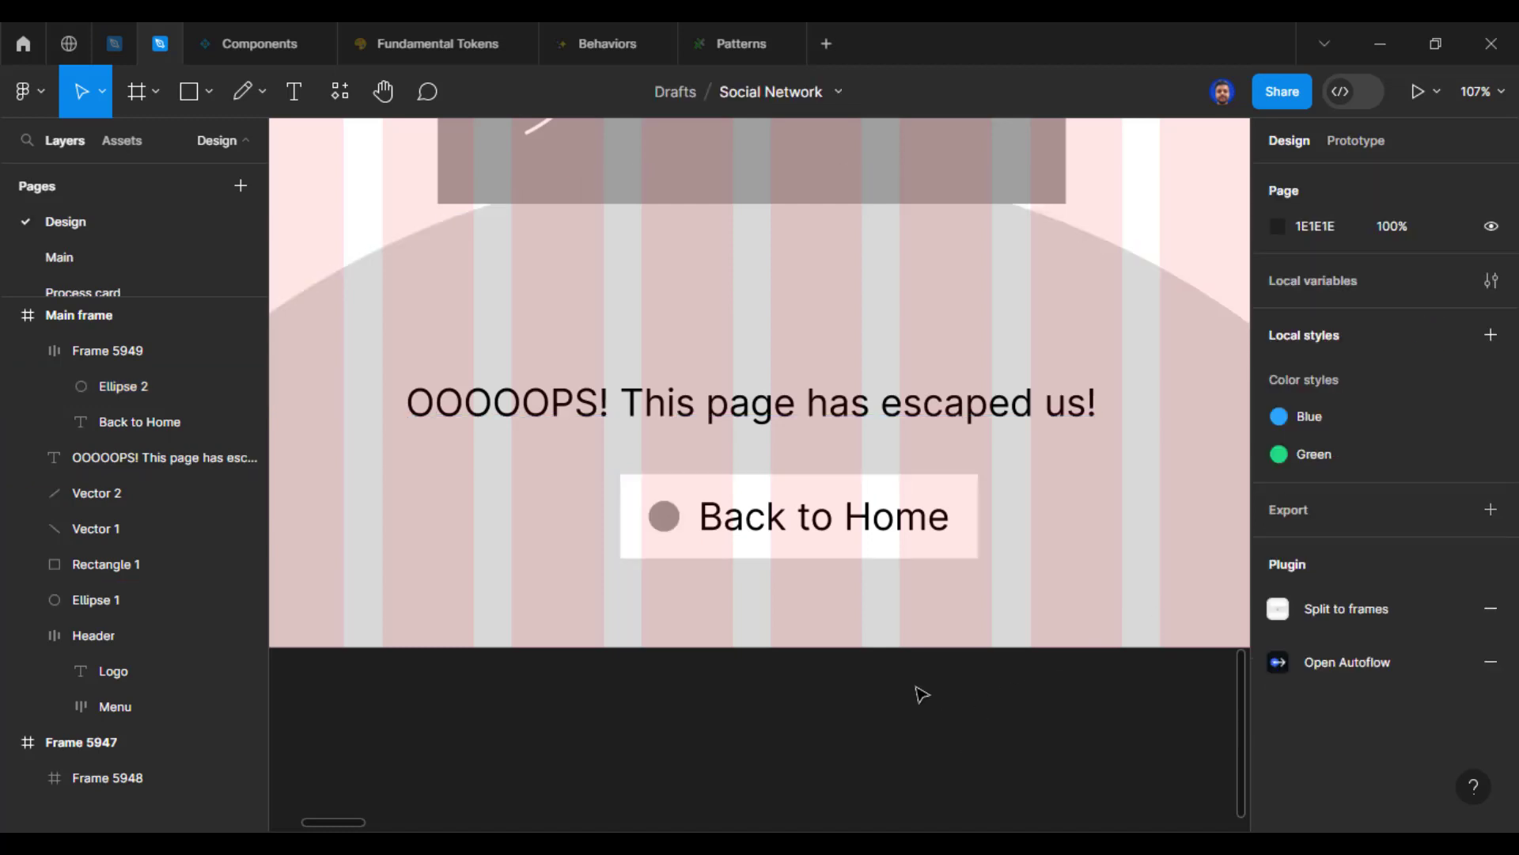
Step: Rename the frame holding the circle and the "Back to Home" label as Button
left_click(860, 524)
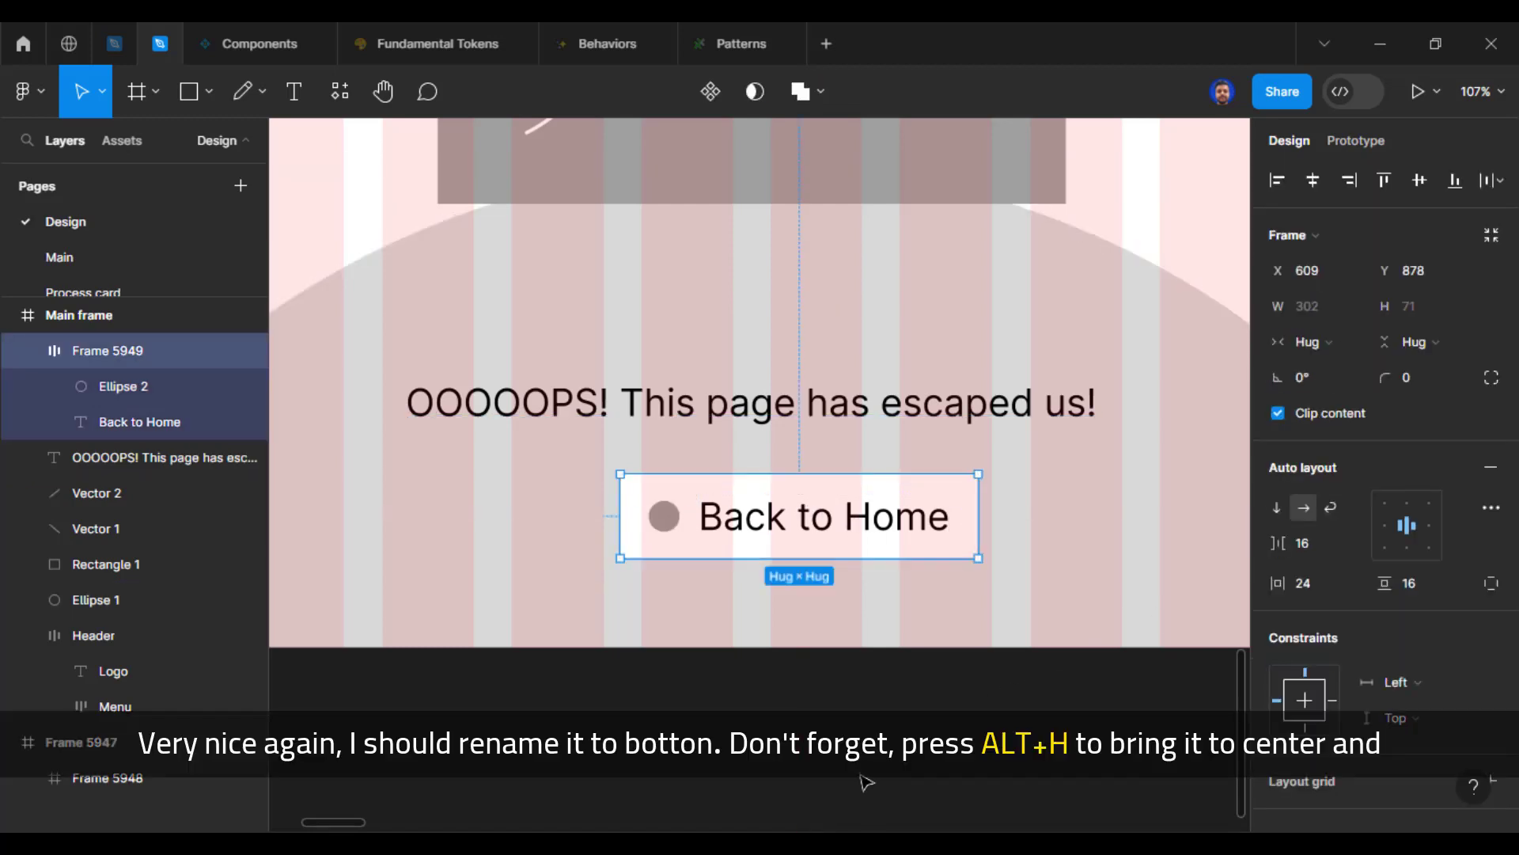
key("ctrl+r")
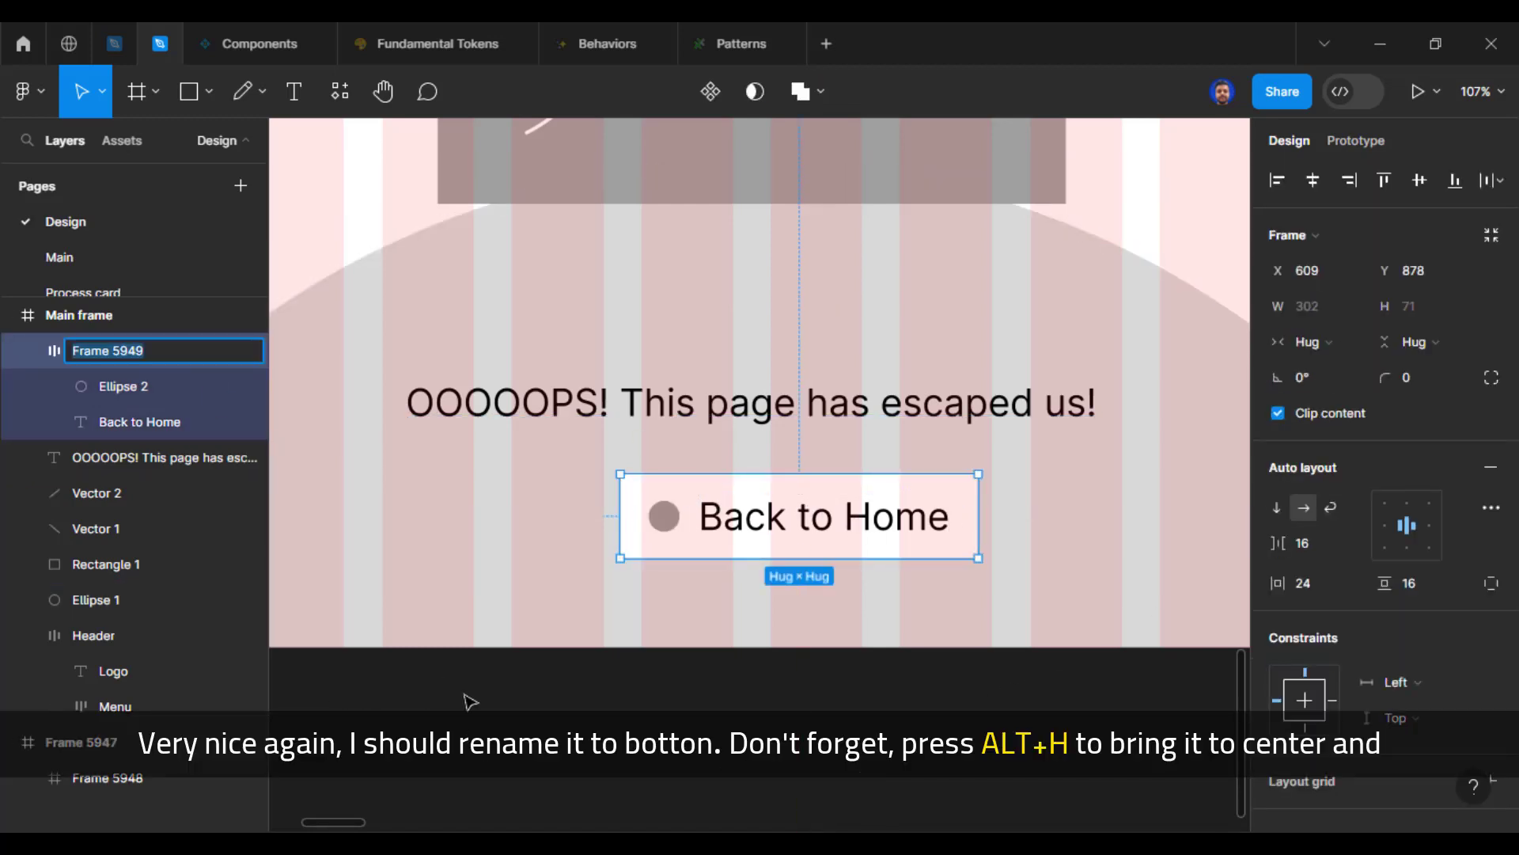
type("Button")
key("Return")
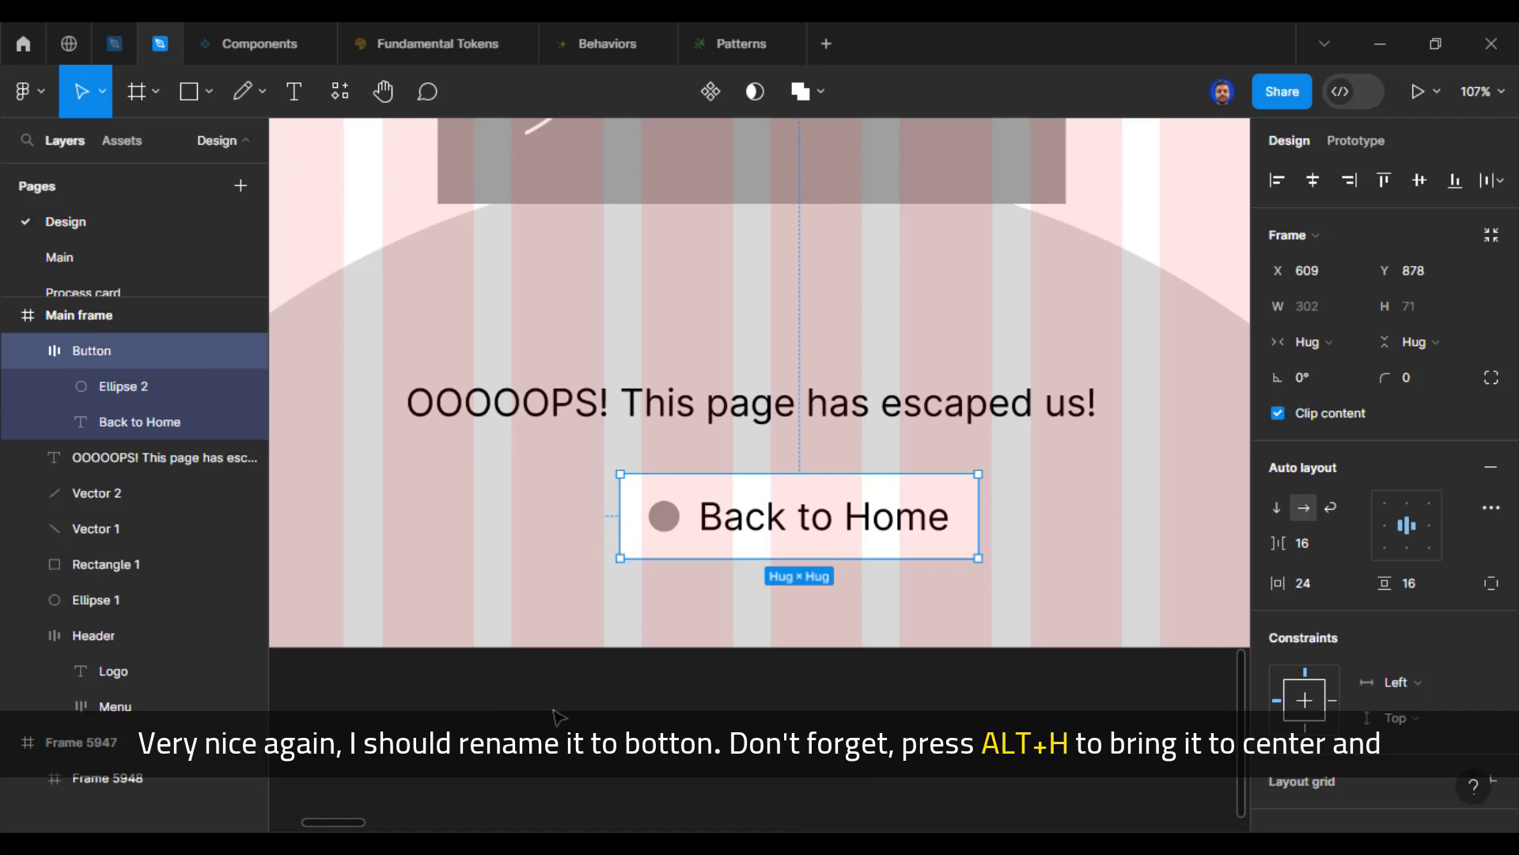
Step: Centre the button horizontally in the main frame and nudge it up to 32 pixels below the message text
key("alt+h")
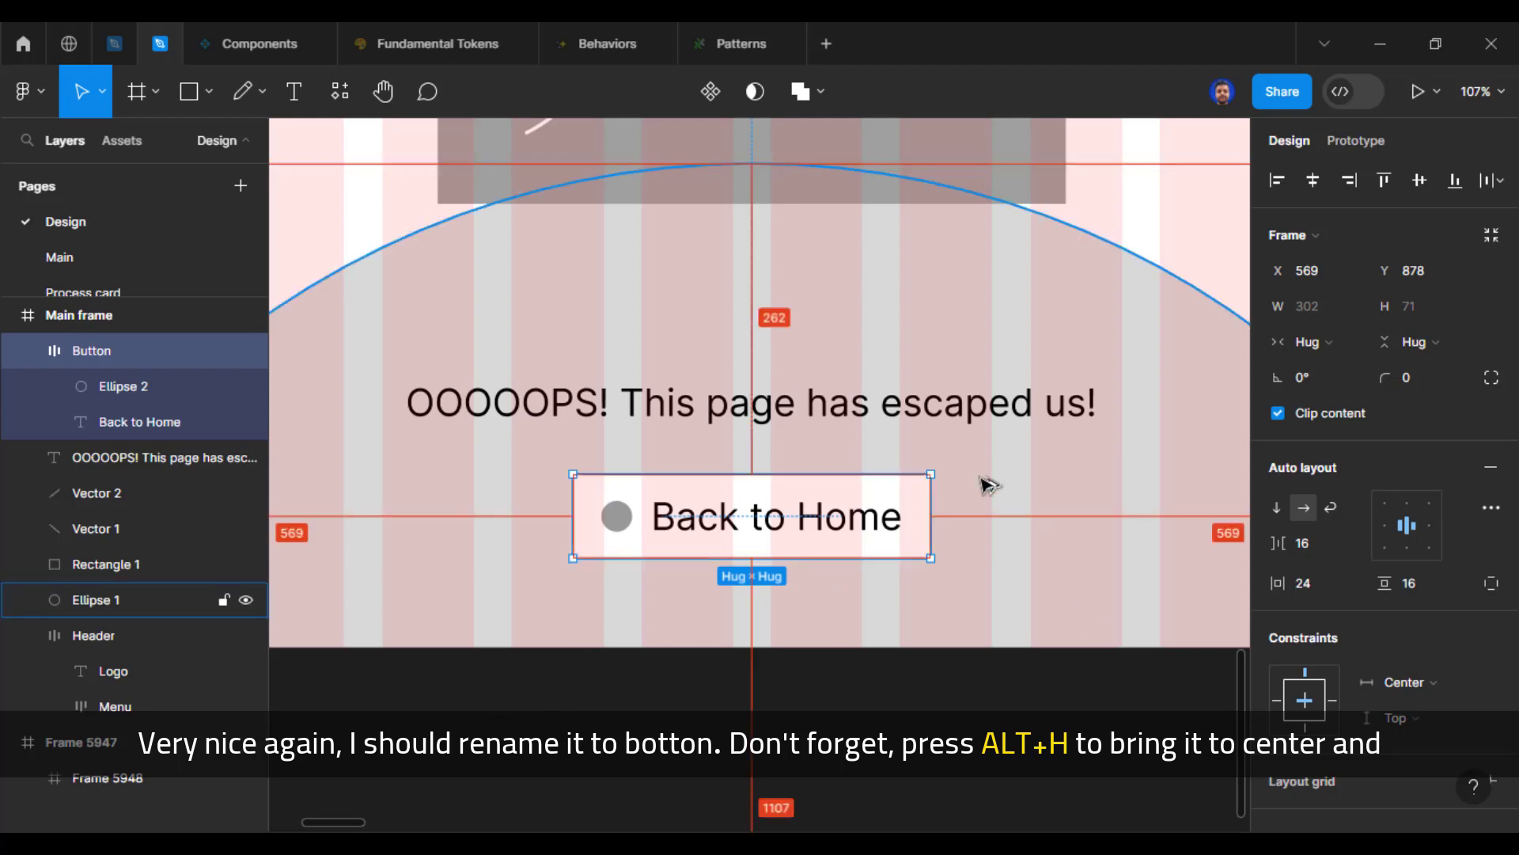
key("Up")
key("Up")
key("Up")
key("Up")
key("Up")
key("Up")
key("Up")
key("Up")
key("Up")
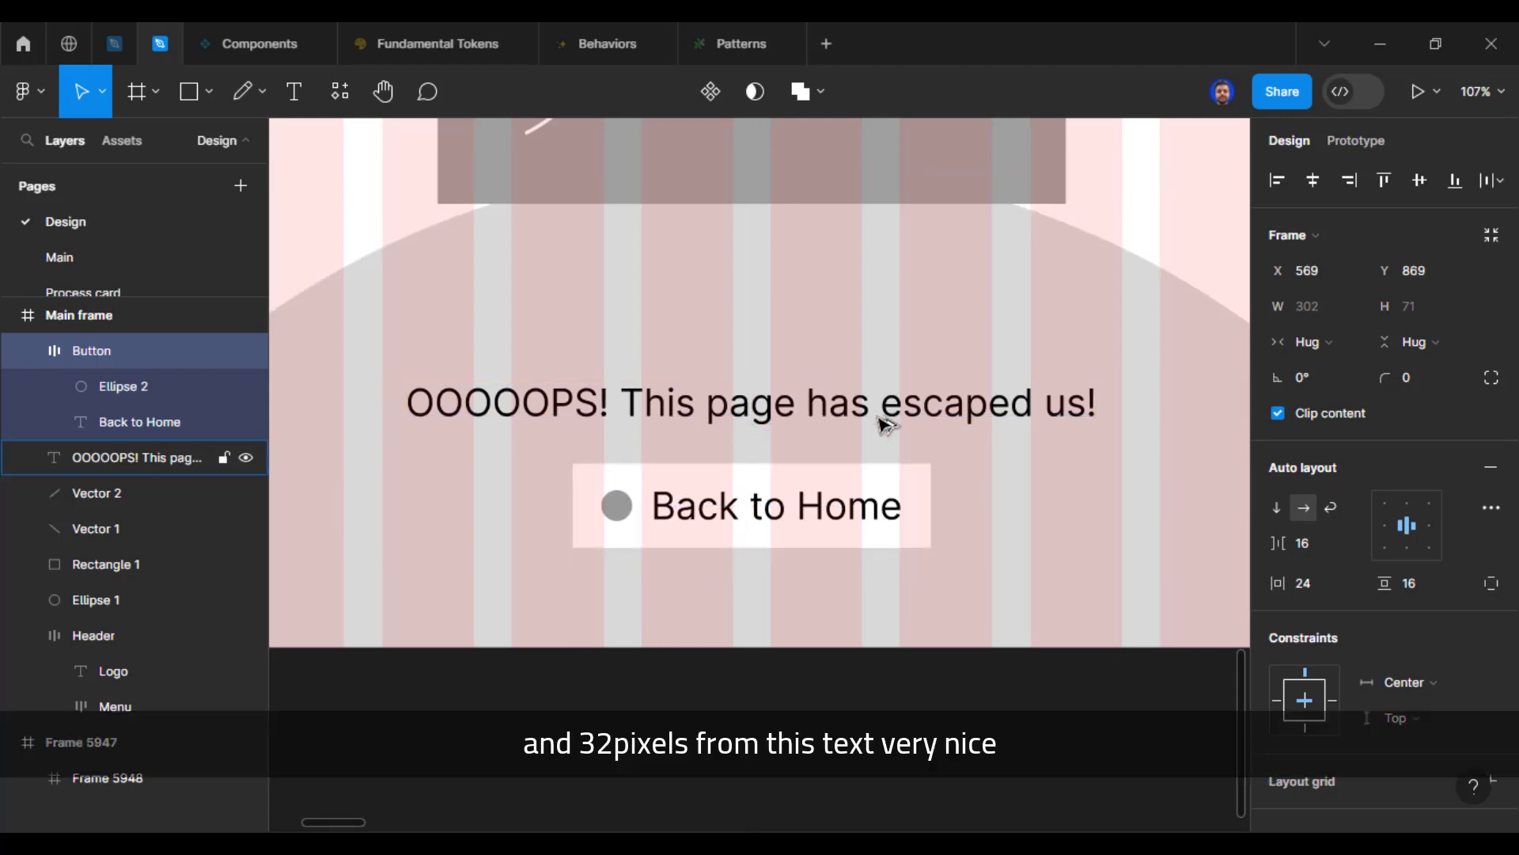
left_click(865, 415)
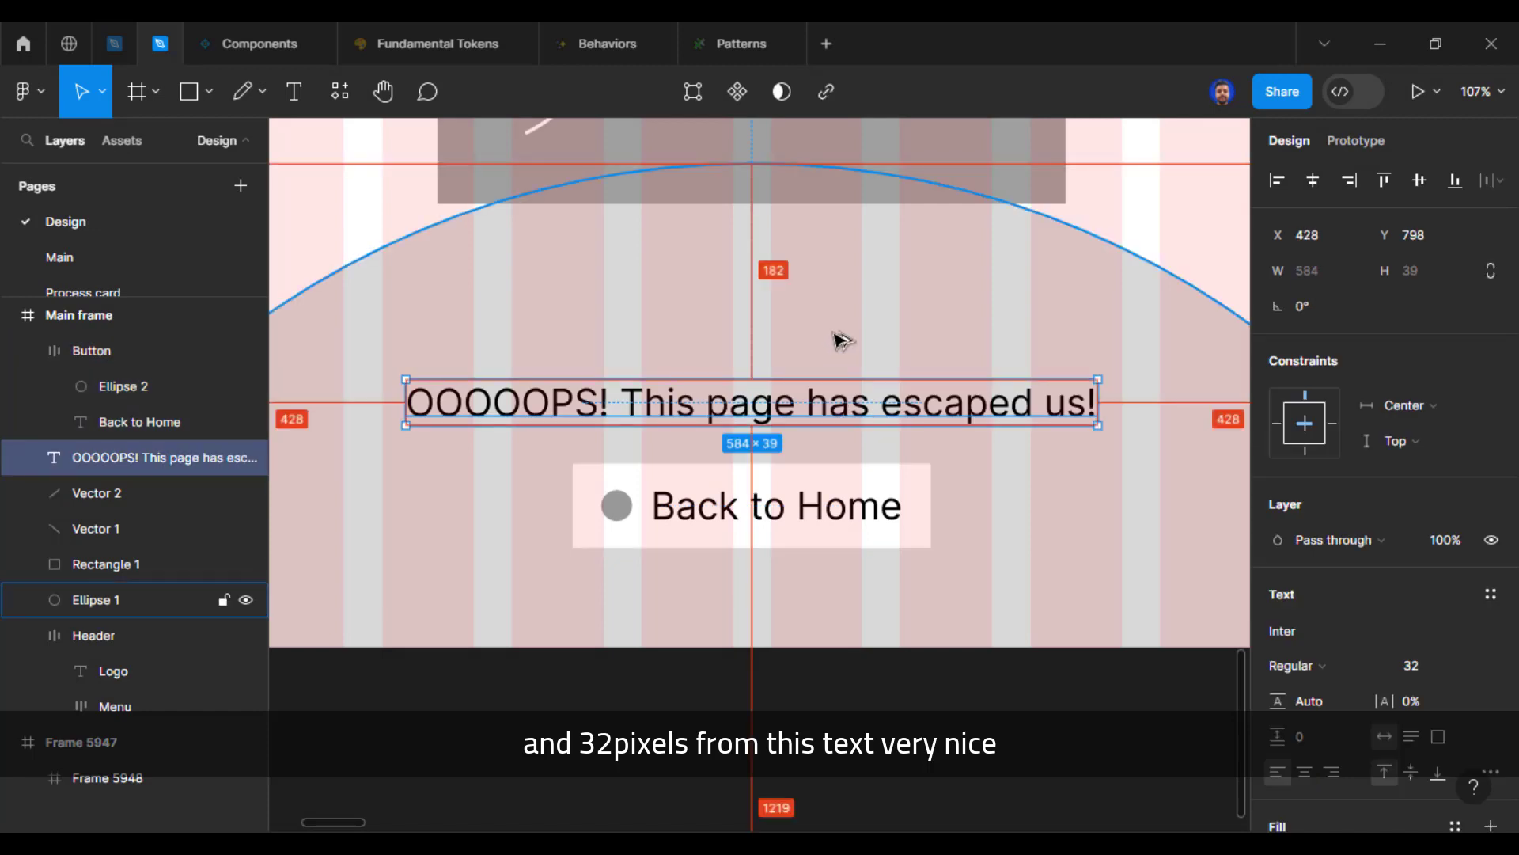
left_click(941, 720)
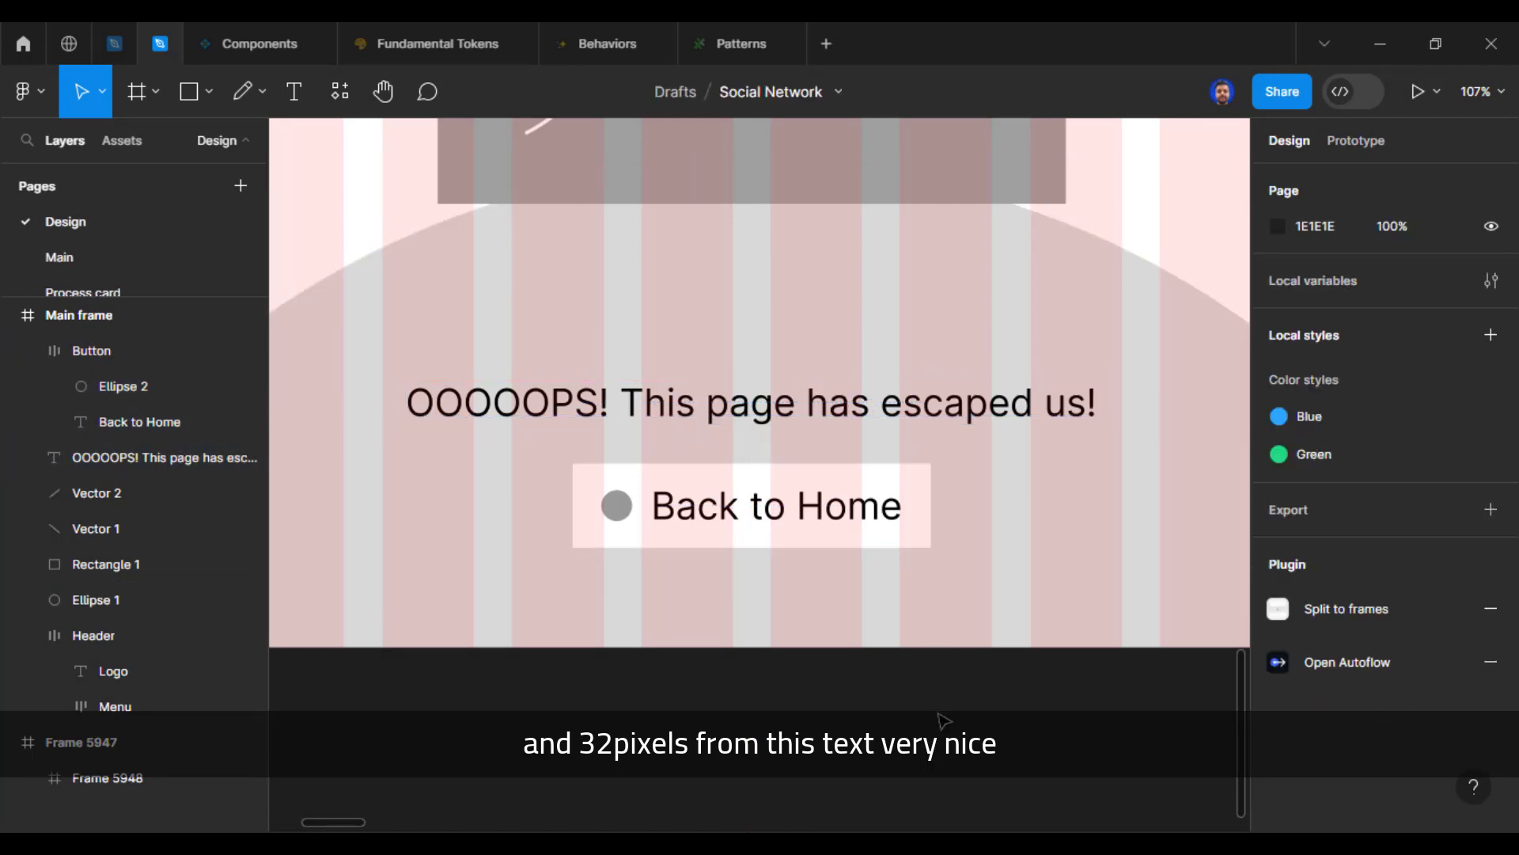
key("shift+1")
left_click_drag(1018, 322, 1018, 520)
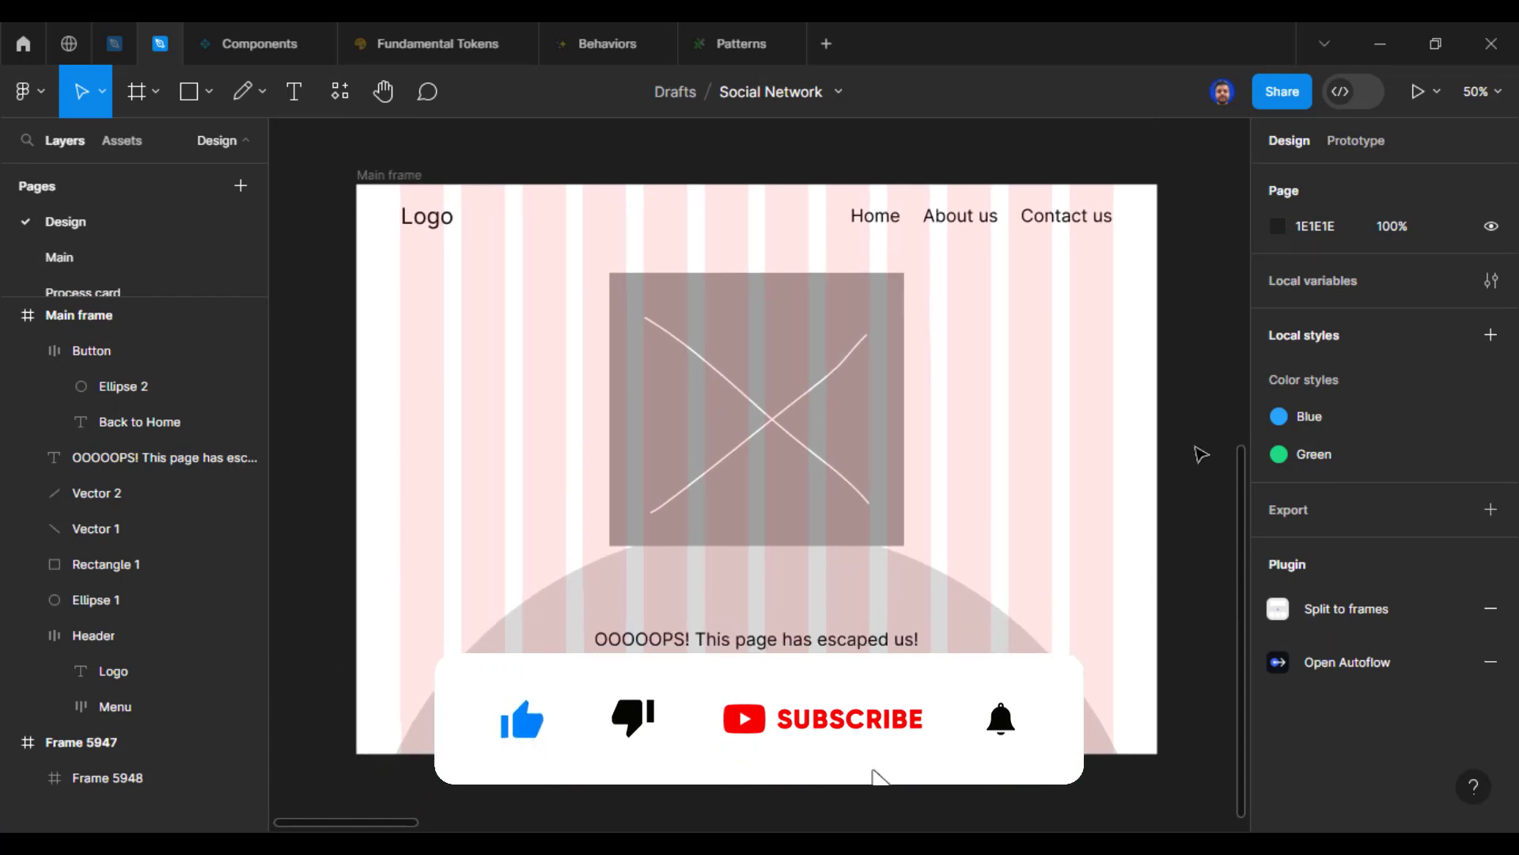